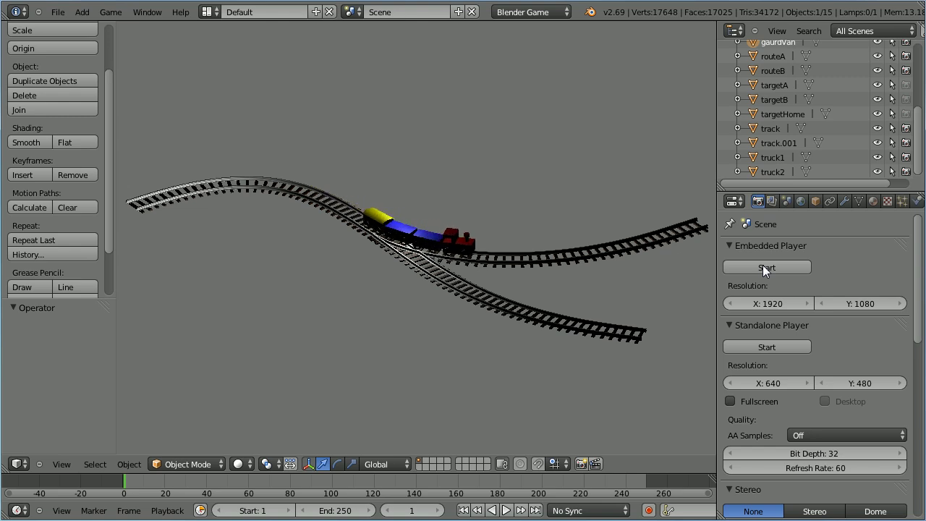
# Stop the running game preview and reload the start-up file
pyautogui.press('Escape')
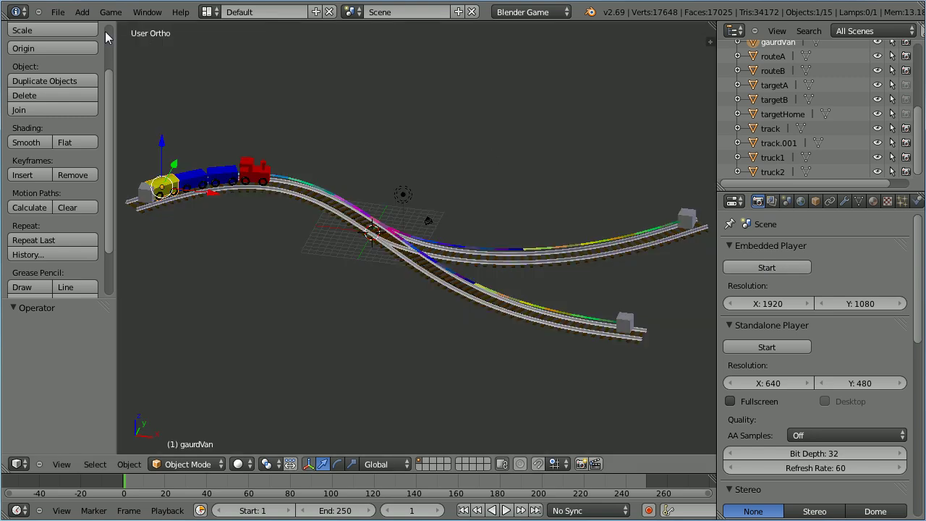
pyautogui.click(58, 12)
pyautogui.click(76, 27)
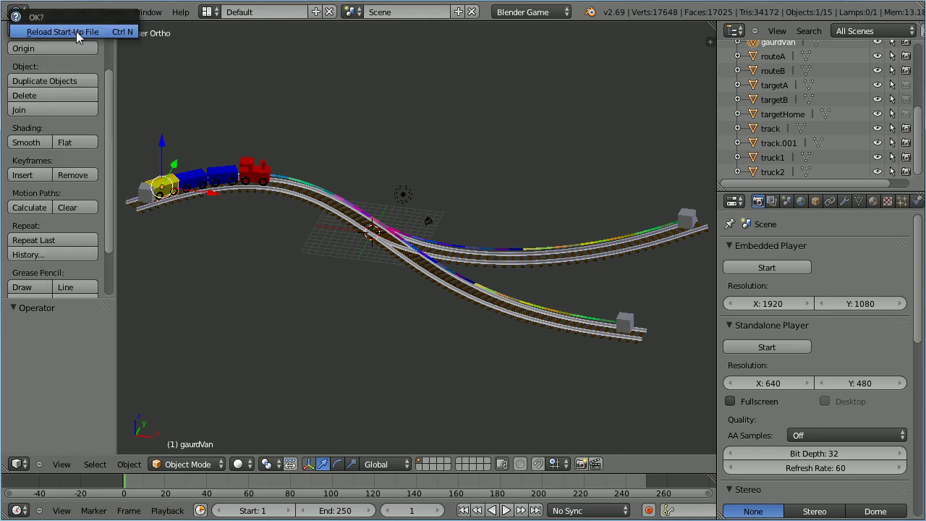
pyautogui.click(76, 31)
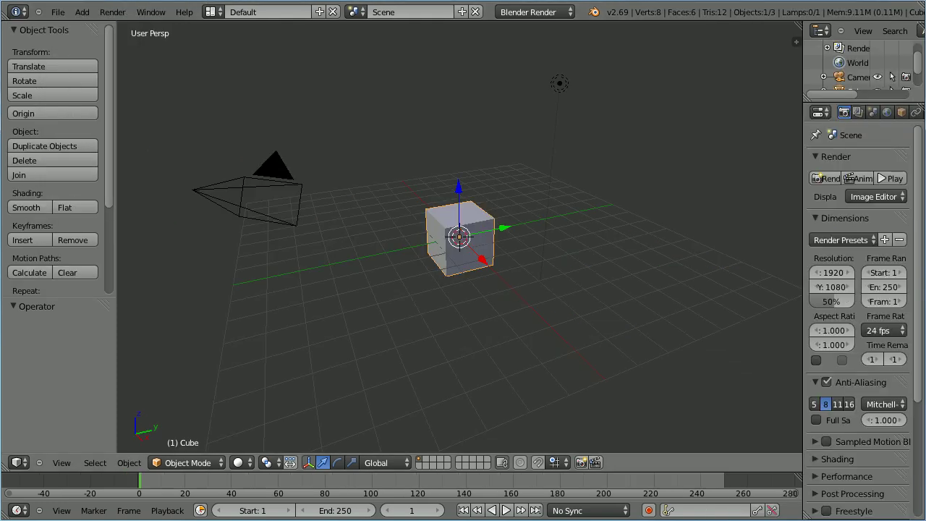
# Open the recent file train1.blend
pyautogui.click(58, 12)
pyautogui.moveTo(100, 55)
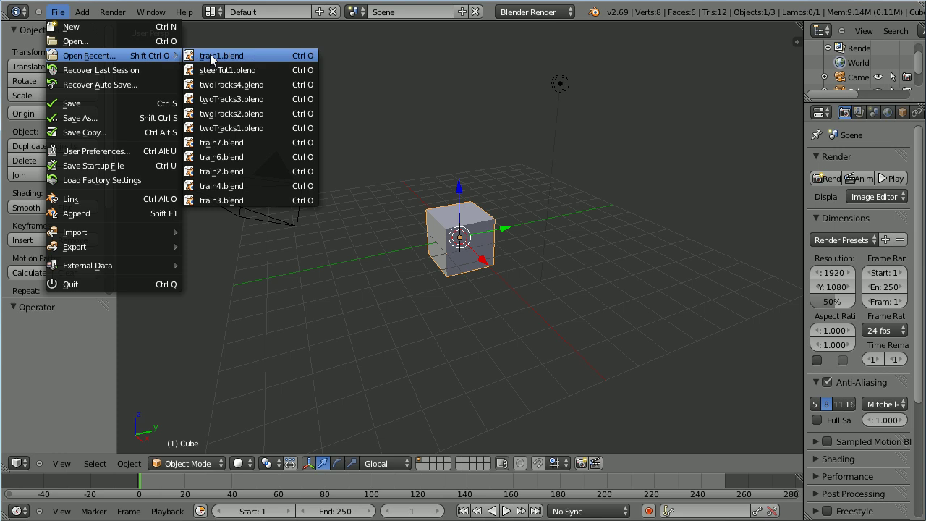
pyautogui.click(261, 56)
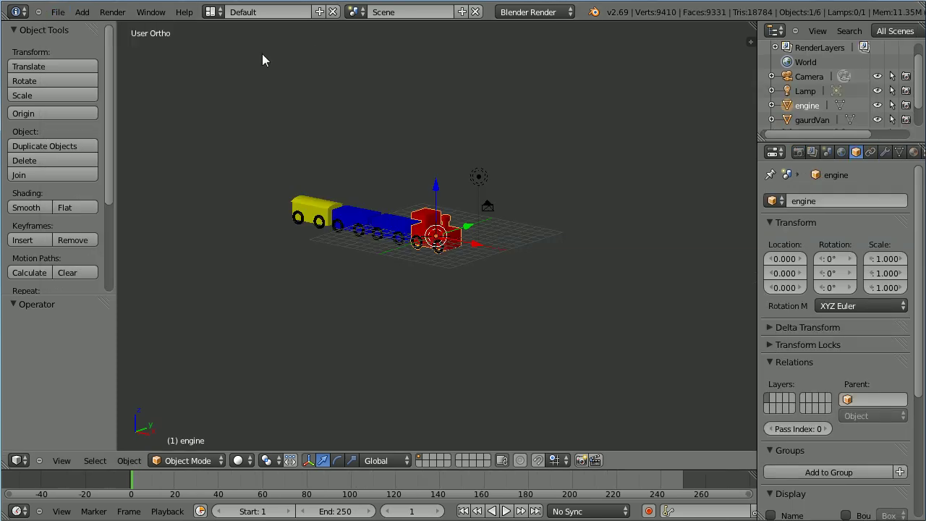
# Hide the truck2, truck1, gaurdVan and engine objects in the viewport
pyautogui.moveTo(853, 143); pyautogui.dragTo(855, 207)
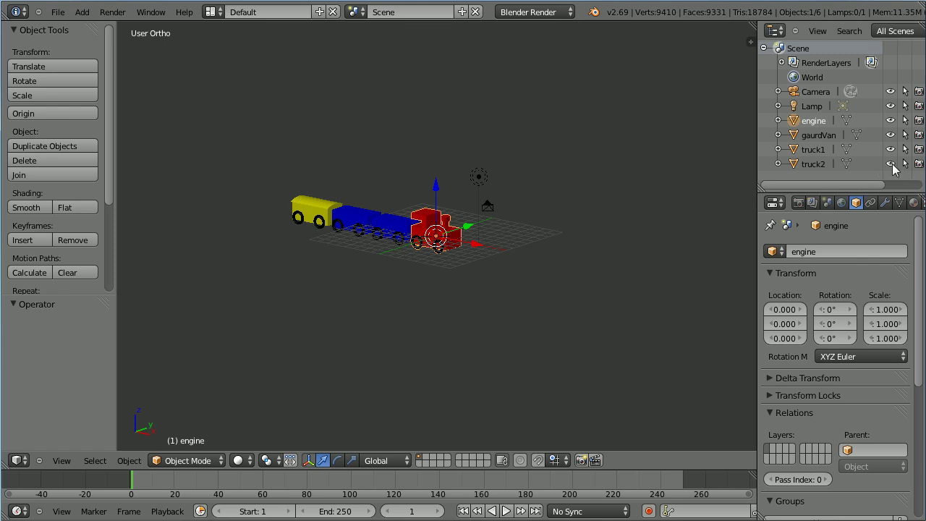
pyautogui.click(891, 164)
pyautogui.click(890, 149)
pyautogui.click(891, 134)
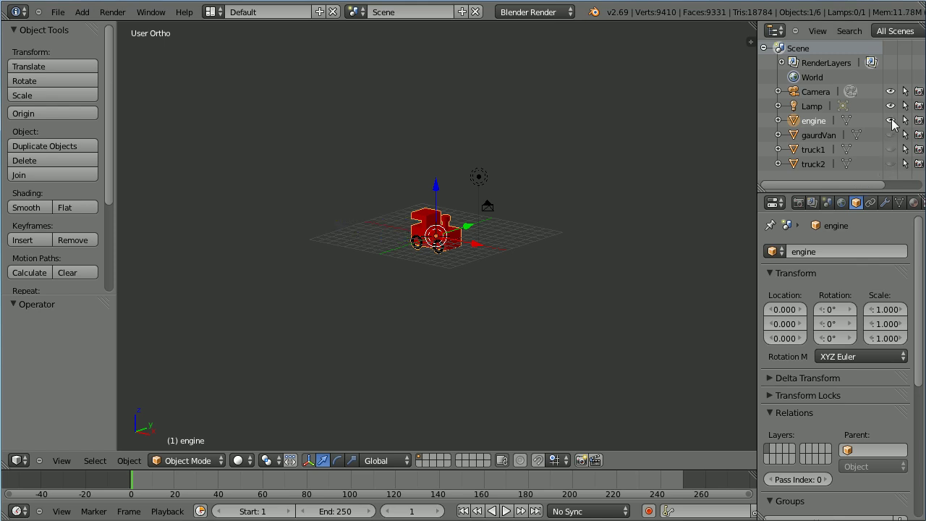
pyautogui.click(890, 120)
# Switch to the top view and add a Bezier curve at the scene origin
pyautogui.click(62, 460)
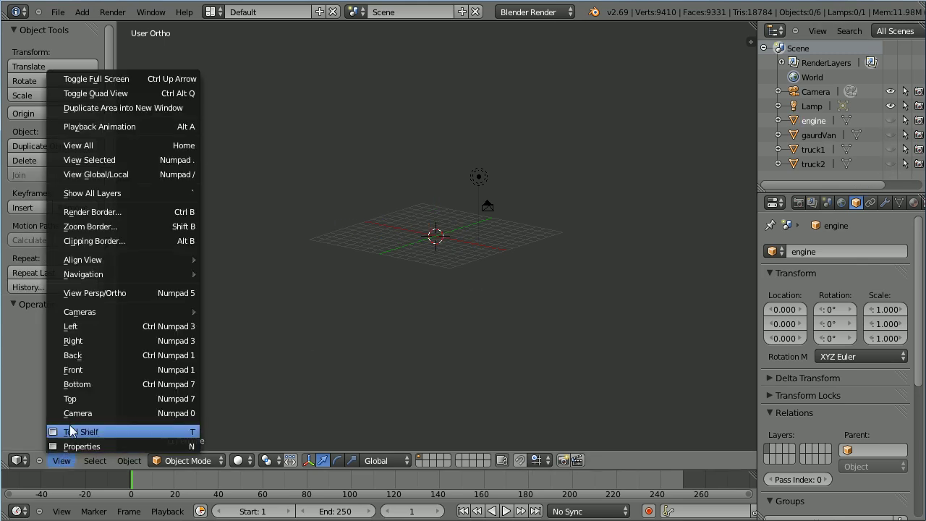
pyautogui.click(147, 398)
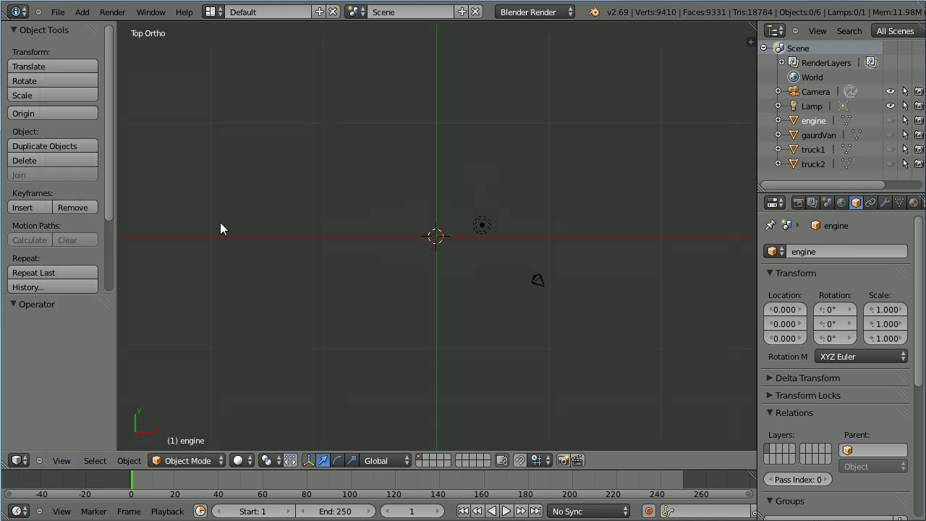
pyautogui.click(81, 12)
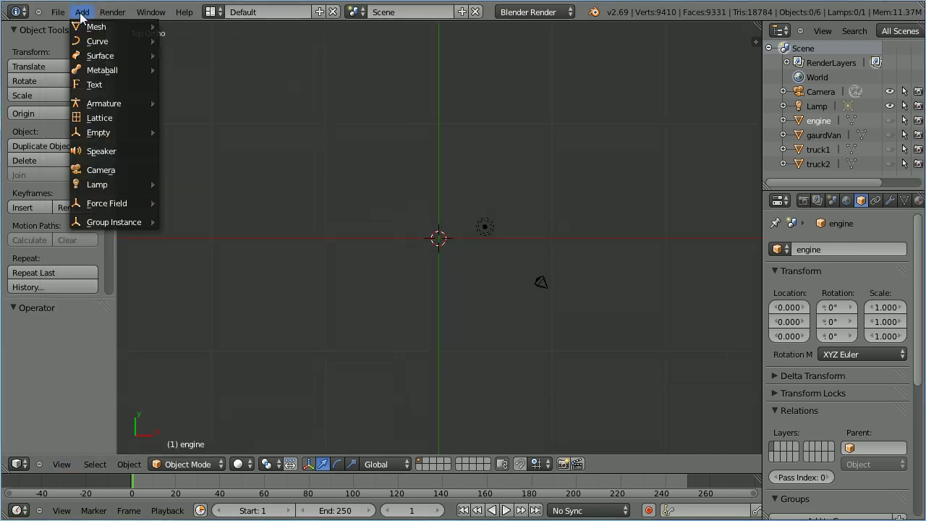
pyautogui.moveTo(91, 45)
pyautogui.click(214, 40)
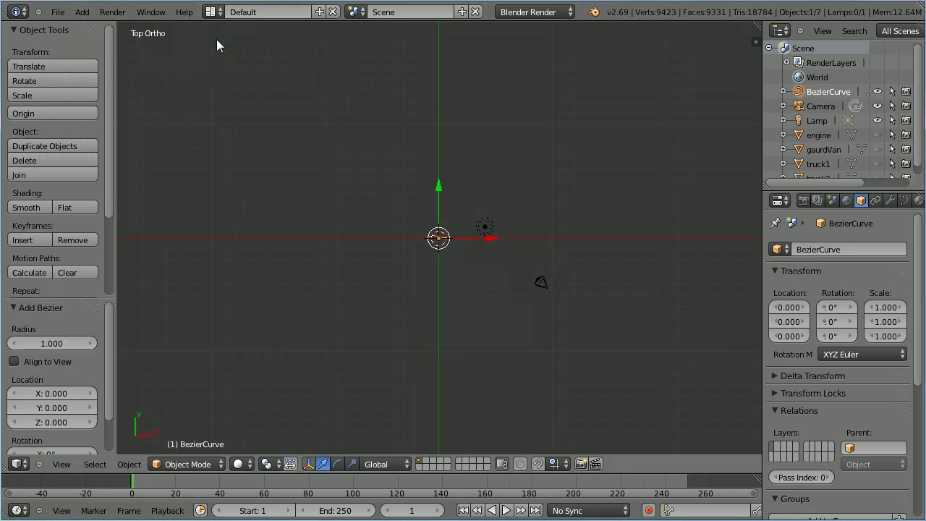
# Enter Edit Mode on the Bezier curve and scale all its points by 8
pyautogui.click(191, 466)
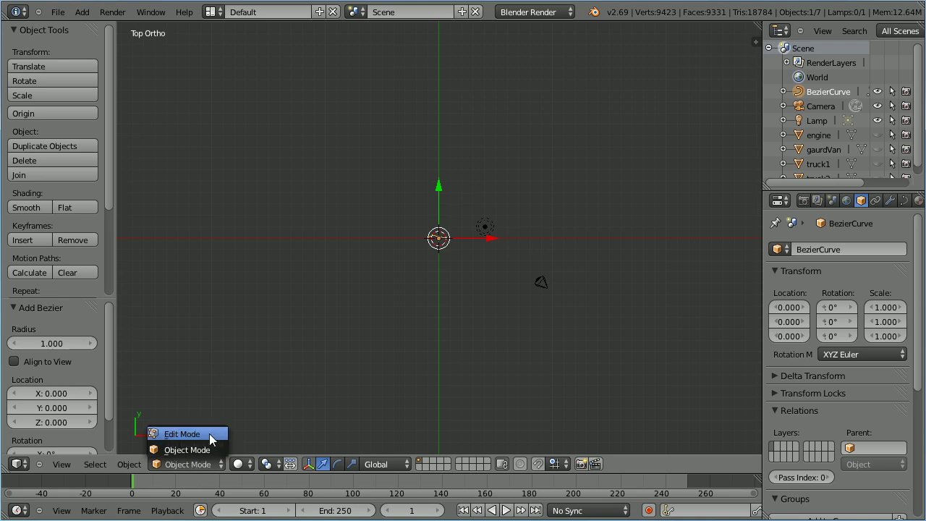
pyautogui.click(209, 433)
pyautogui.write('s')
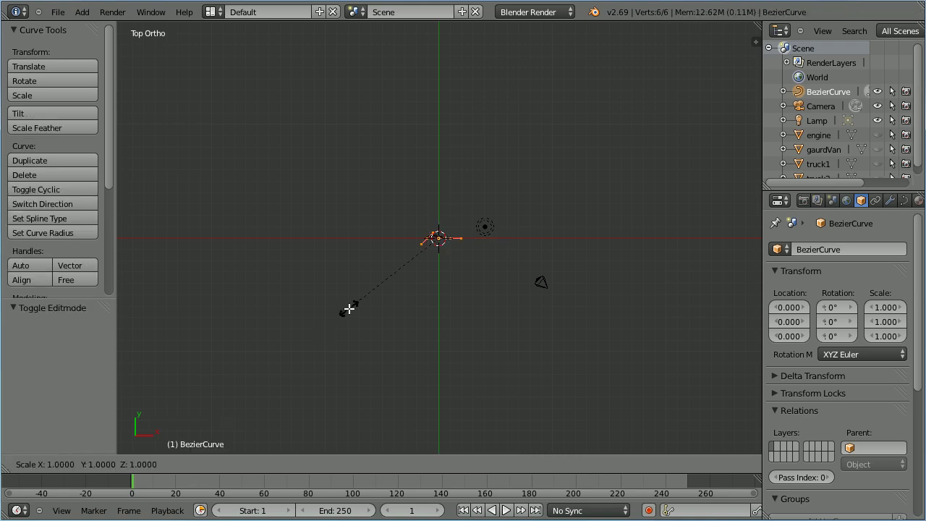
pyautogui.write('8')
pyautogui.press('Return')
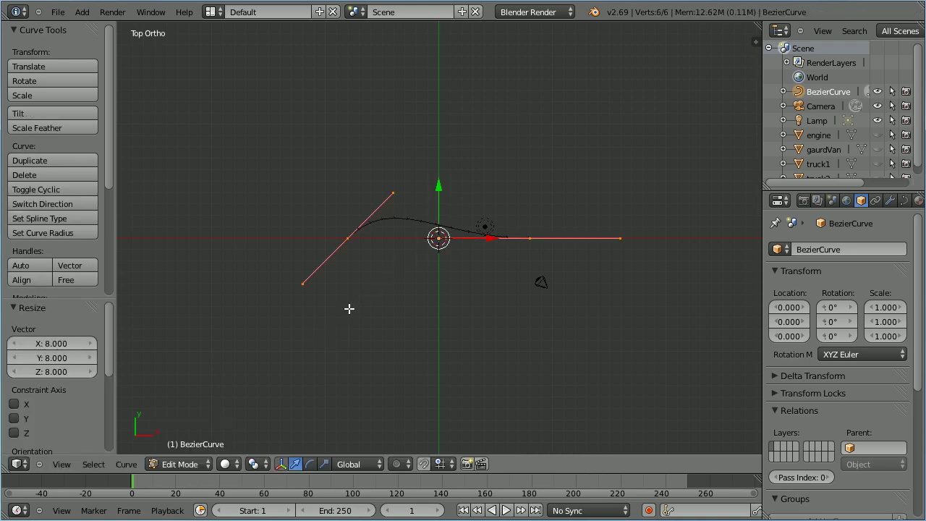
# Shorten both handles of the curve's left point, moving the outer one about 2.7, 2.4 and the inner one about -2.4, -3.1 in X, Y
pyautogui.rightClick(303, 283)
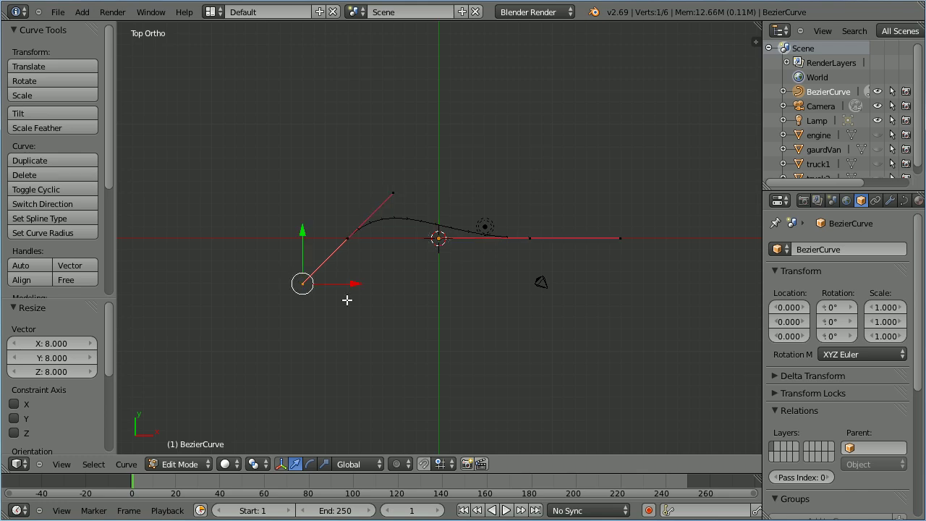
pyautogui.press('g')
pyautogui.click(379, 271)
pyautogui.rightClick(391, 186)
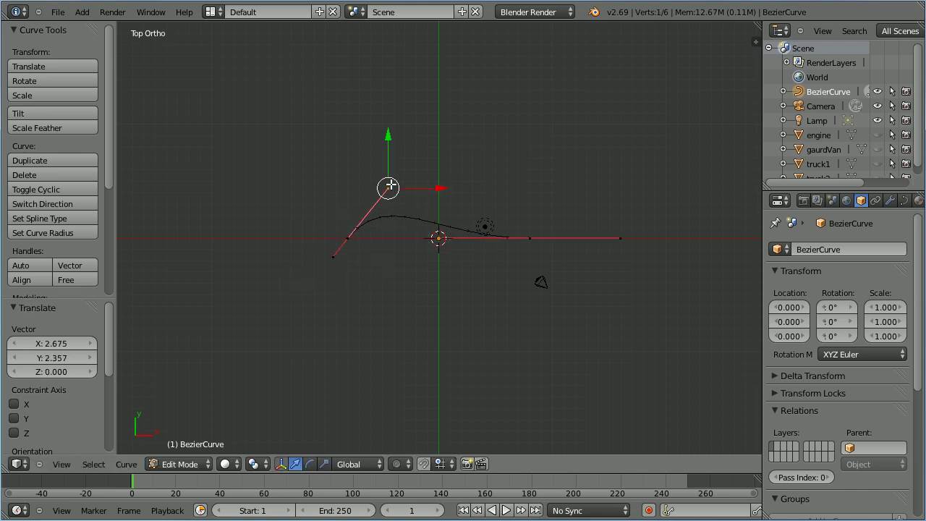
pyautogui.press('g')
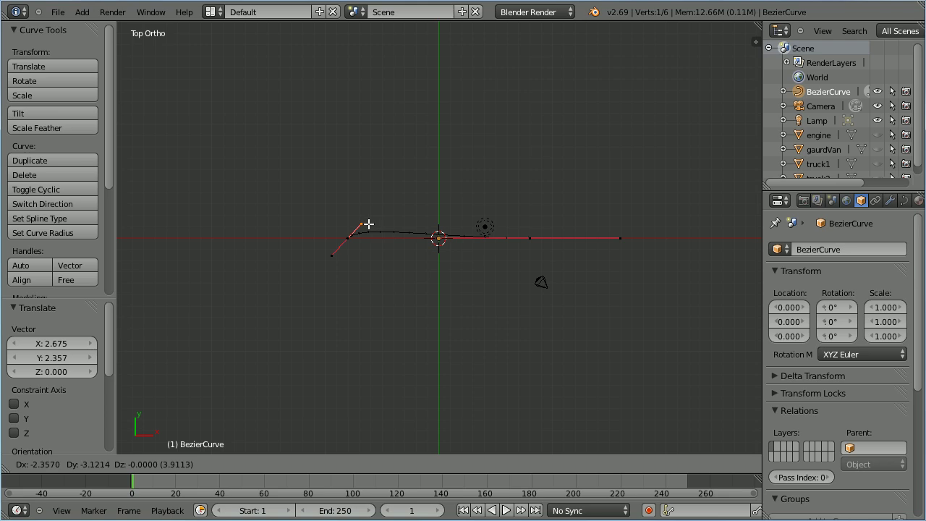
pyautogui.click(370, 223)
# Angle and shorten the right point's handles, moving the outer one about -6.5, 1.7 and the inner one about 3.6, 4.3 in X, Y
pyautogui.rightClick(624, 241)
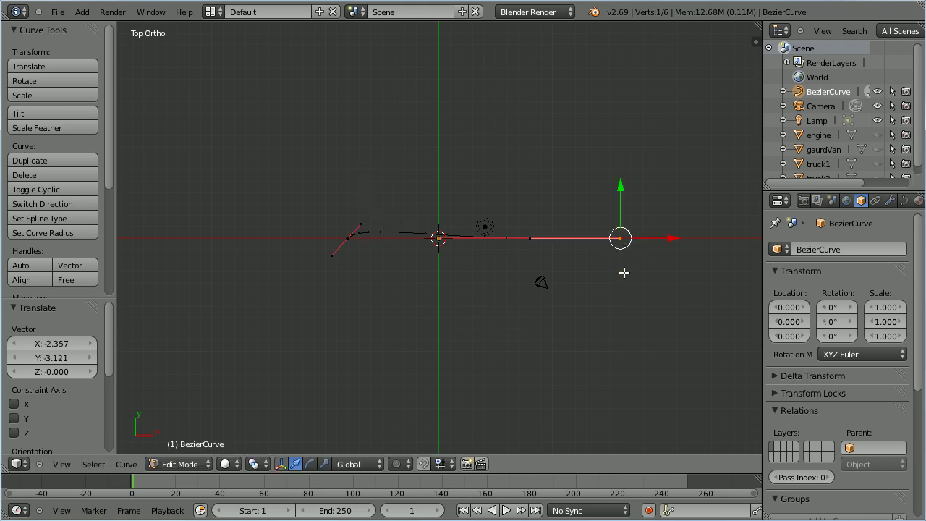
pyautogui.press('g')
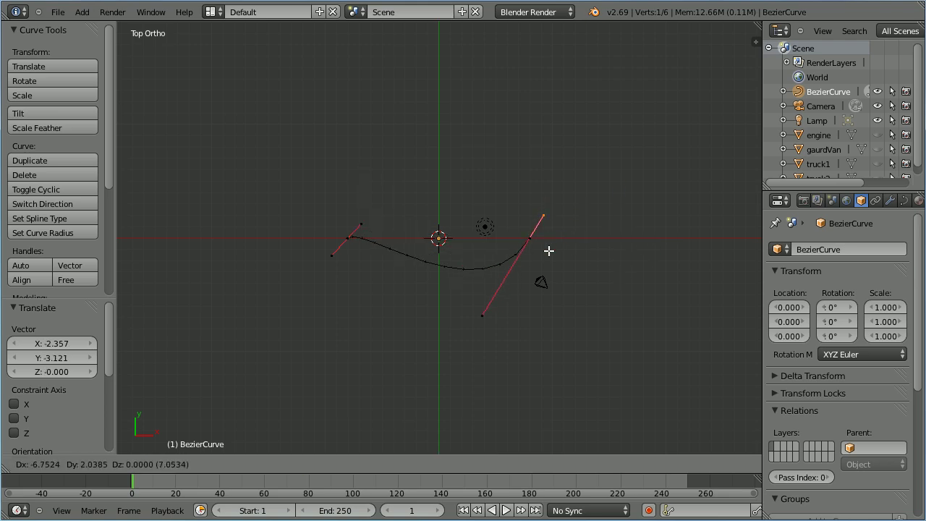
pyautogui.click(550, 252)
pyautogui.rightClick(471, 306)
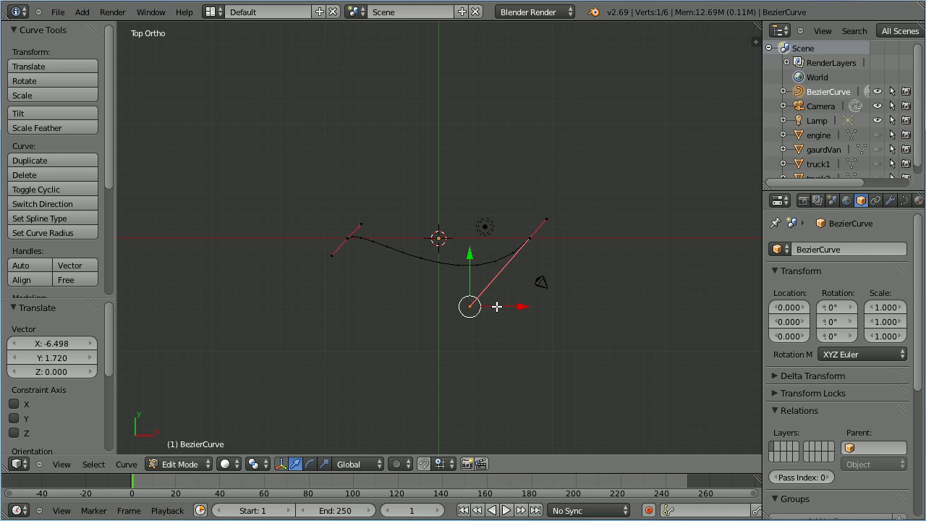
pyautogui.press('g')
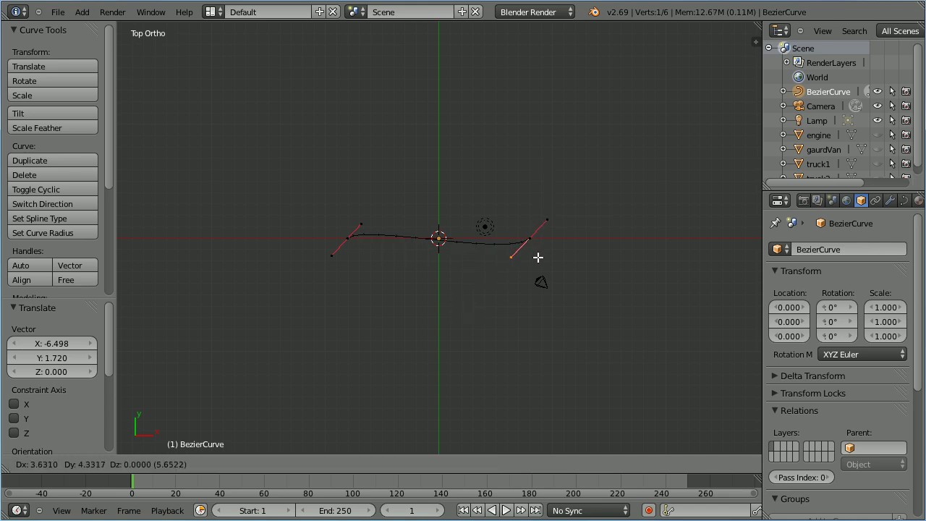
pyautogui.click(539, 257)
# Select all the curve's points and scale them by 4
pyautogui.press('a')
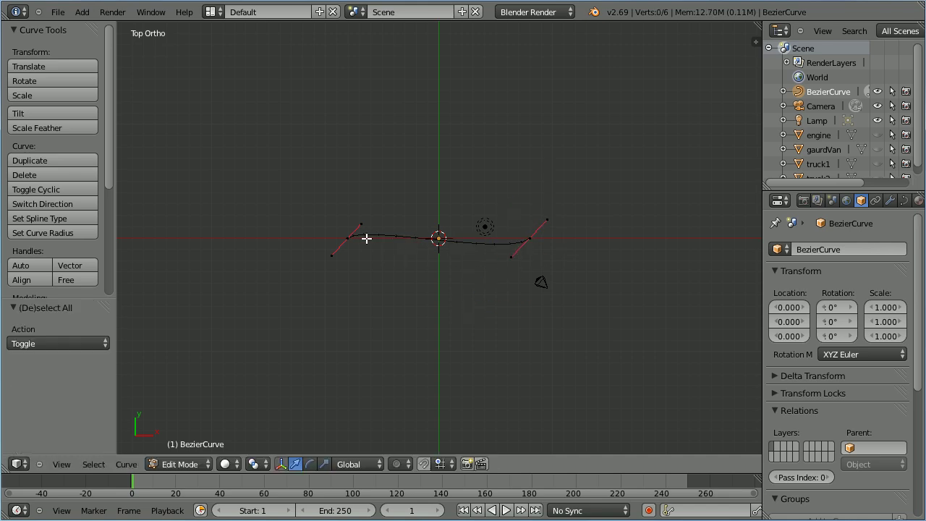
pyautogui.write('s')
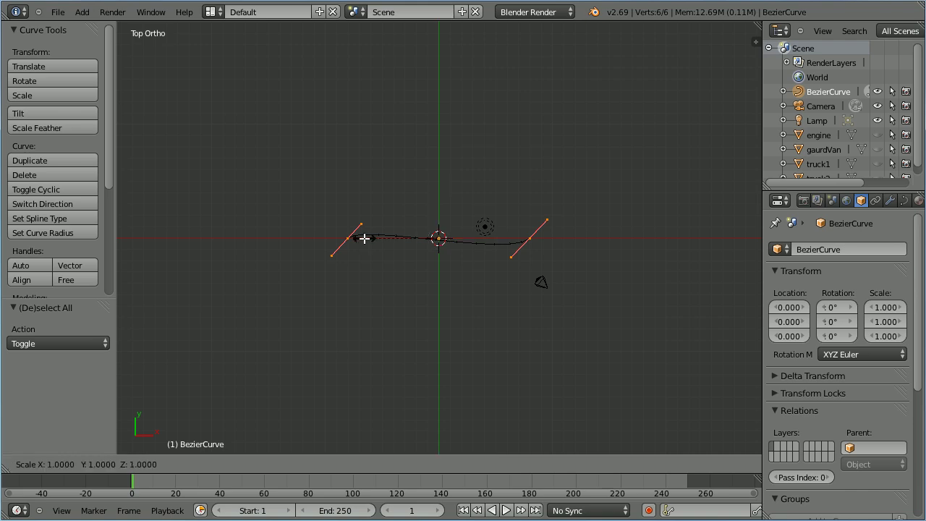
pyautogui.write('4')
pyautogui.press('Return')
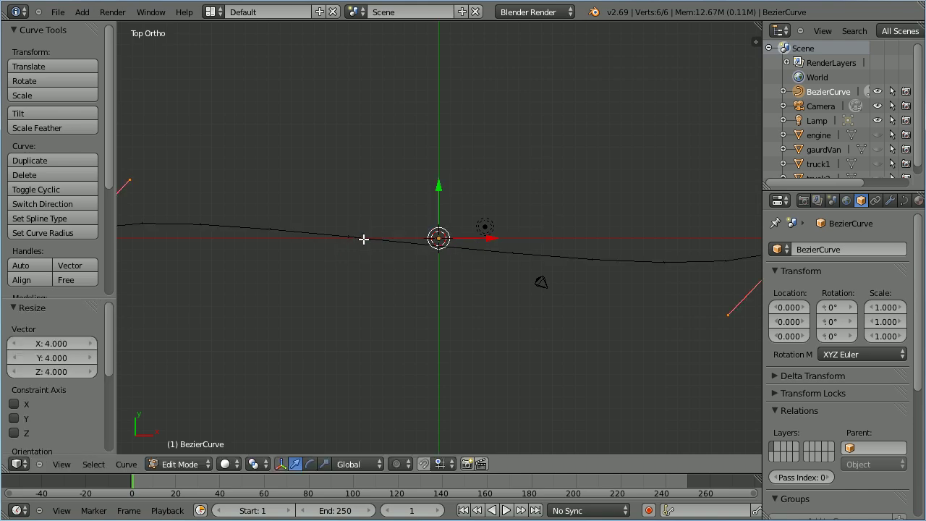
pyautogui.scroll(-1, 335, 297)
pyautogui.scroll(-2, 333, 303)
pyautogui.press('Tab')
pyautogui.press('Tab')
# Form an S-bend by moving the left point's inner handle about 22.4, 26.6 and the right point's about -19.8, -24.5 in X, Y
pyautogui.rightClick(262, 203)
pyautogui.press('g')
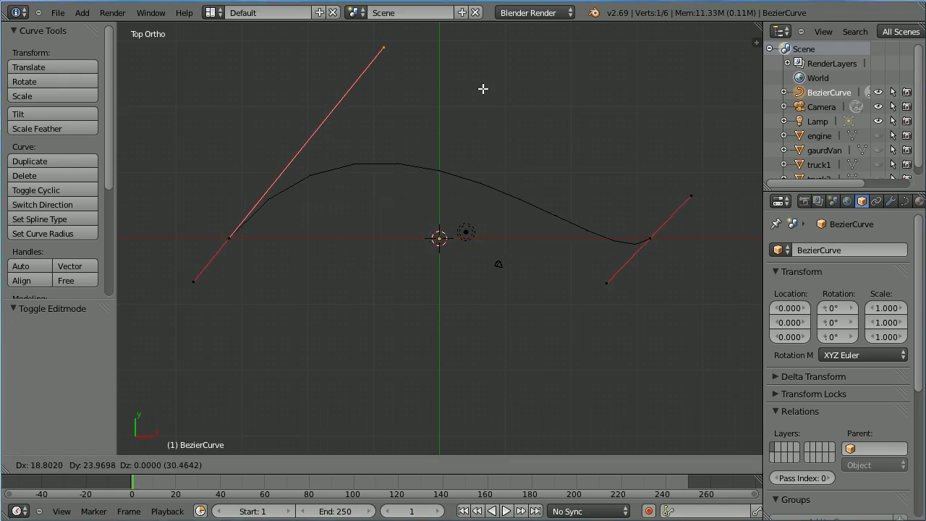
pyautogui.click(498, 79)
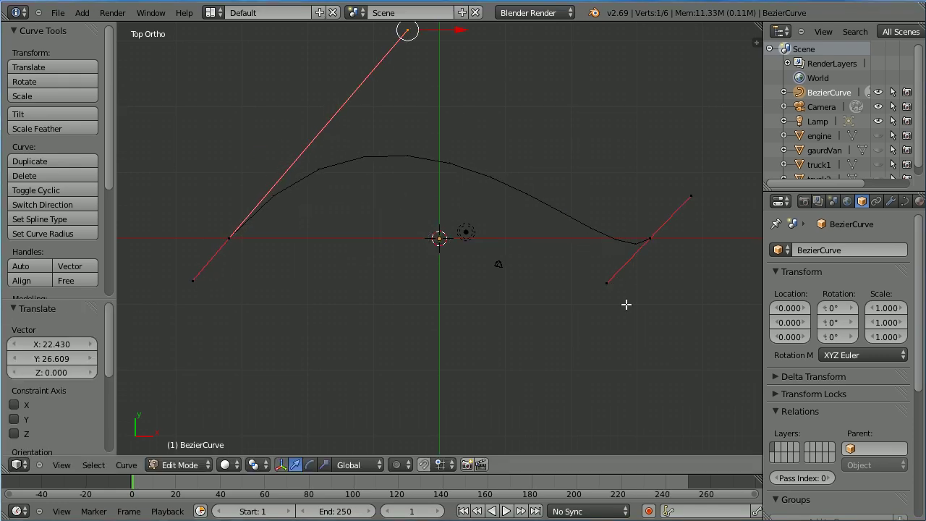
pyautogui.rightClick(609, 284)
pyautogui.press('g')
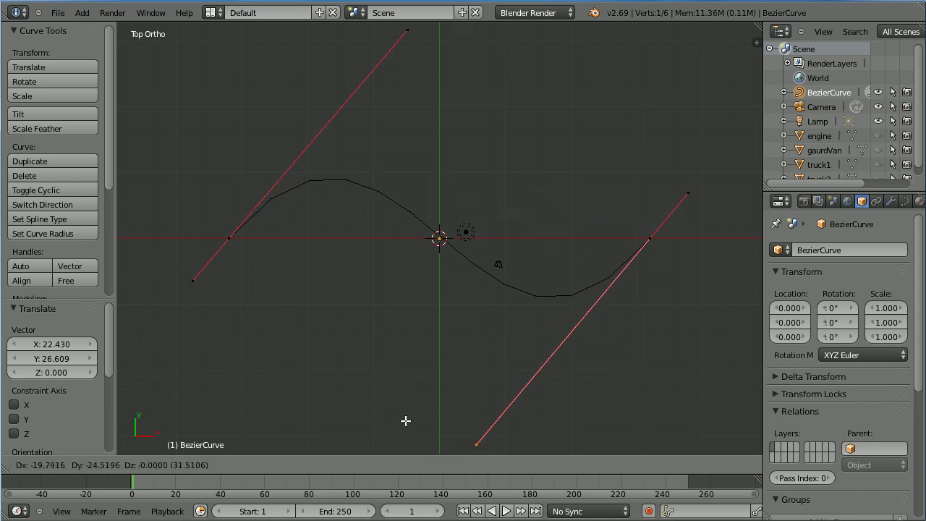
pyautogui.click(405, 420)
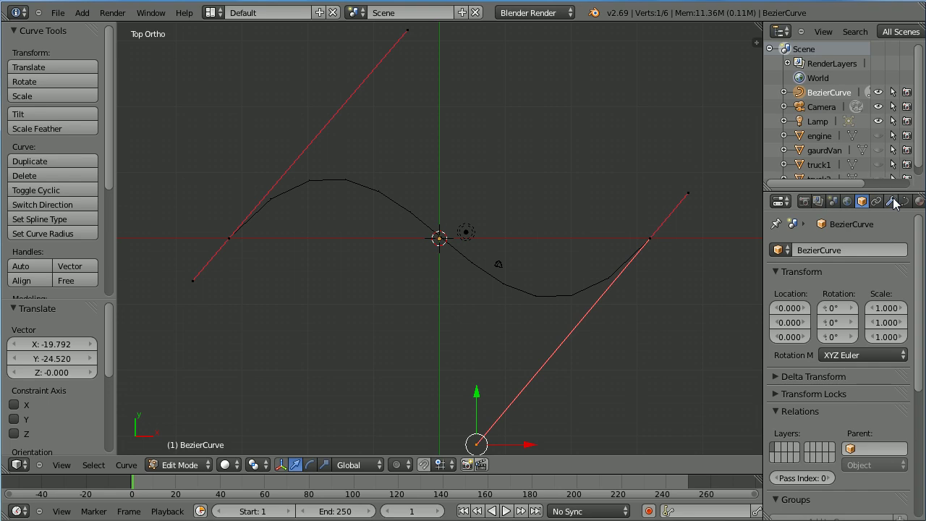
# Set the curve's preview resolution to 24
pyautogui.click(905, 203)
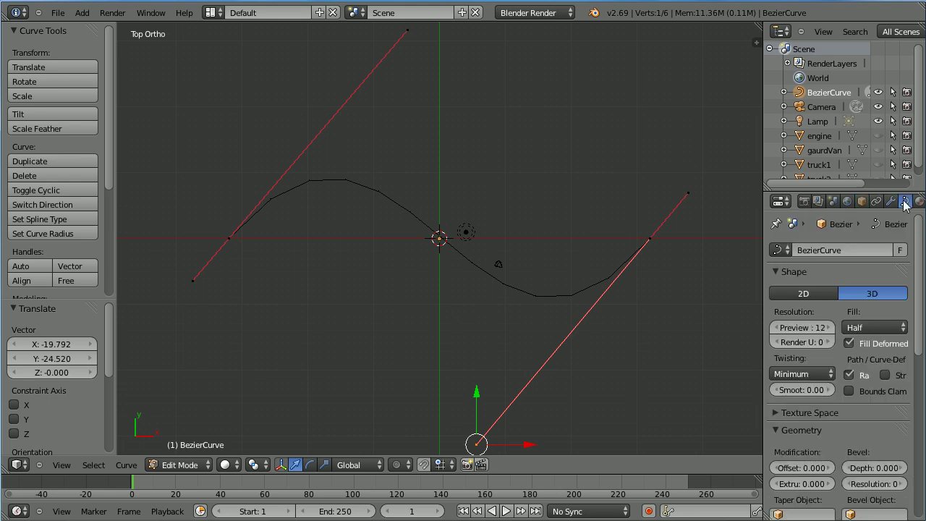
pyautogui.click(801, 329)
pyautogui.write('24')
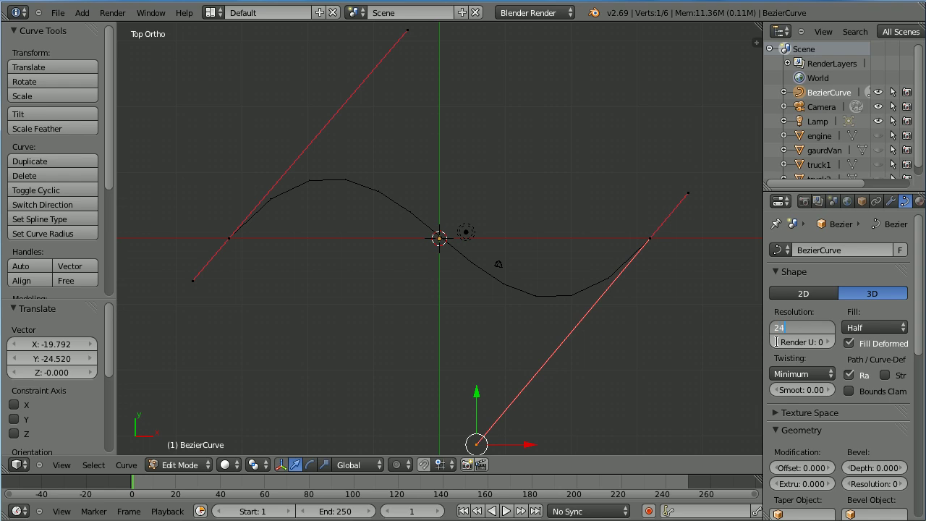
pyautogui.press('Return')
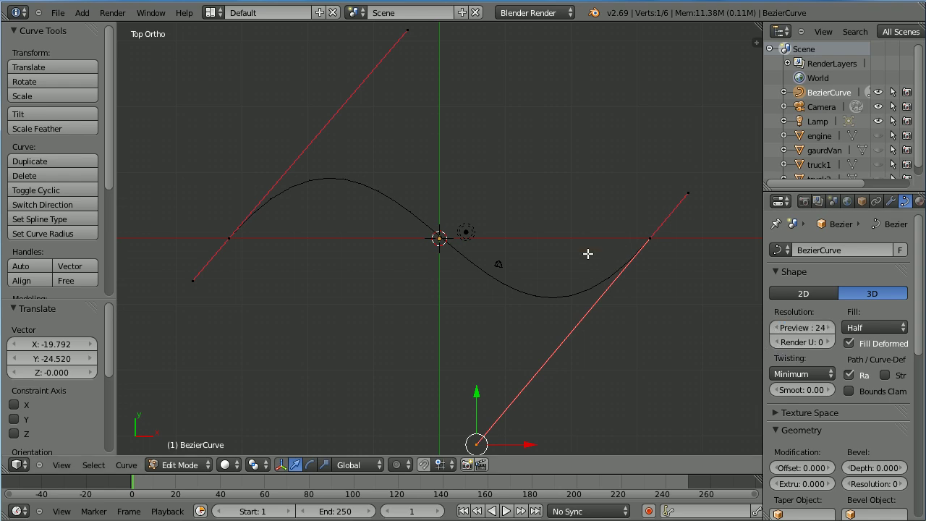
# Subdivide the whole curve with one cut by selecting all its points, and return to Object Mode
pyautogui.press('a')
pyautogui.press('a')
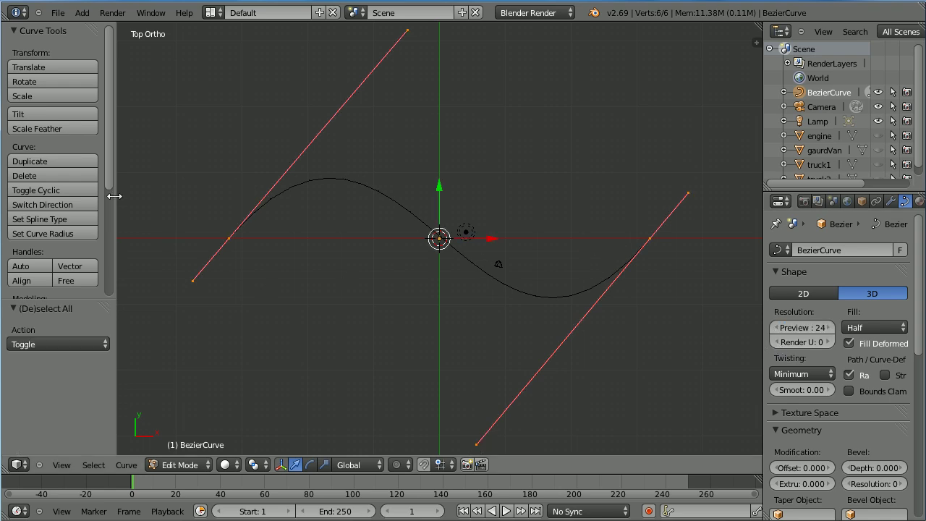
pyautogui.moveTo(109, 176); pyautogui.dragTo(112, 216)
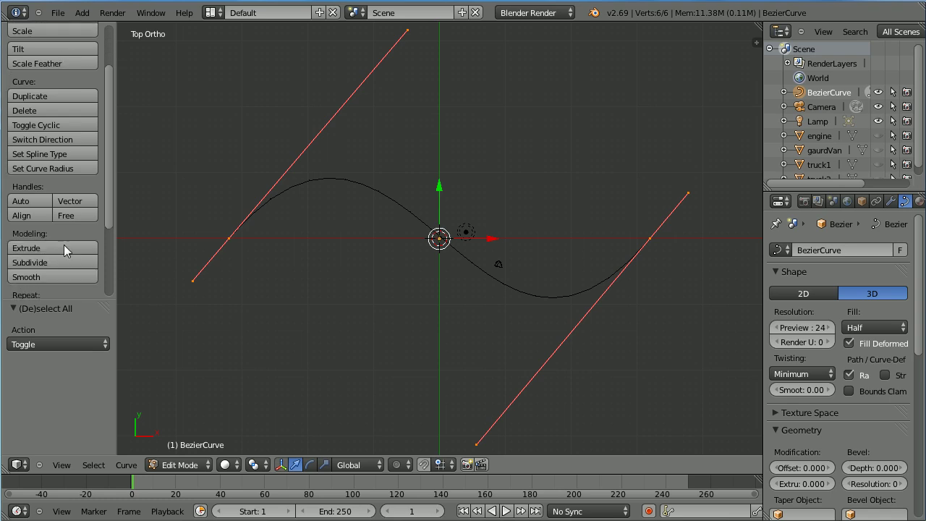
pyautogui.click(50, 262)
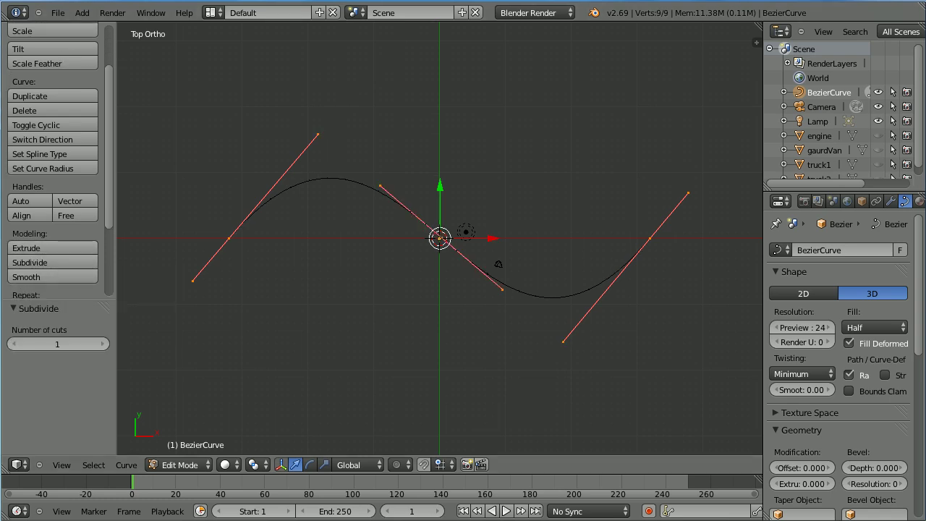
pyautogui.press('Tab')
pyautogui.press('Tab')
pyautogui.click(189, 466)
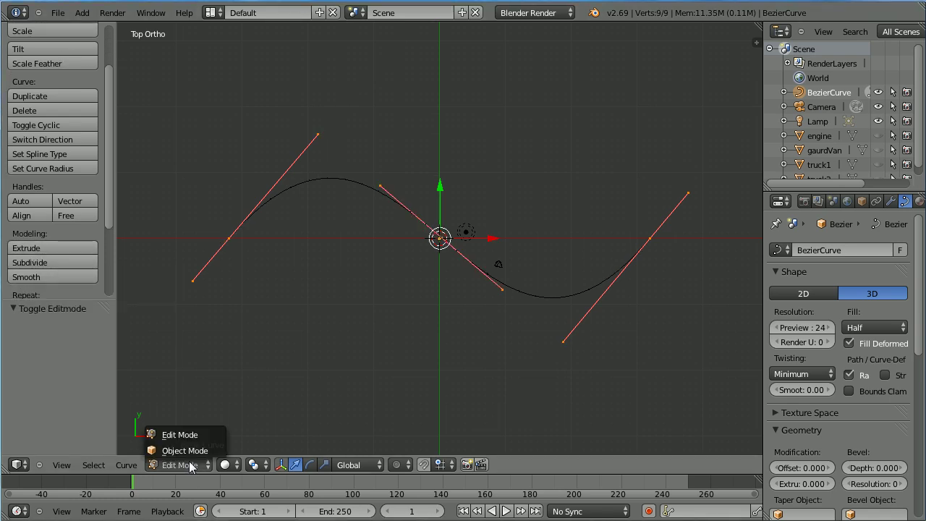
pyautogui.click(184, 450)
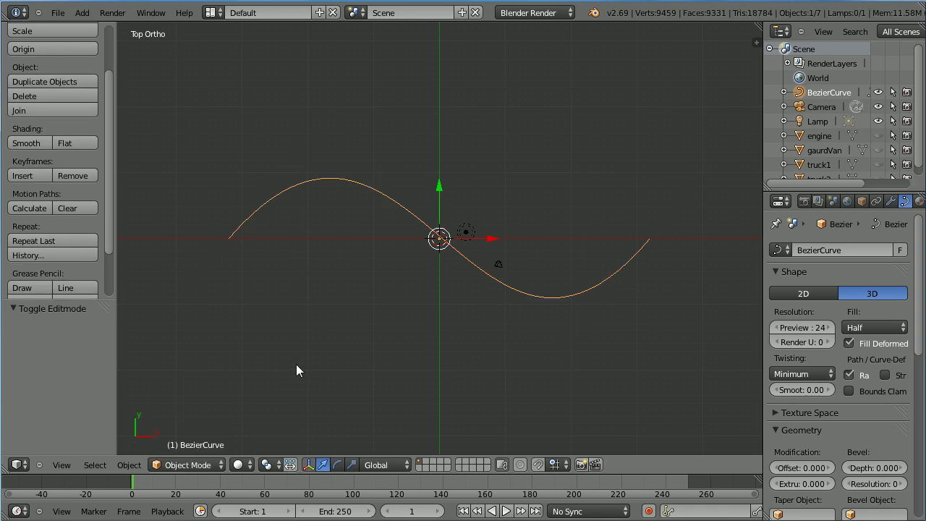
# Duplicate the curve in place and level the copy's right end handles by moving the outer one about 2.9, -7.0 in X, Y
pyautogui.hotkey('shift', 'd')
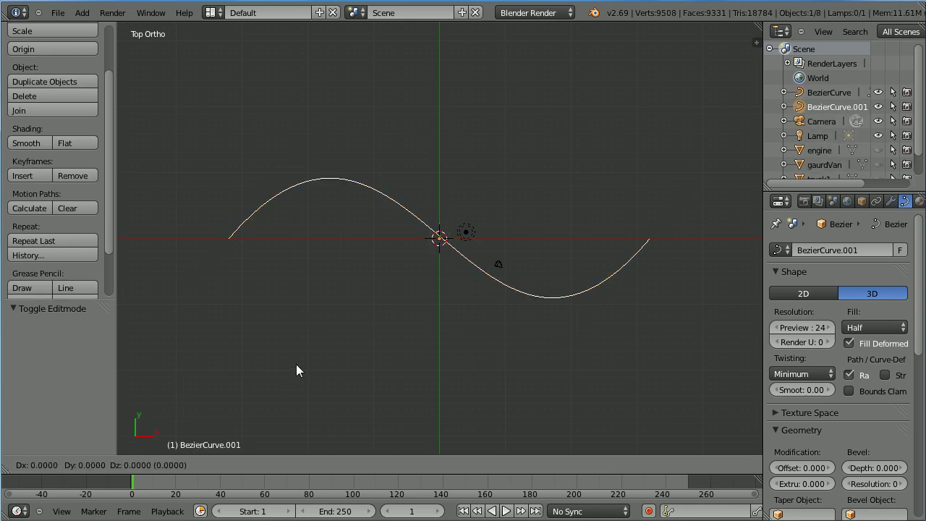
pyautogui.rightClick(296, 364)
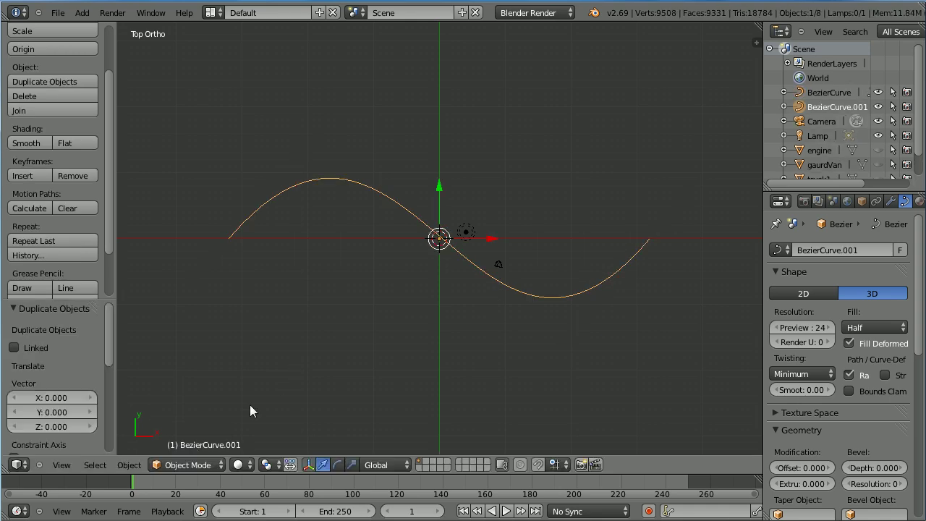
pyautogui.click(180, 463)
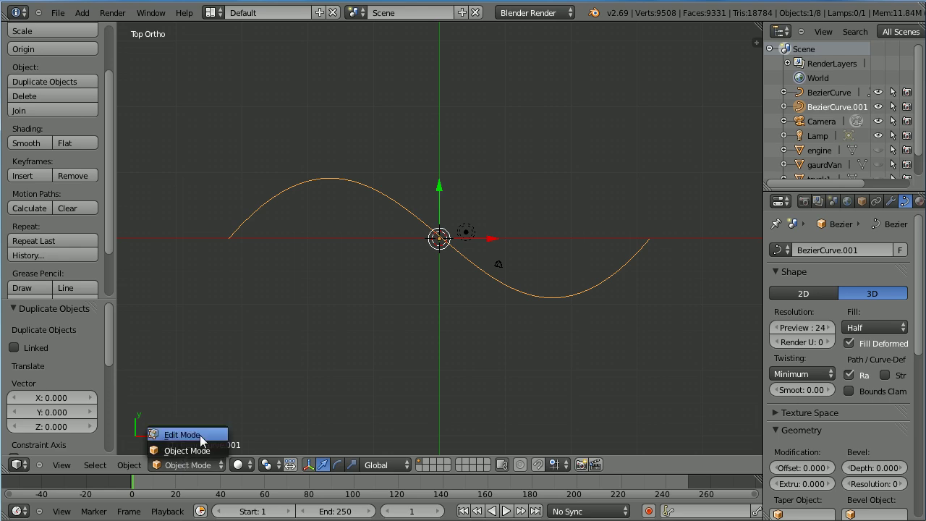
pyautogui.click(199, 435)
pyautogui.rightClick(696, 195)
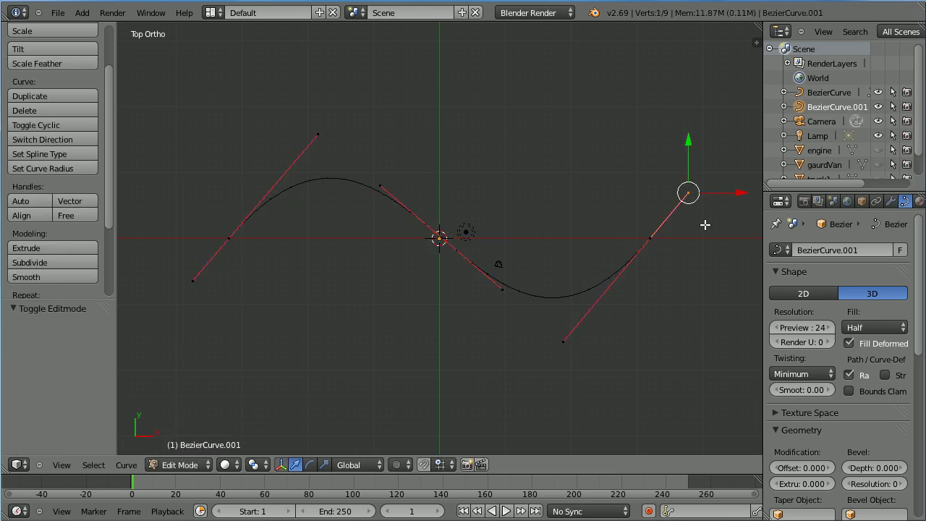
pyautogui.press('g')
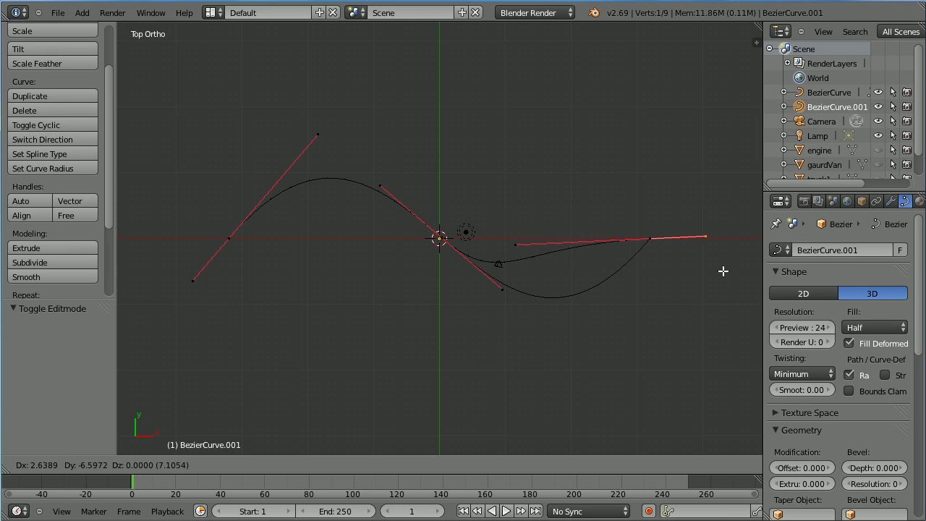
pyautogui.click(723, 273)
# Move the duplicate curve's right end point about 8.0, -20.1 in X, Y and return to Object Mode
pyautogui.rightClick(650, 238)
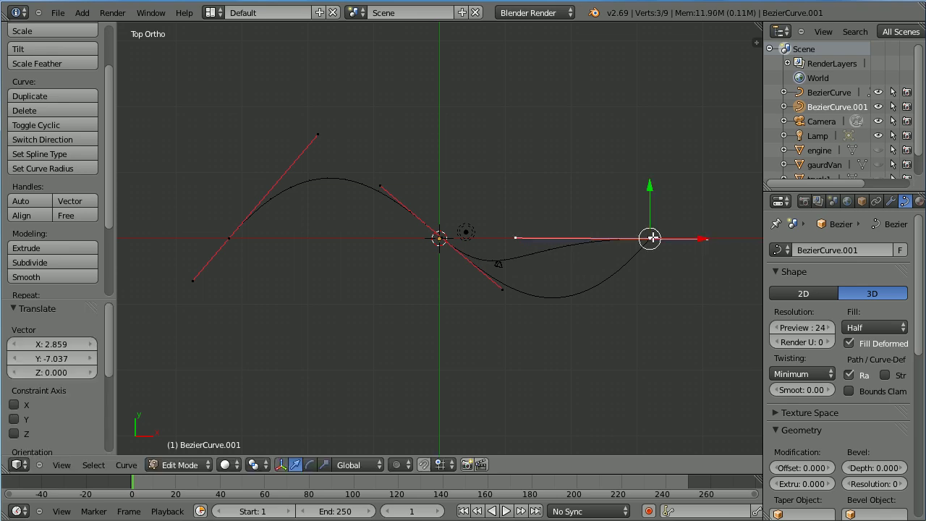
pyautogui.press('g')
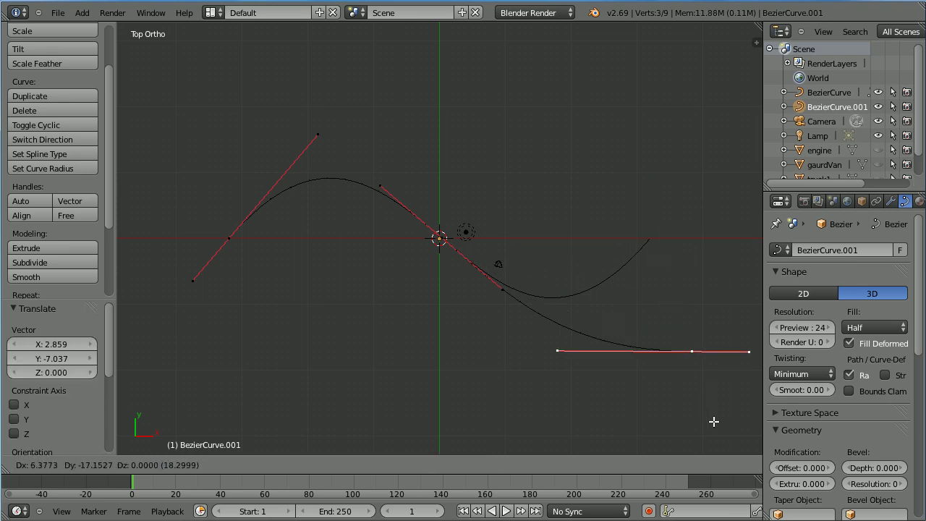
pyautogui.click(722, 434)
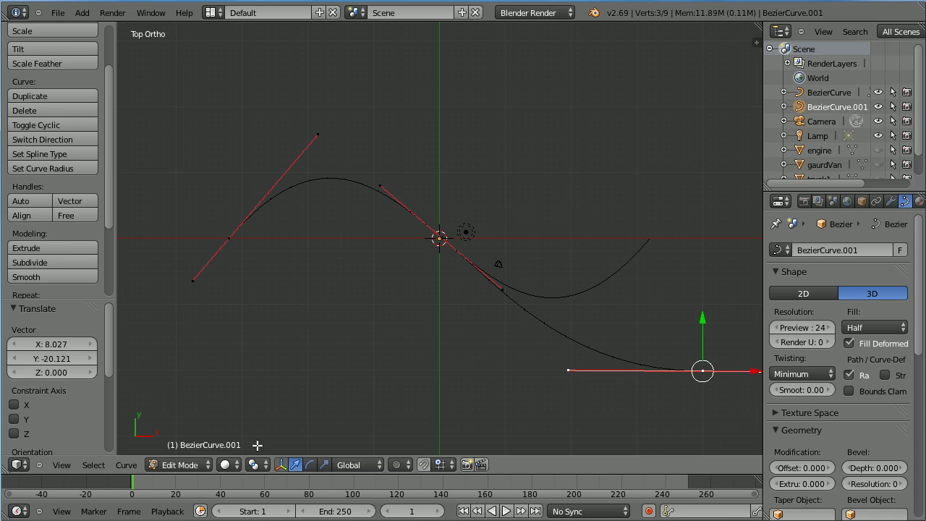
pyautogui.click(185, 465)
pyautogui.click(193, 454)
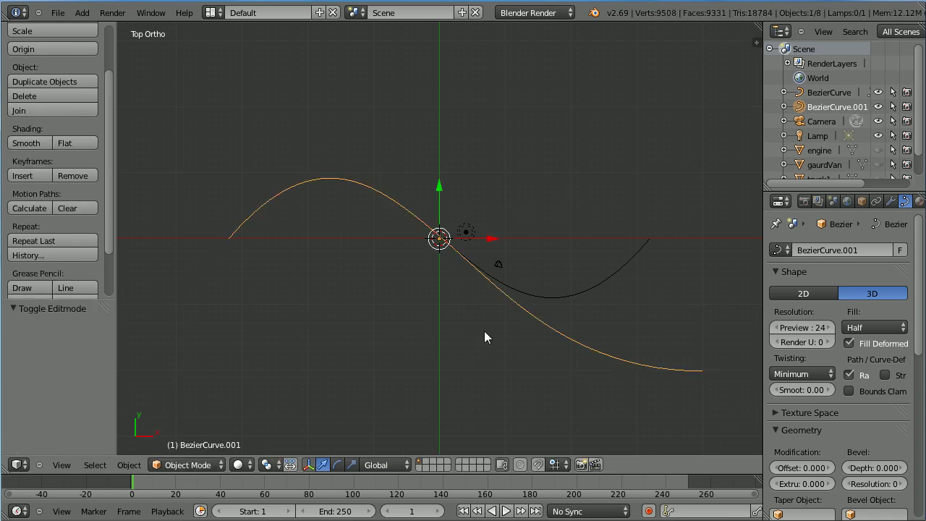
# Move the original BezierCurve's right end point about 8.4, 9.9 in X, Y and return to Object Mode
pyautogui.rightClick(596, 281)
pyautogui.click(183, 464)
pyautogui.click(182, 434)
pyautogui.rightClick(651, 237)
pyautogui.press('g')
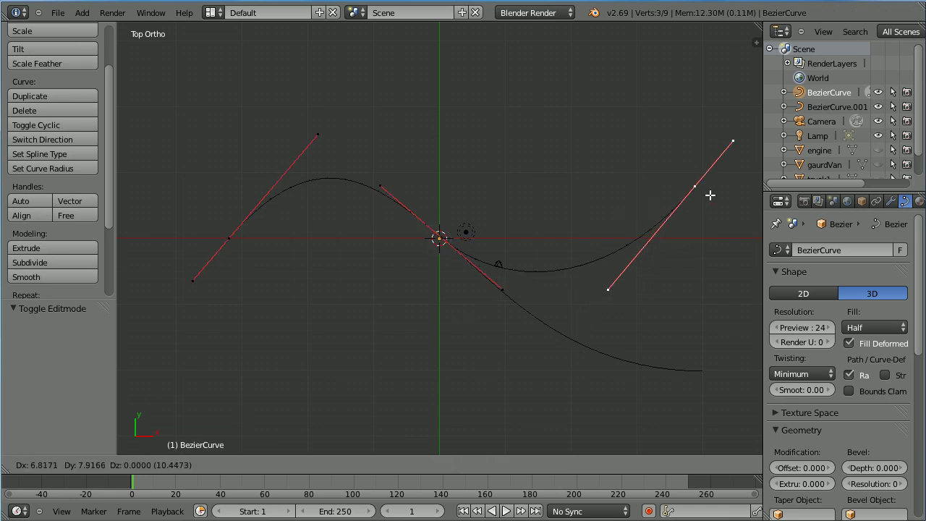
pyautogui.click(717, 186)
pyautogui.press('Tab')
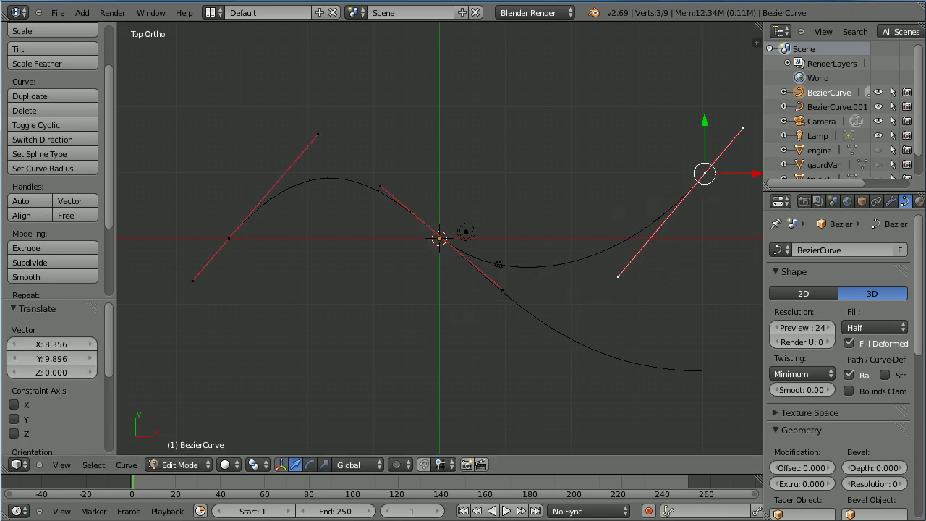
pyautogui.press('Tab')
pyautogui.click(180, 465)
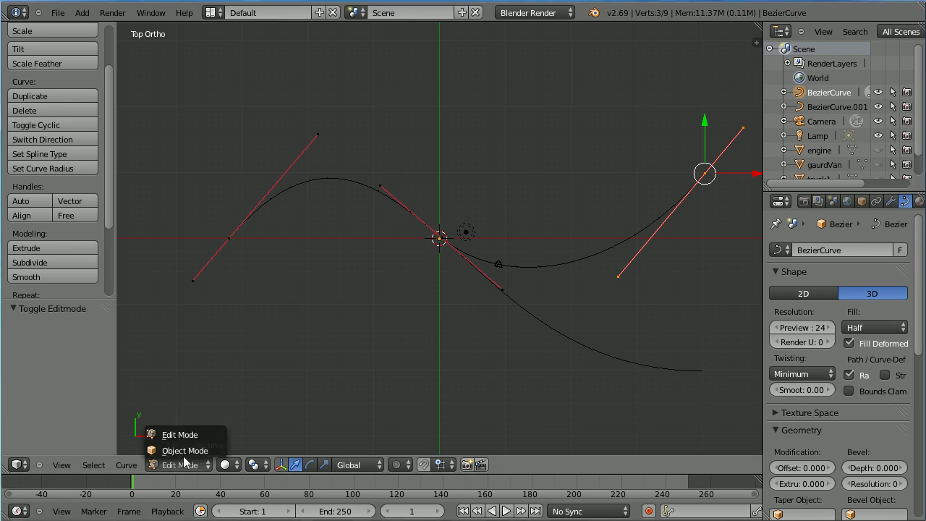
pyautogui.click(183, 450)
# Add a plane mesh to the scene at the origin
pyautogui.click(82, 14)
pyautogui.moveTo(102, 27)
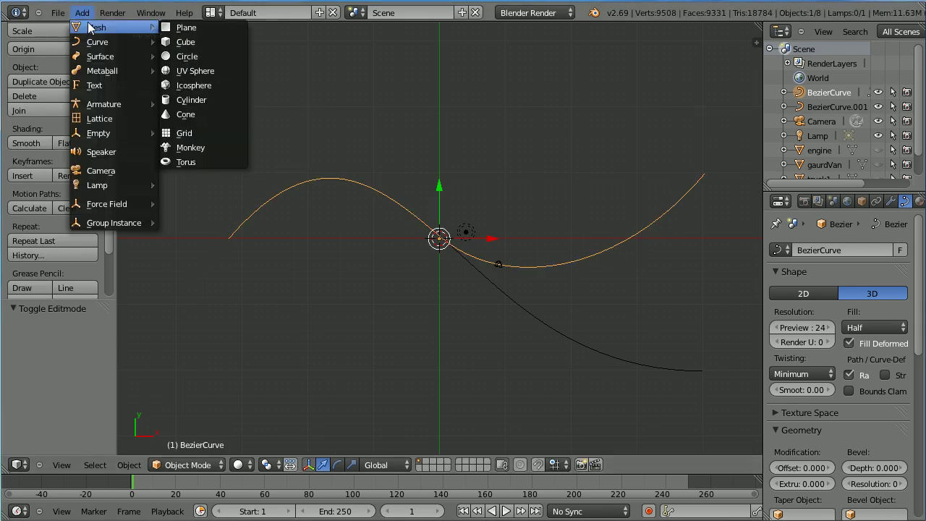
pyautogui.click(230, 33)
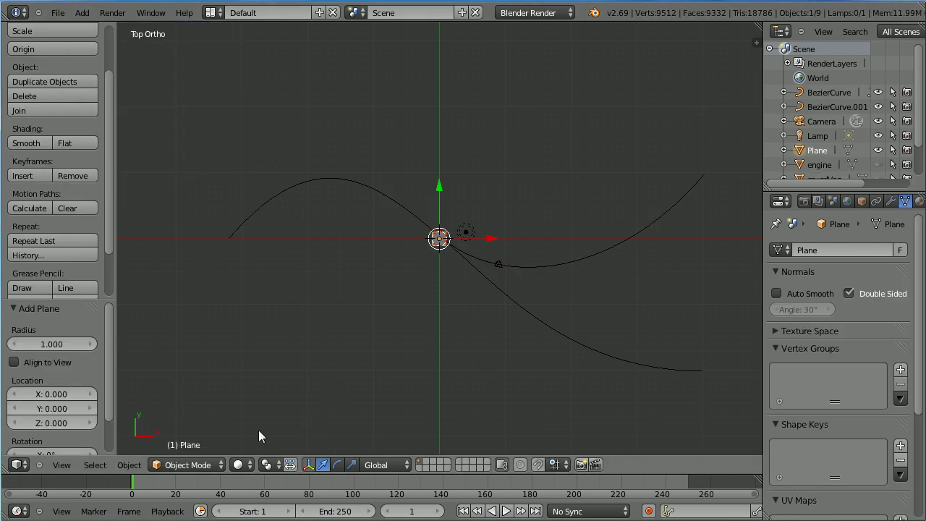
# Scale the plane's mesh by 0.25 along Y in Edit Mode and return to Object Mode
pyautogui.click(215, 465)
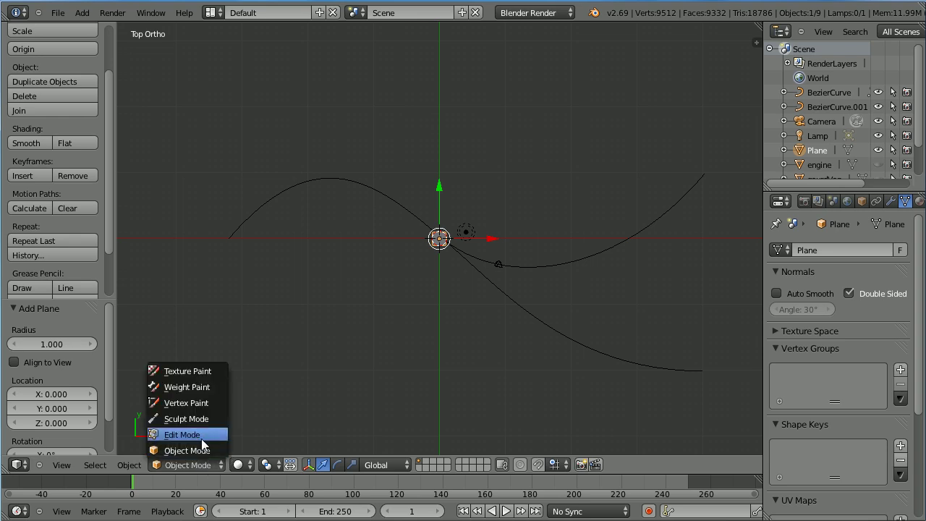
pyautogui.click(195, 437)
pyautogui.press('s')
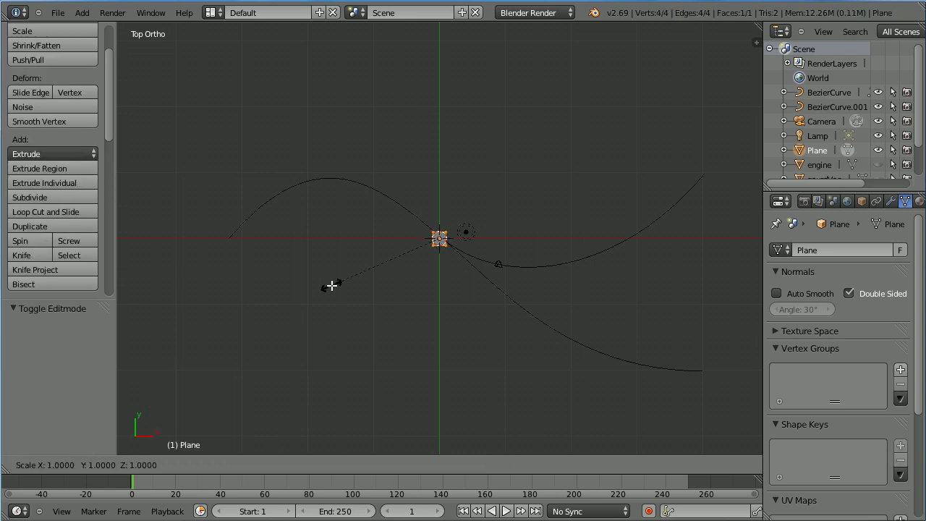
pyautogui.write('y')
pyautogui.write('0.25')
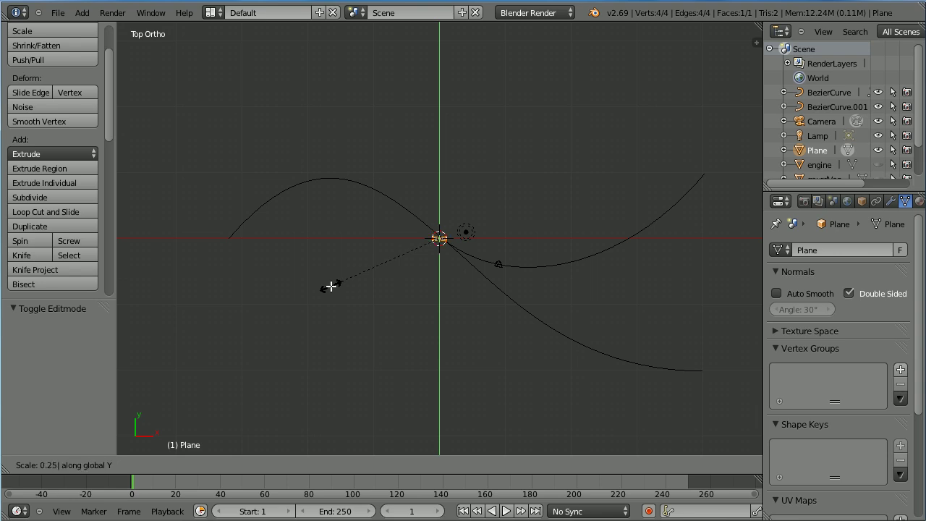
pyautogui.press('Return')
pyautogui.click(186, 460)
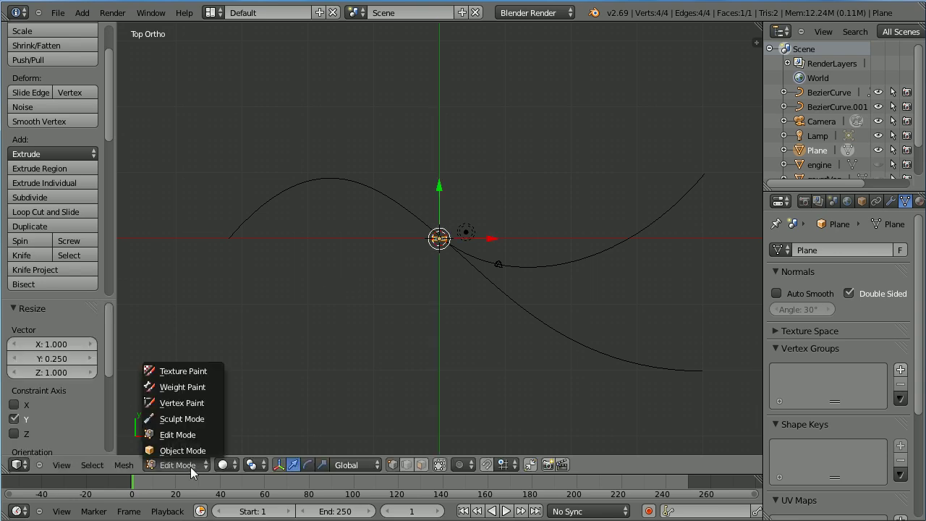
pyautogui.click(190, 452)
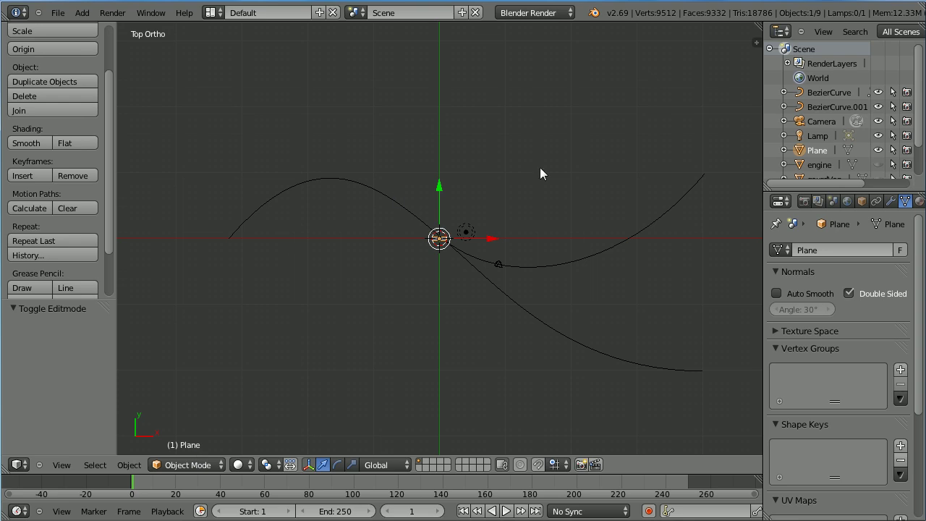
# Add an Array modifier followed by a Curve modifier to the plane
pyautogui.click(889, 202)
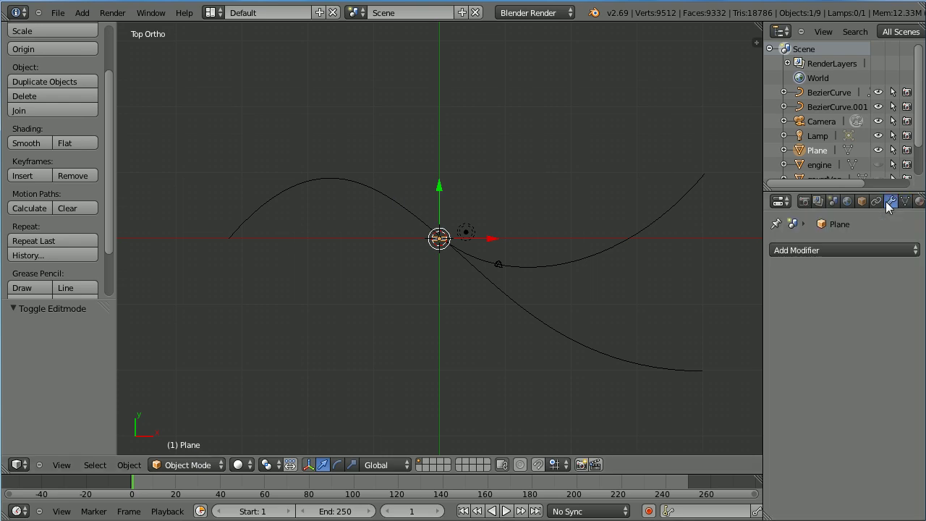
pyautogui.click(853, 247)
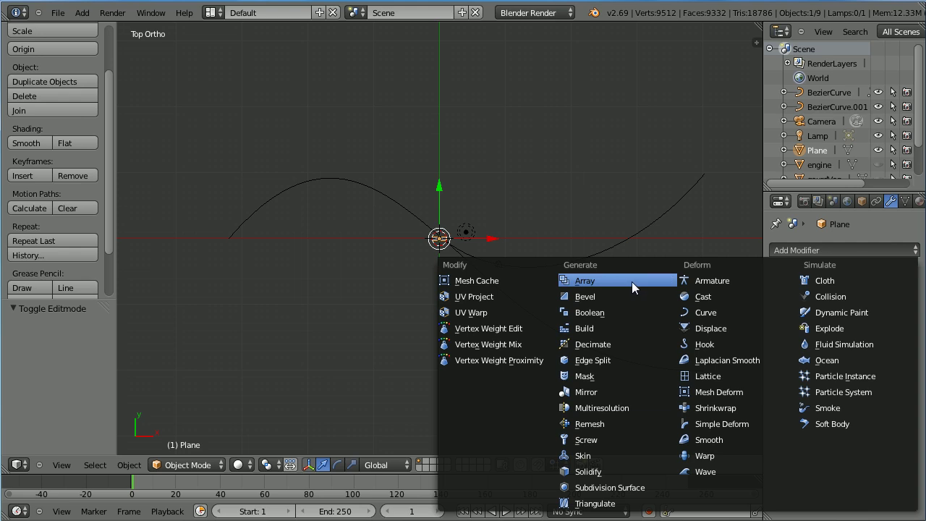
pyautogui.click(632, 281)
pyautogui.click(826, 251)
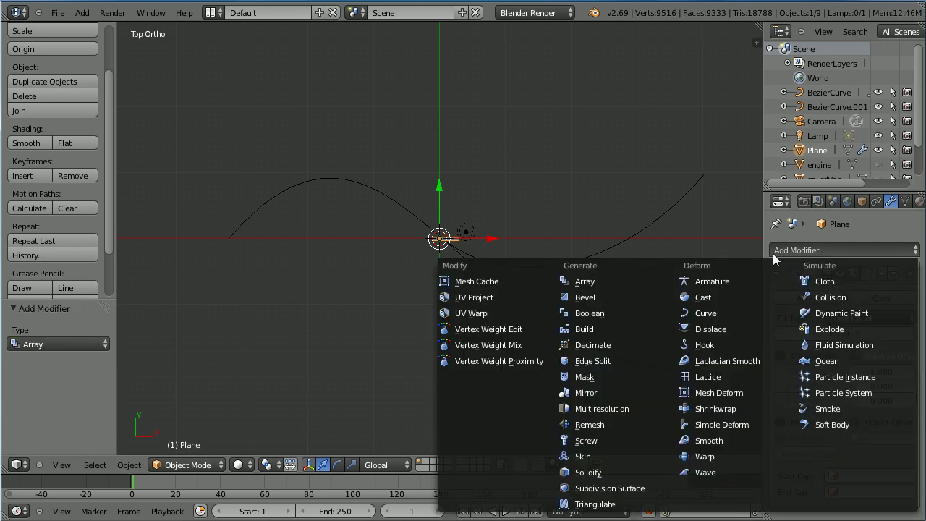
pyautogui.click(701, 314)
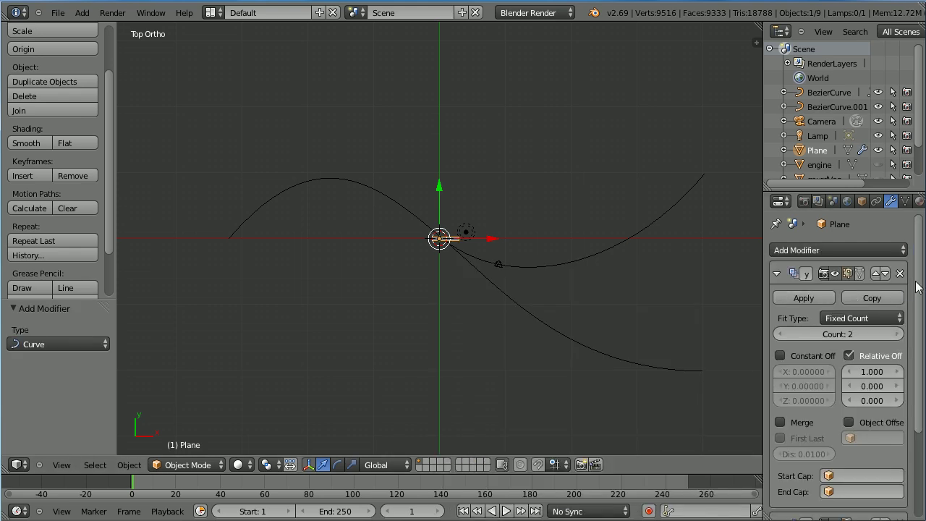
# Choose BezierCurve as the Curve modifier's deforming object
pyautogui.scroll(-4, 778, 306)
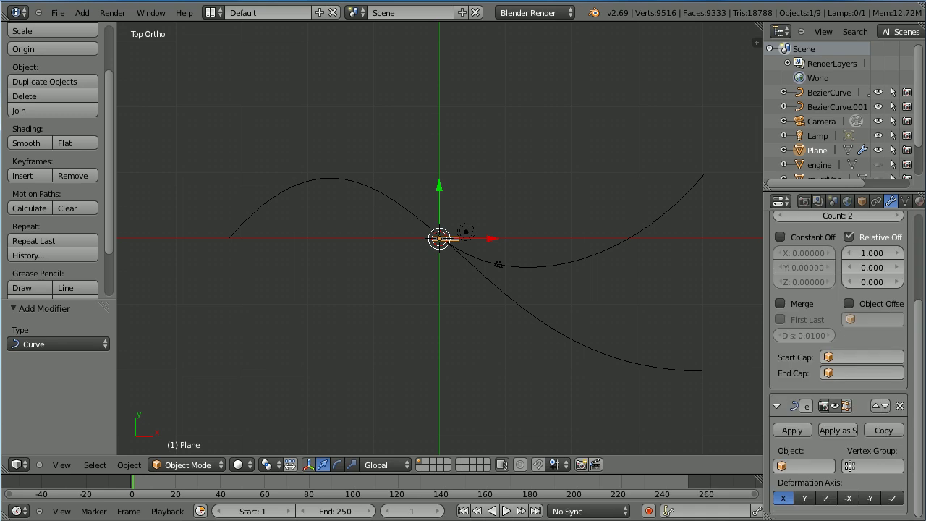
pyautogui.click(793, 464)
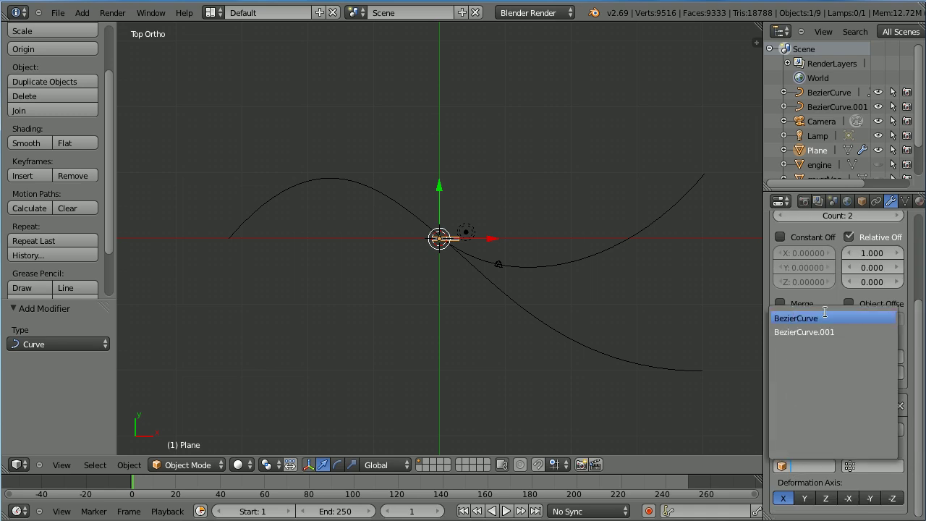
pyautogui.click(881, 318)
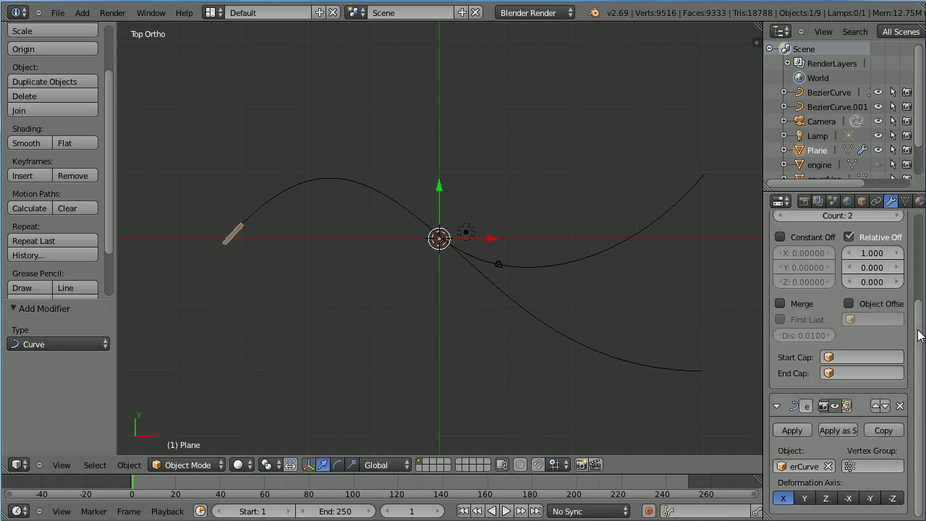
# Enable Merge on the plane's Array modifier, set its count to 43 and apply it
pyautogui.scroll(4, 880, 319)
pyautogui.click(780, 422)
pyautogui.click(830, 333)
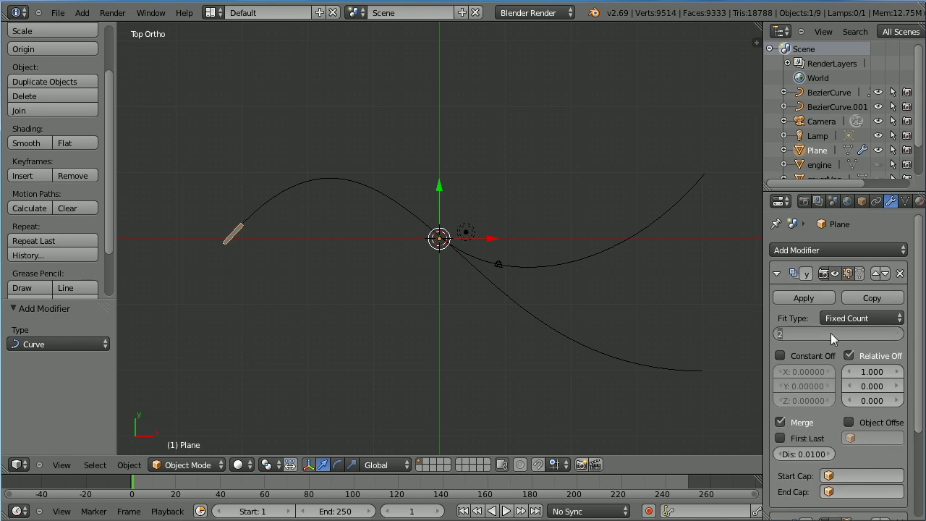
pyautogui.write('40')
pyautogui.press('Return')
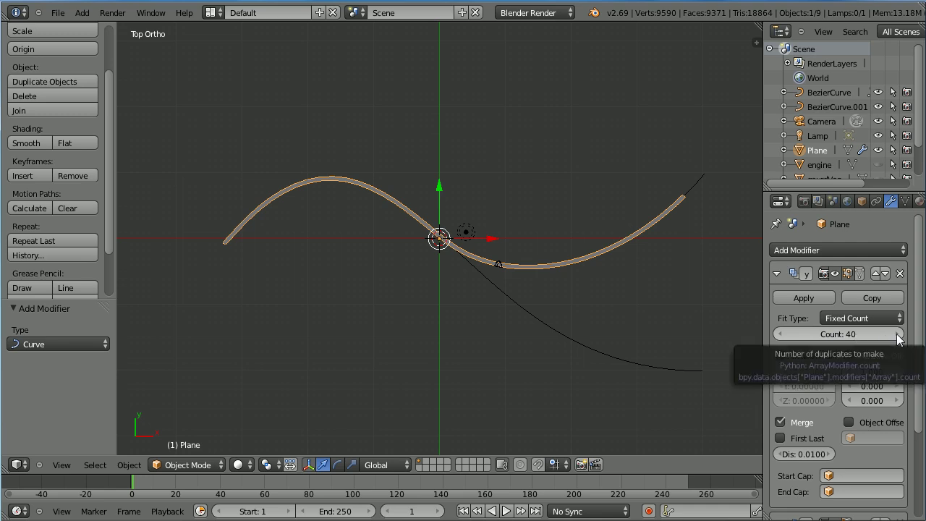
pyautogui.click(898, 334)
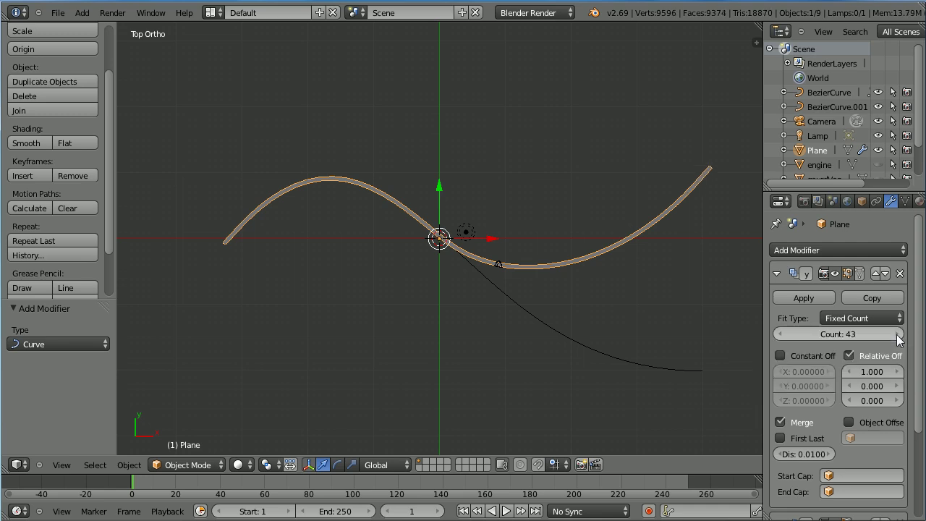
pyautogui.click(804, 295)
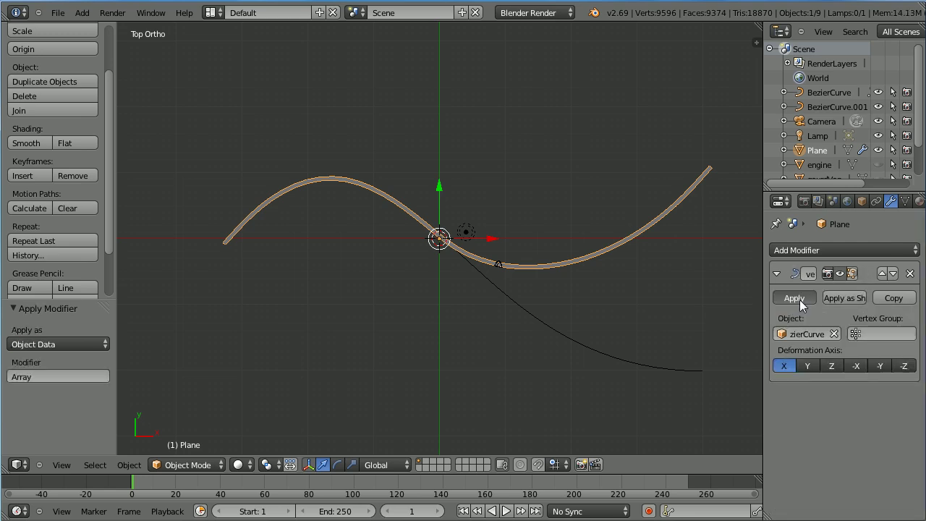
# Apply the plane's Curve modifier and rename the object routeA
pyautogui.click(799, 299)
pyautogui.click(861, 202)
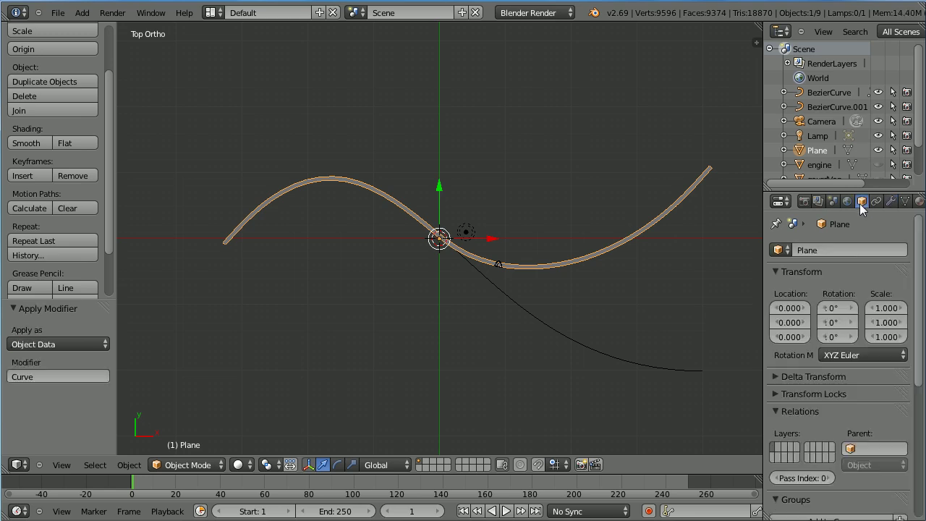
pyautogui.click(807, 253)
pyautogui.write('routeA')
pyautogui.press('Return')
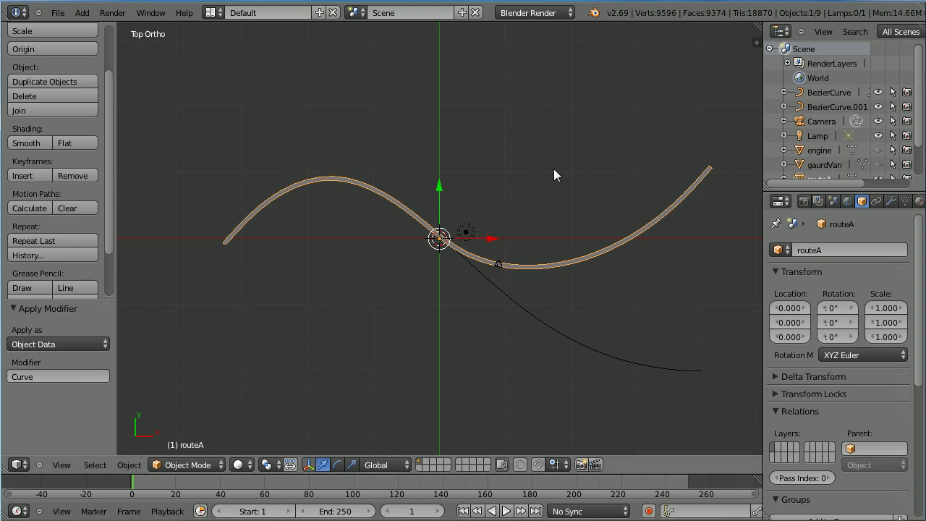
# Add a new plane at the origin and scale its mesh by 0.25 along Y in Edit Mode, returning to Object Mode
pyautogui.click(84, 13)
pyautogui.moveTo(98, 29)
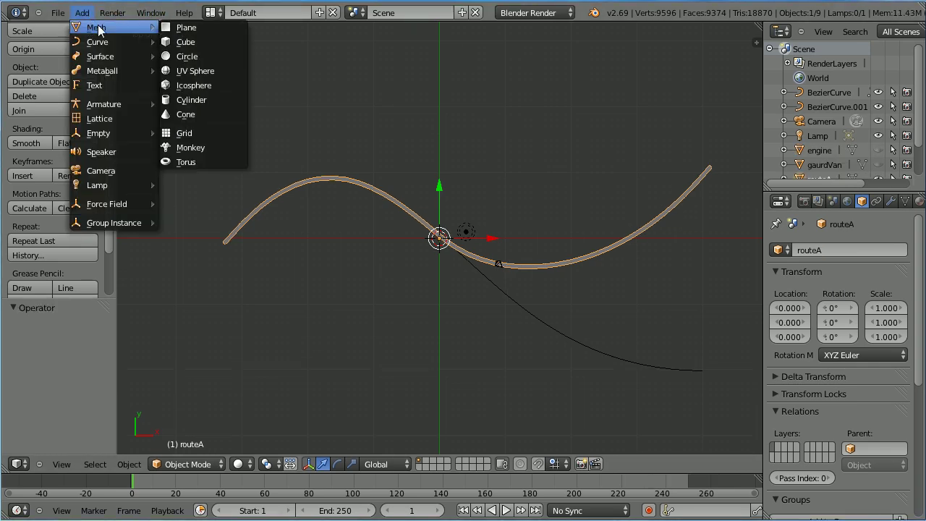
pyautogui.click(203, 26)
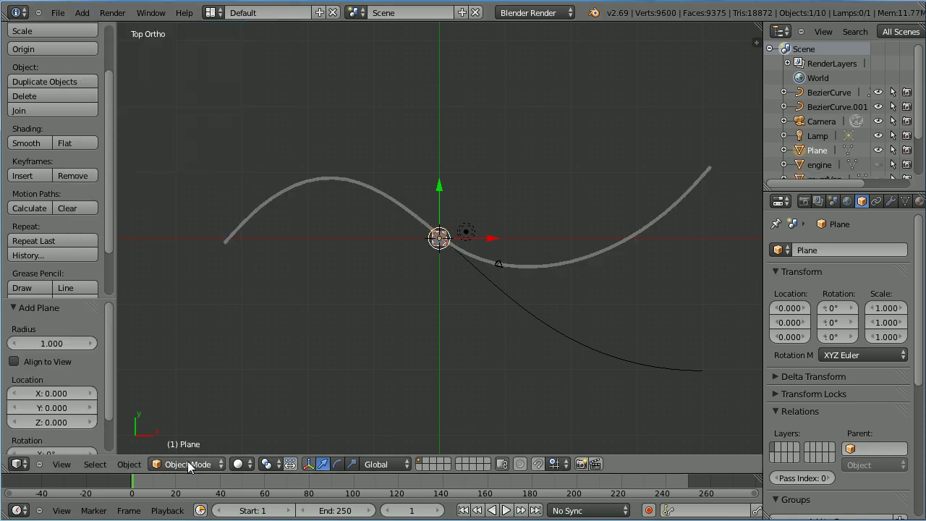
pyautogui.click(188, 461)
pyautogui.click(196, 437)
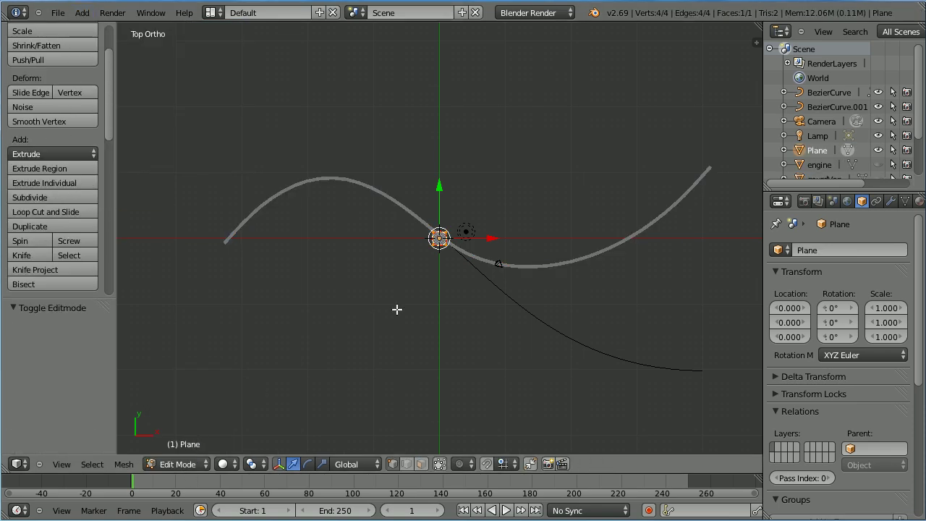
pyautogui.press('s')
pyautogui.write('y.25')
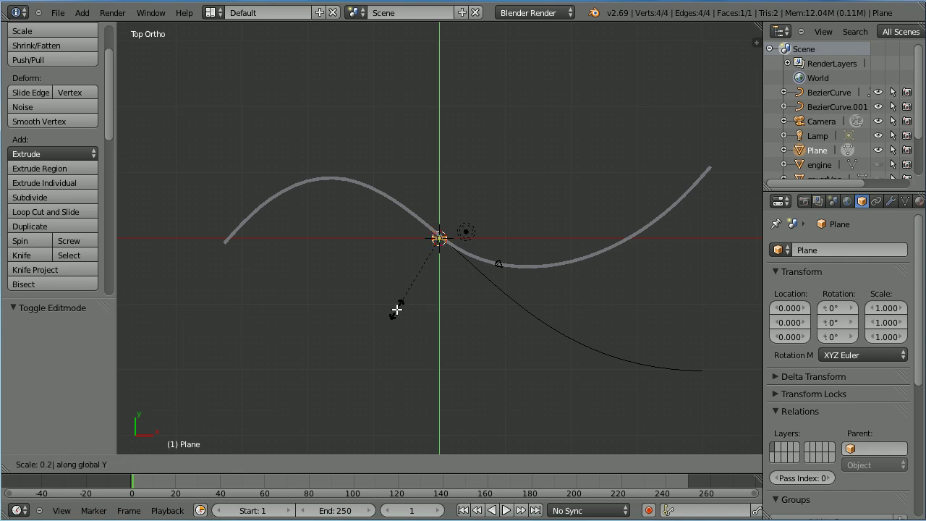
pyautogui.press('Return')
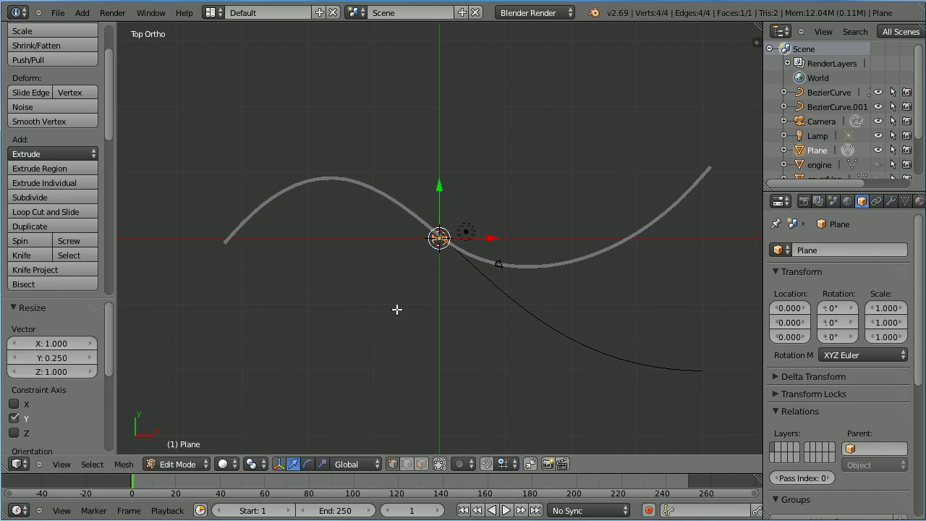
pyautogui.click(179, 464)
pyautogui.click(183, 448)
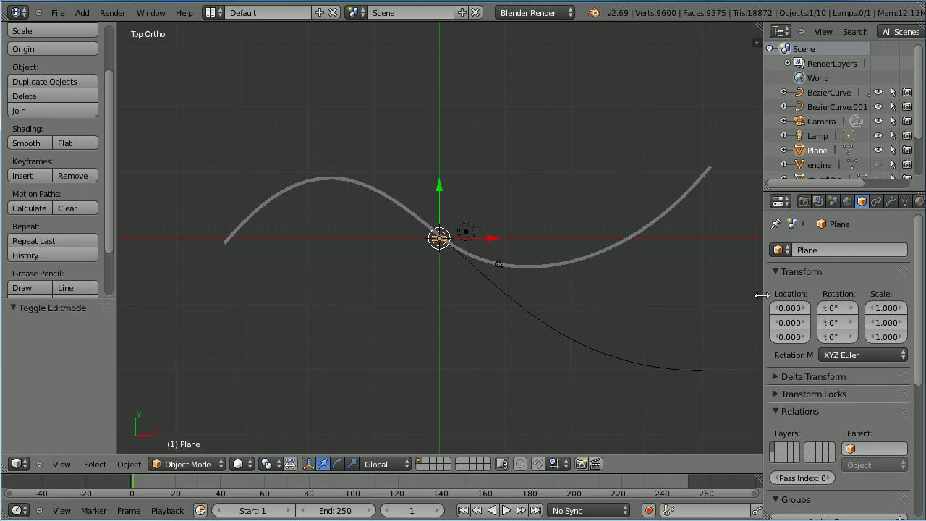
# Add an Array modifier followed by a Curve modifier to the new plane, with BezierCurve.001 as the deforming object
pyautogui.click(890, 202)
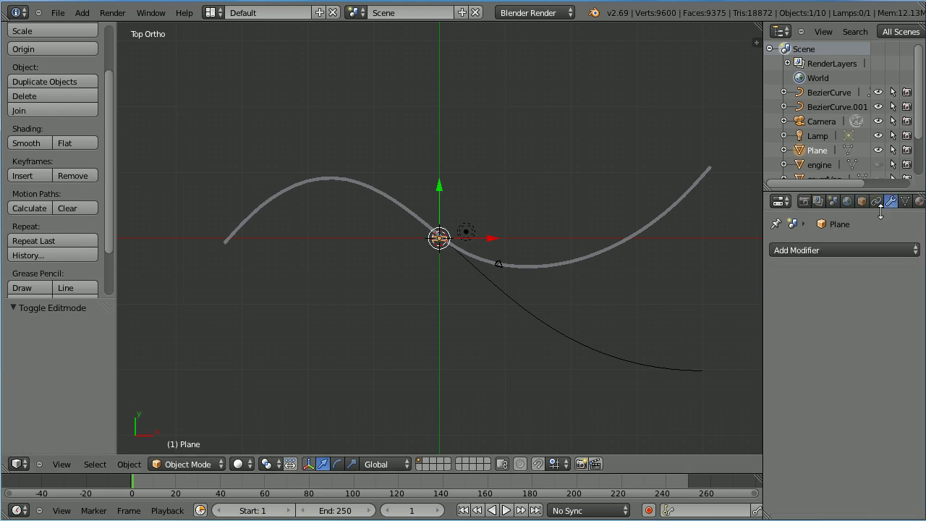
pyautogui.click(836, 248)
pyautogui.click(639, 279)
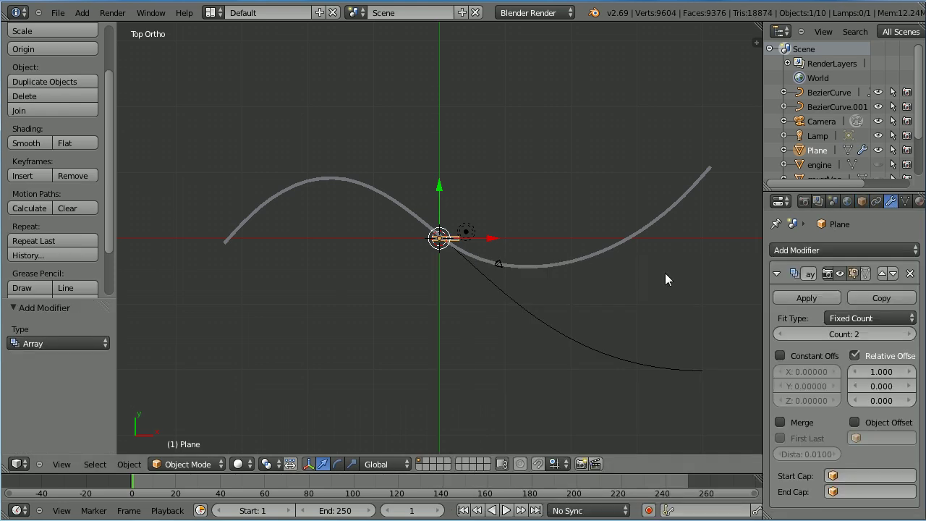
pyautogui.click(829, 250)
pyautogui.click(758, 312)
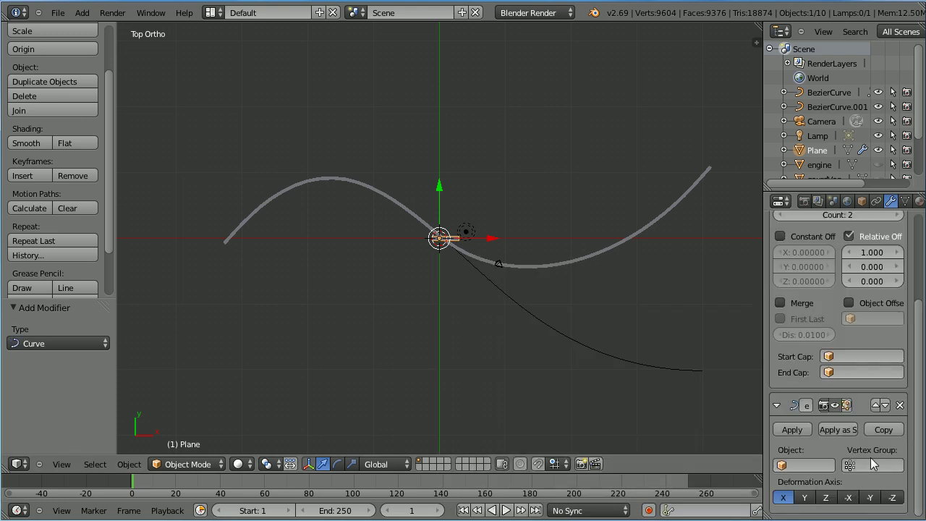
pyautogui.click(806, 466)
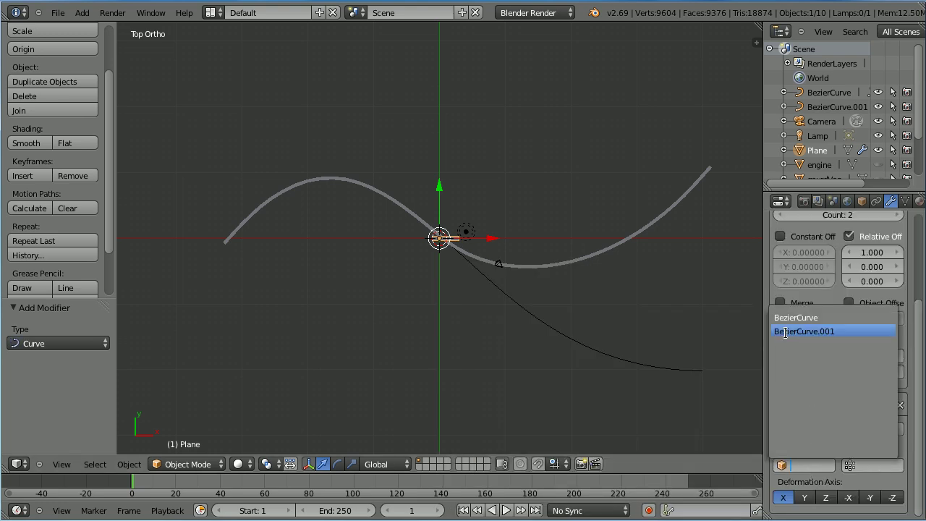
pyautogui.click(853, 330)
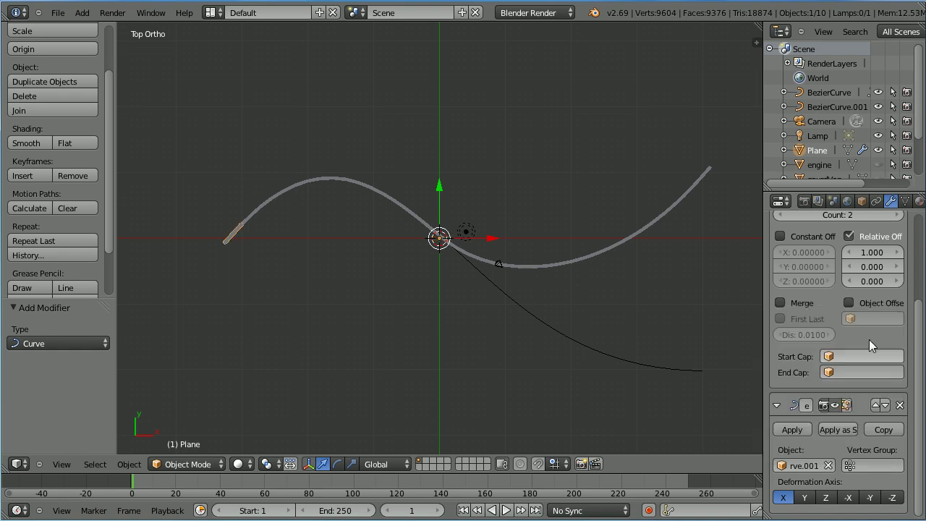
# Enable Merge on the new plane's Array modifier, set its count to 43 and apply it
pyautogui.click(779, 303)
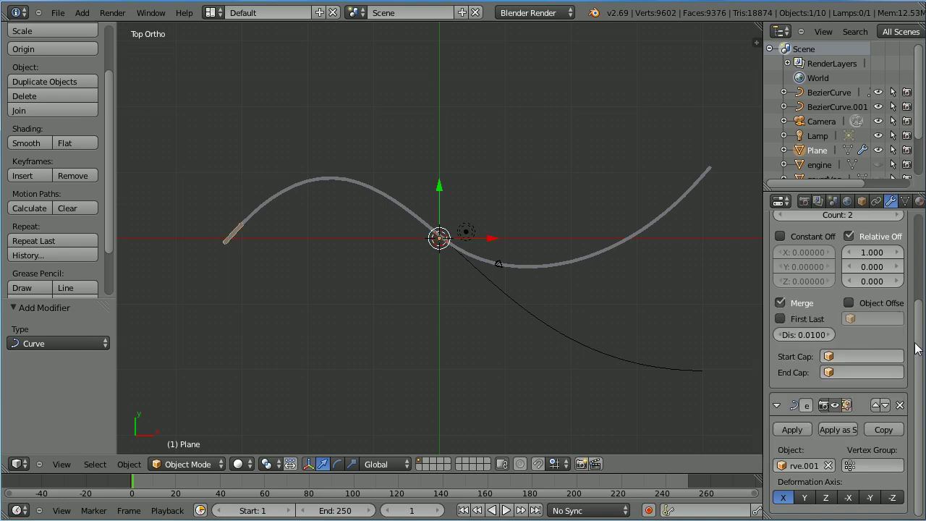
pyautogui.scroll(4, 918, 347)
pyautogui.click(848, 333)
pyautogui.write('43')
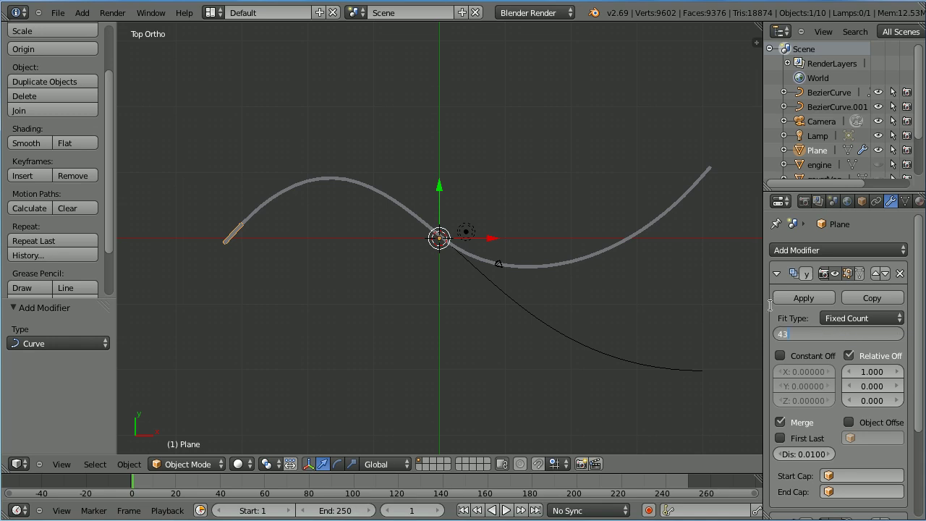
pyautogui.press('Return')
pyautogui.click(794, 298)
# Apply the new plane's Curve modifier and rename the object routeB
pyautogui.click(794, 298)
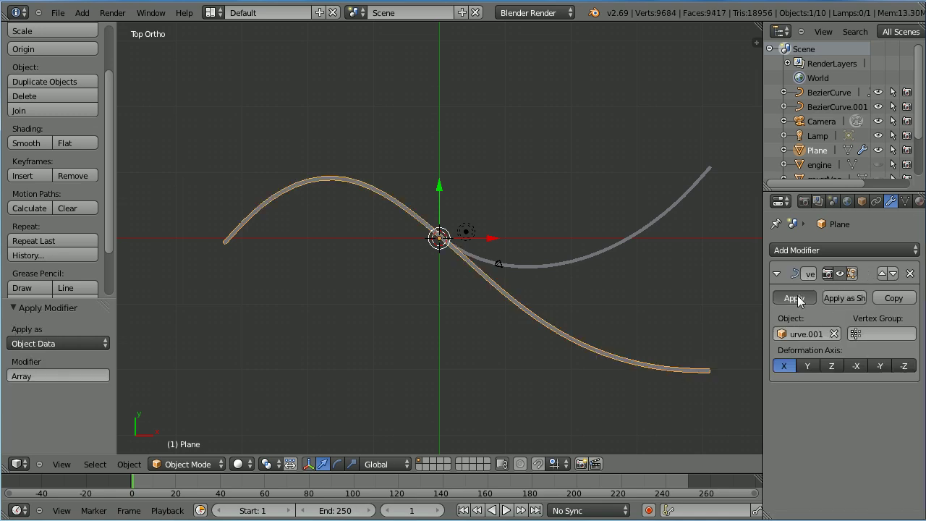
pyautogui.click(862, 201)
pyautogui.click(866, 250)
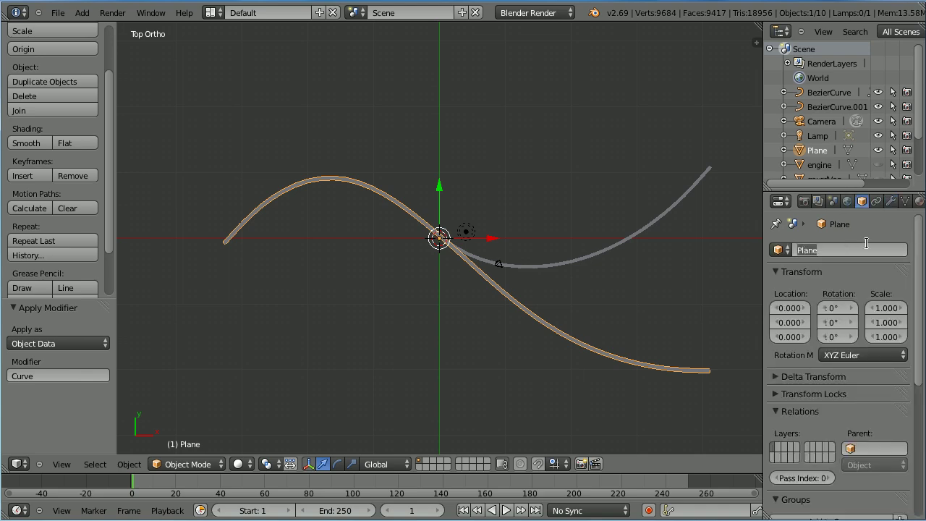
pyautogui.write('routeB')
pyautogui.press('Return')
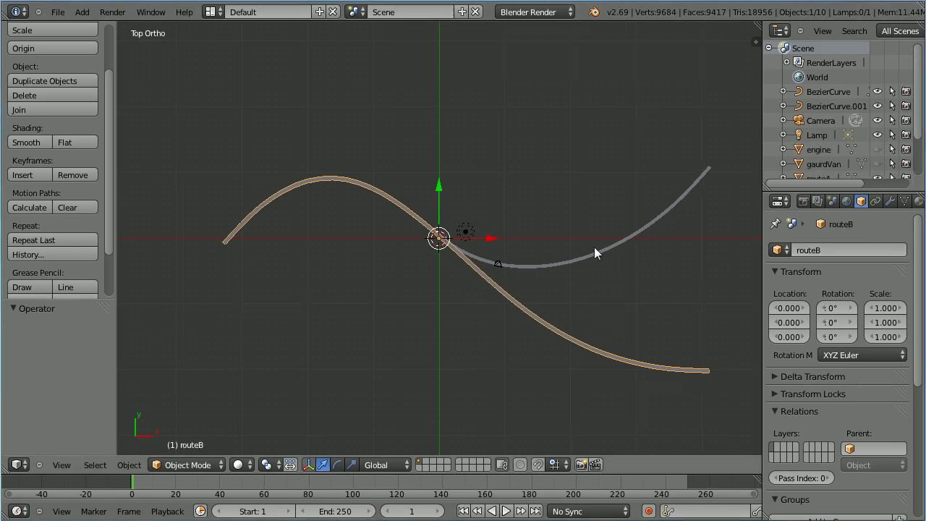
# Switch the engine to Blender Game and set routeB's physics type to Navigation Mesh
pyautogui.moveTo(766, 286); pyautogui.dragTo(714, 298)
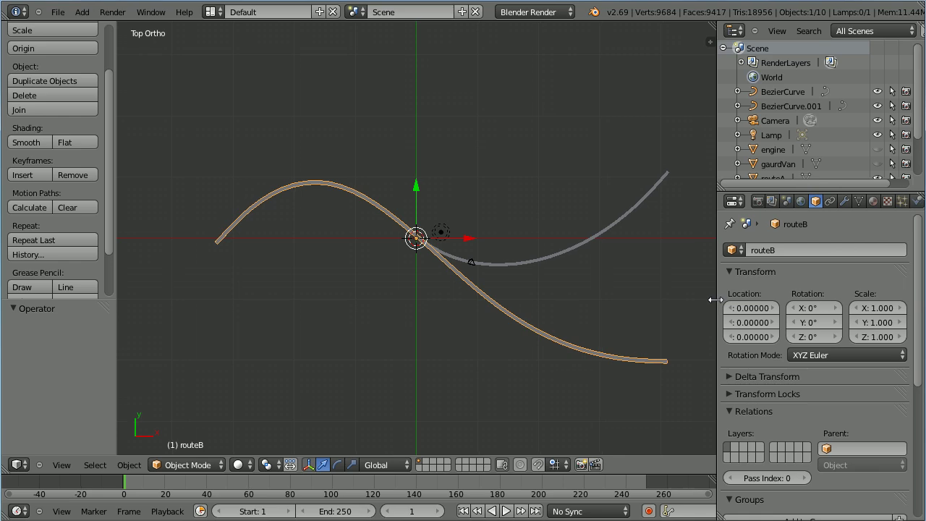
pyautogui.click(919, 201)
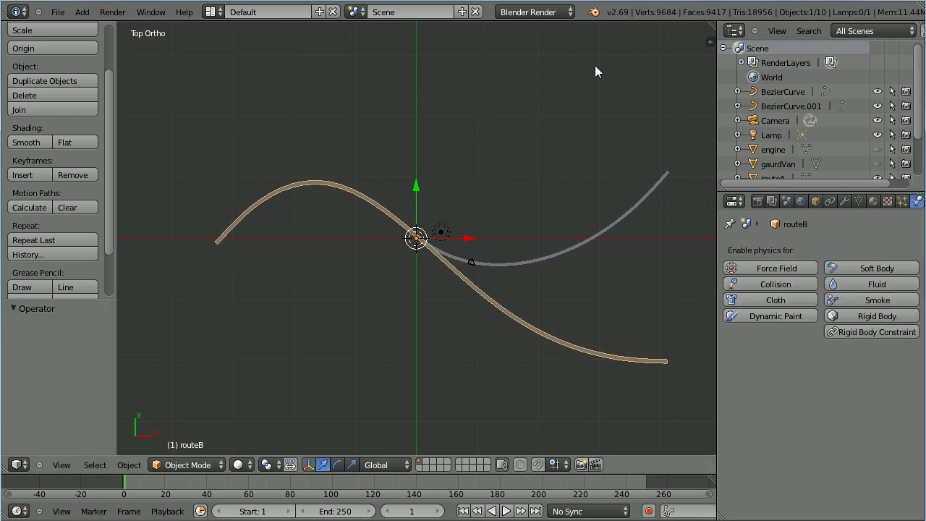
pyautogui.click(551, 13)
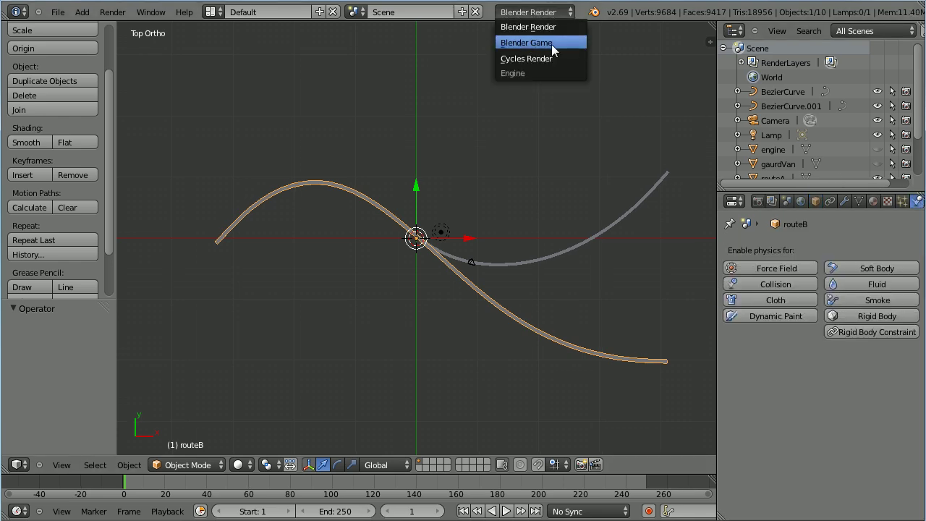
pyautogui.click(552, 44)
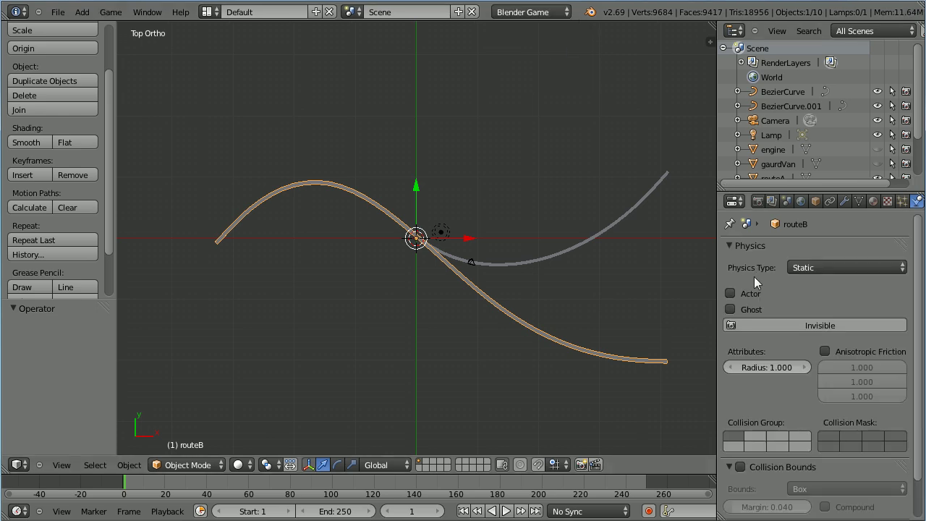
pyautogui.click(837, 267)
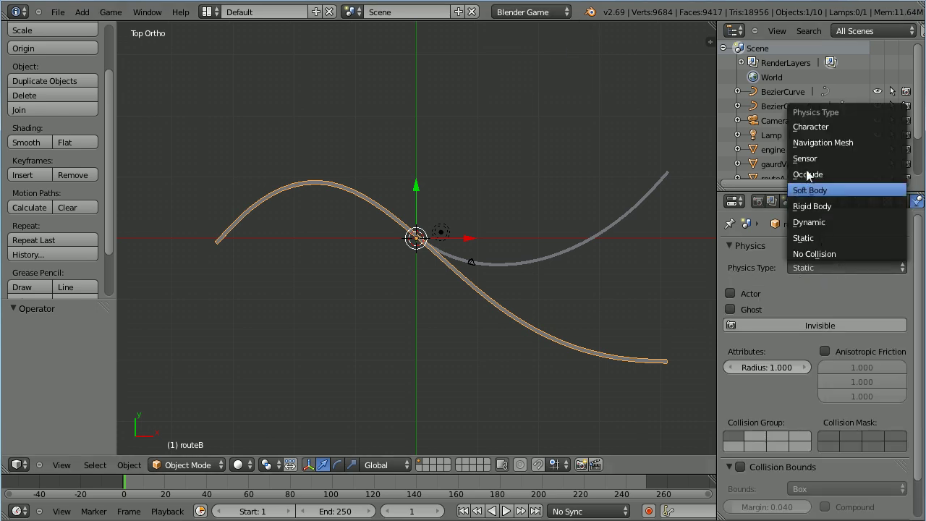
pyautogui.click(869, 142)
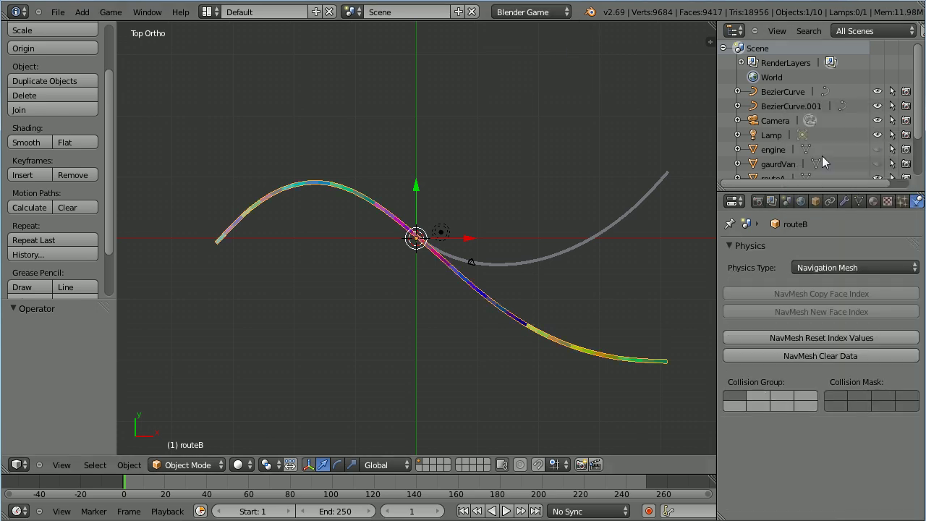
# Select routeA and set its physics type to Navigation Mesh
pyautogui.rightClick(604, 232)
pyautogui.rightClick(604, 232)
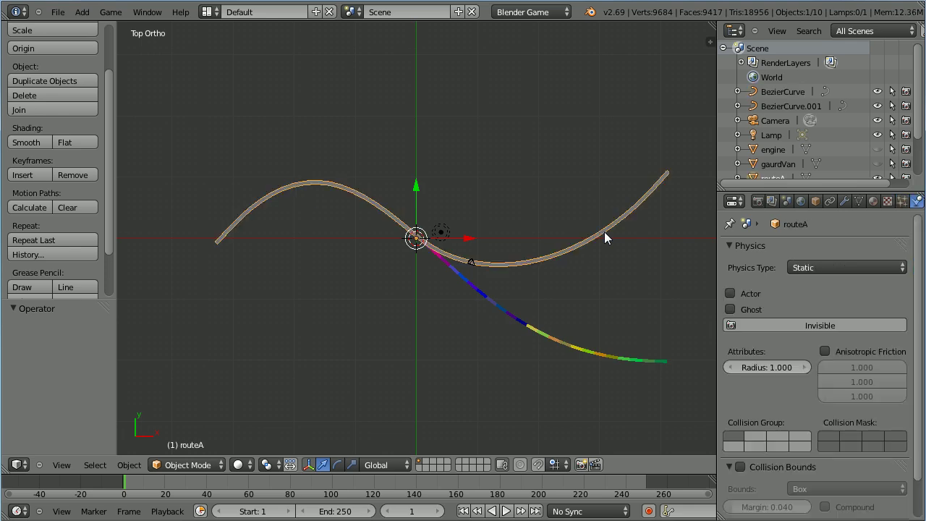
pyautogui.click(826, 268)
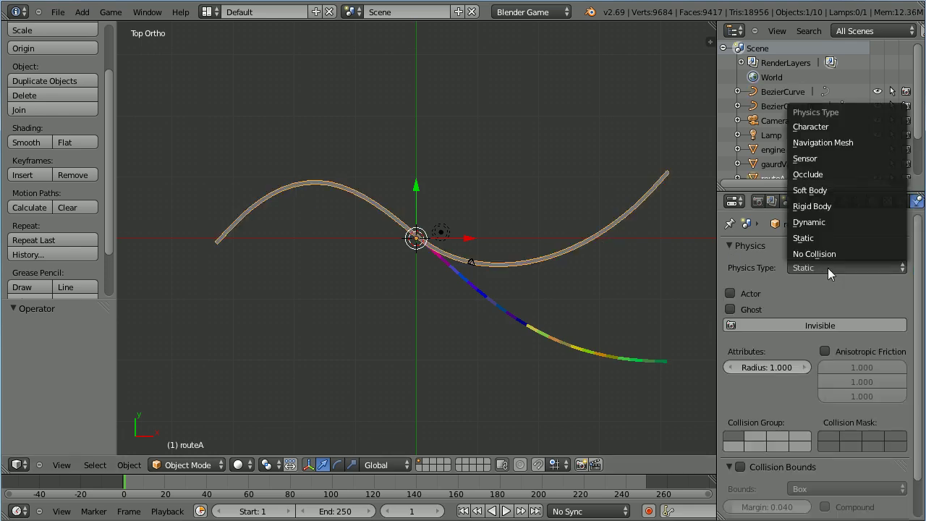
pyautogui.click(869, 143)
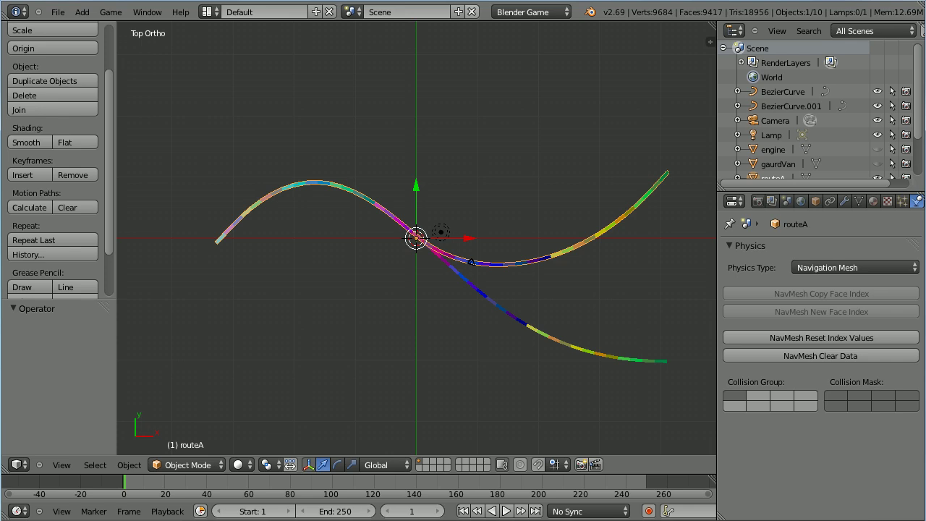
# Add a cube and move it to the far end of routeA, at about X 41.45, Y 11.13
pyautogui.click(87, 12)
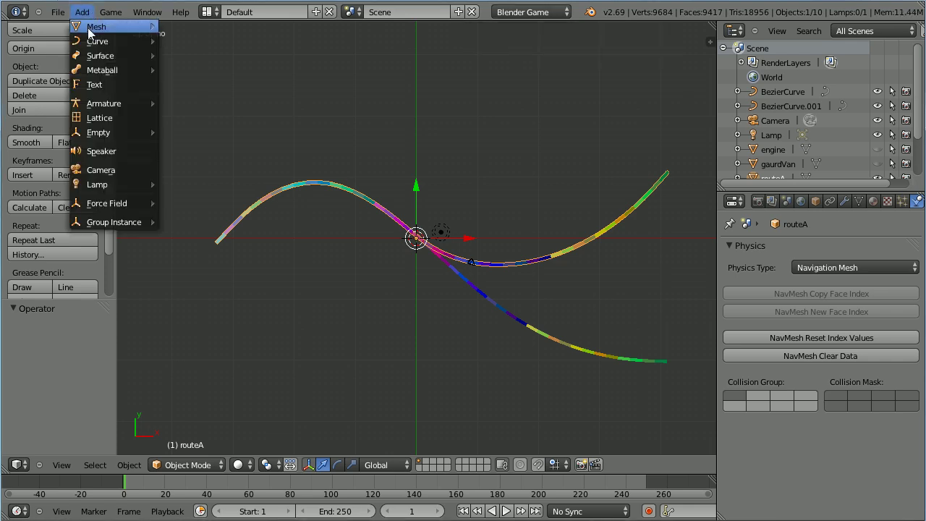
pyautogui.moveTo(94, 27)
pyautogui.click(205, 41)
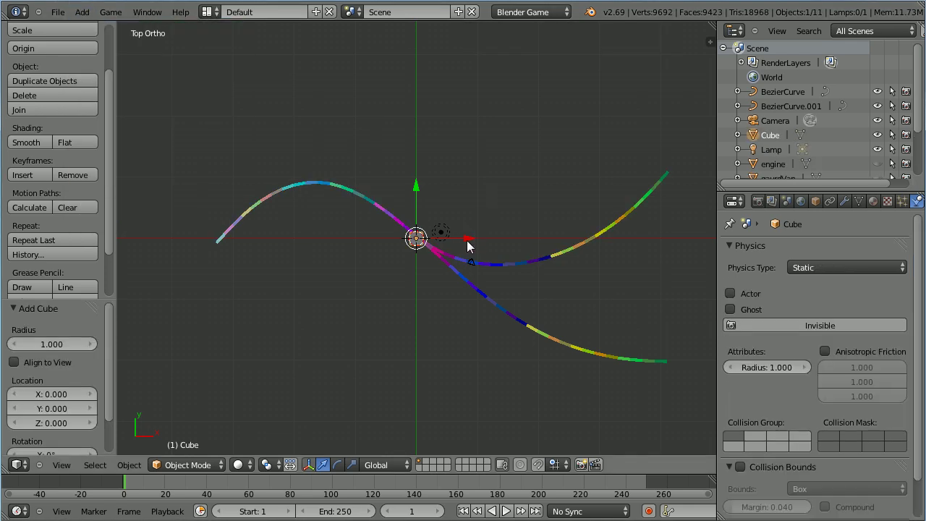
pyautogui.moveTo(462, 238); pyautogui.dragTo(717, 239)
pyautogui.moveTo(669, 185); pyautogui.dragTo(676, 115)
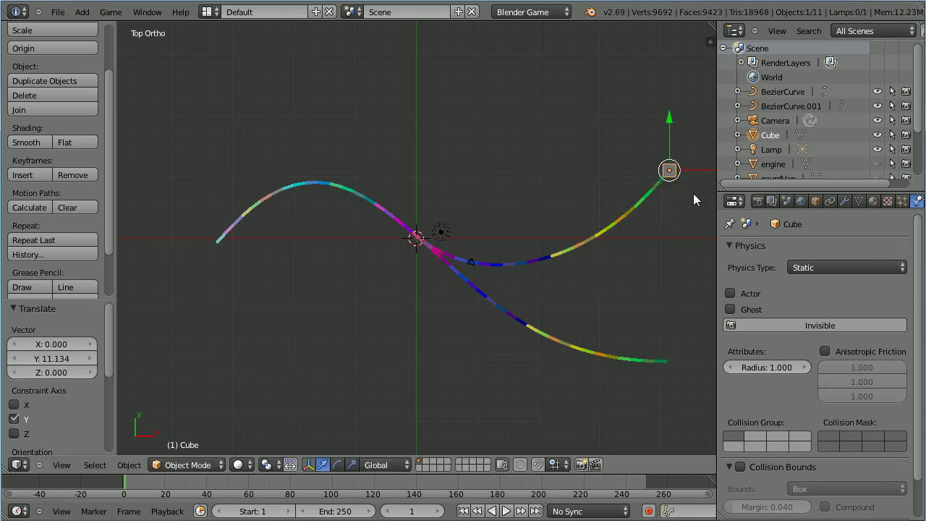
# Rename the cube at the end of routeA as targetA
pyautogui.click(815, 202)
pyautogui.click(772, 250)
pyautogui.write('ta')
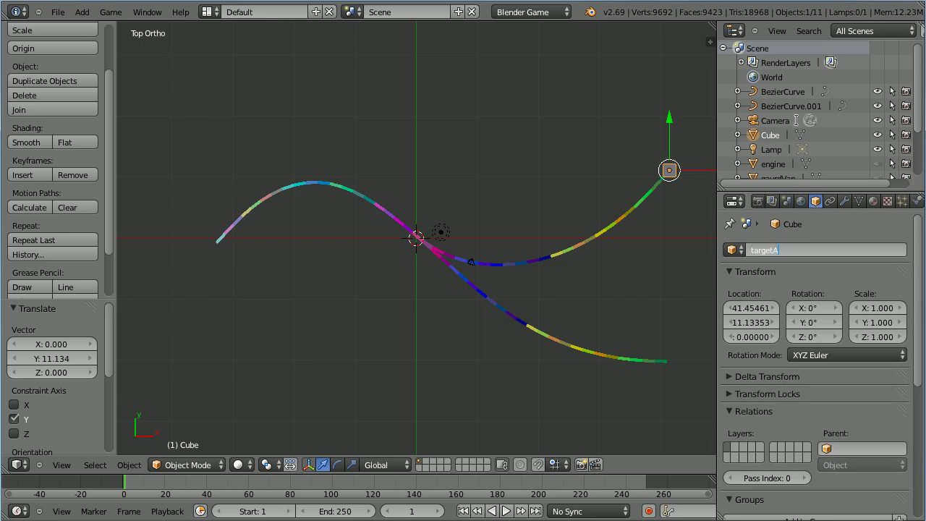
pyautogui.write('rgetA')
pyautogui.press('Return')
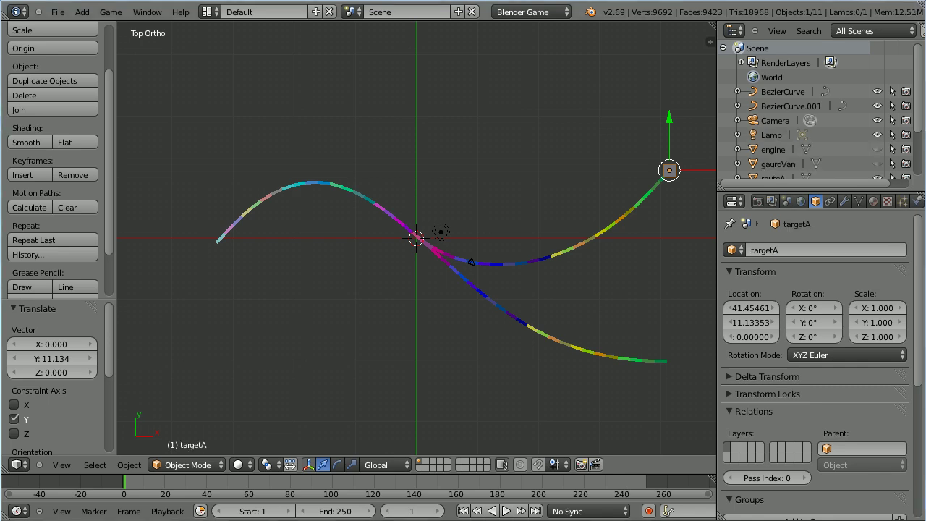
# Add a second cube and move it to the far end of routeB, at about X 40.74, Y -20.02
pyautogui.click(81, 13)
pyautogui.moveTo(134, 29)
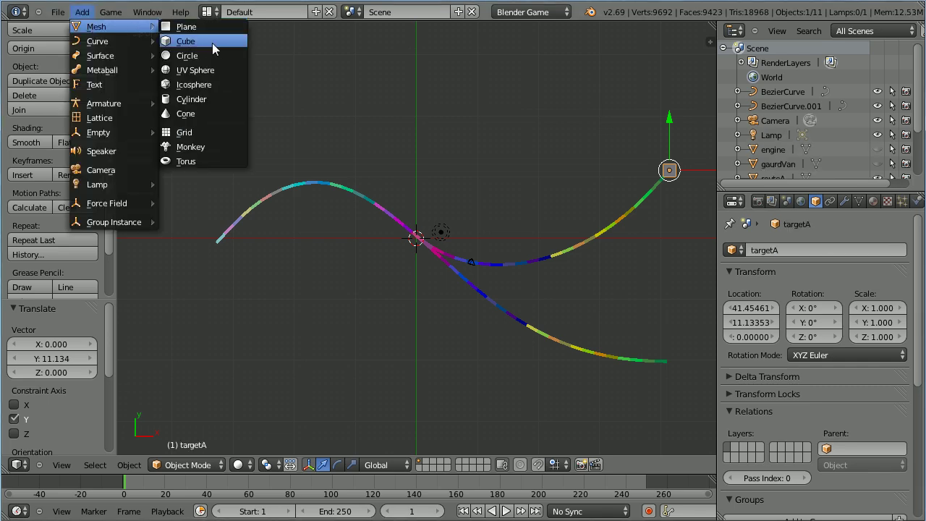
pyautogui.click(185, 41)
pyautogui.moveTo(470, 240); pyautogui.dragTo(717, 257)
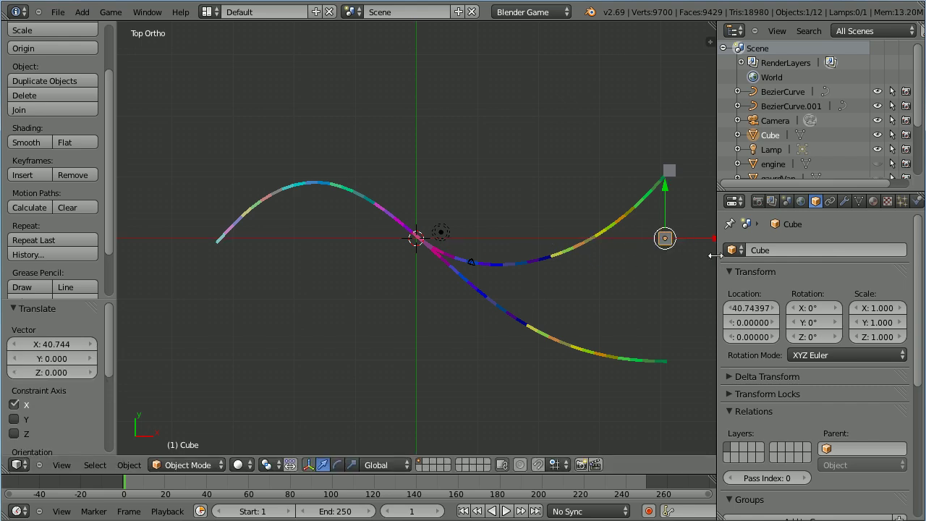
pyautogui.moveTo(667, 189); pyautogui.dragTo(690, 287)
# Rename the cube at the end of routeB as targetB
pyautogui.click(824, 249)
pyautogui.write('targetB')
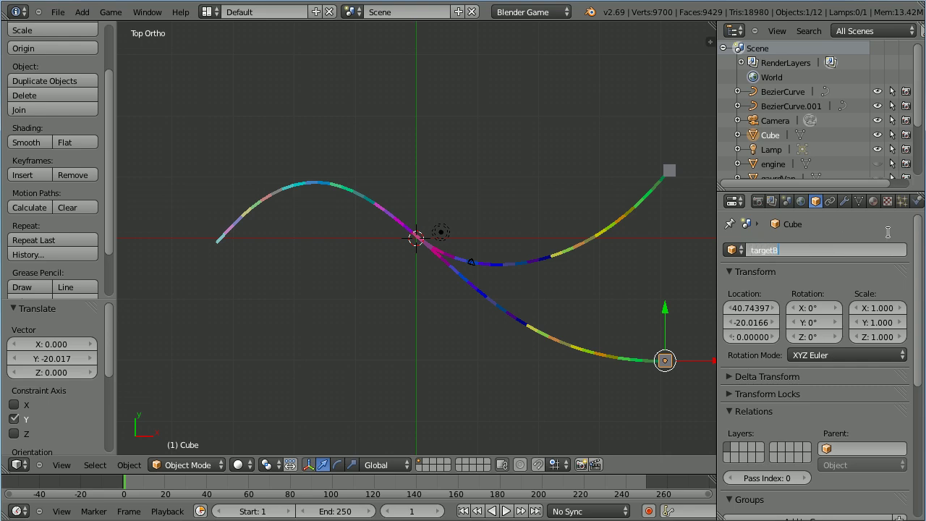
pyautogui.press('Return')
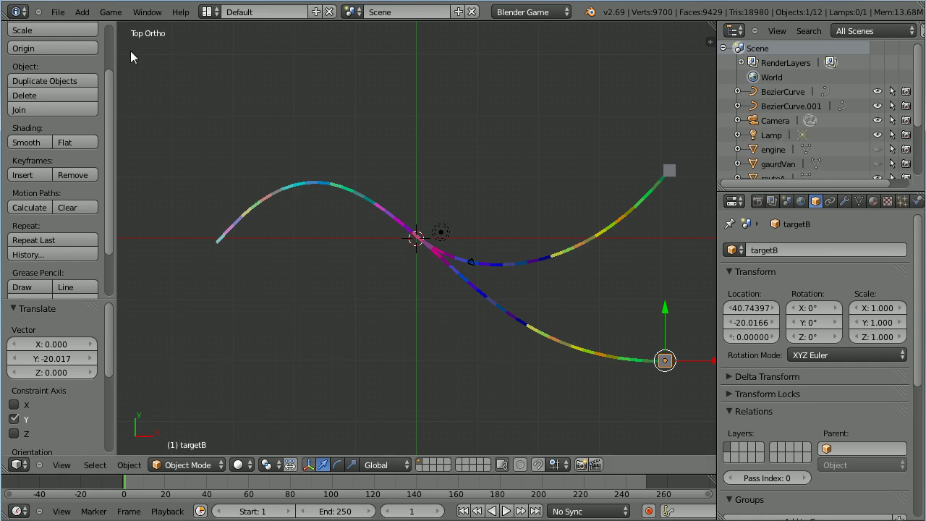
# Add a third cube and move it along X to the shared start of the routes, at about X -31.74
pyautogui.click(82, 12)
pyautogui.moveTo(105, 29)
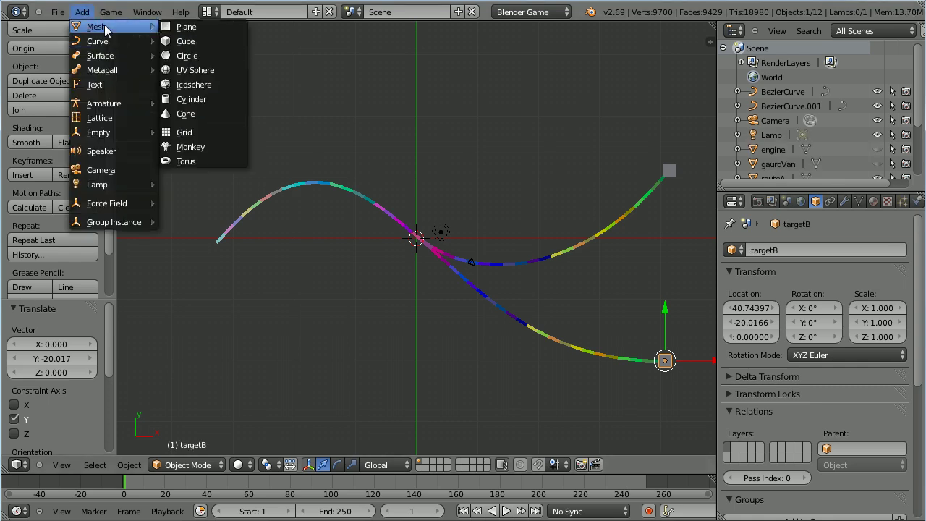
pyautogui.click(209, 43)
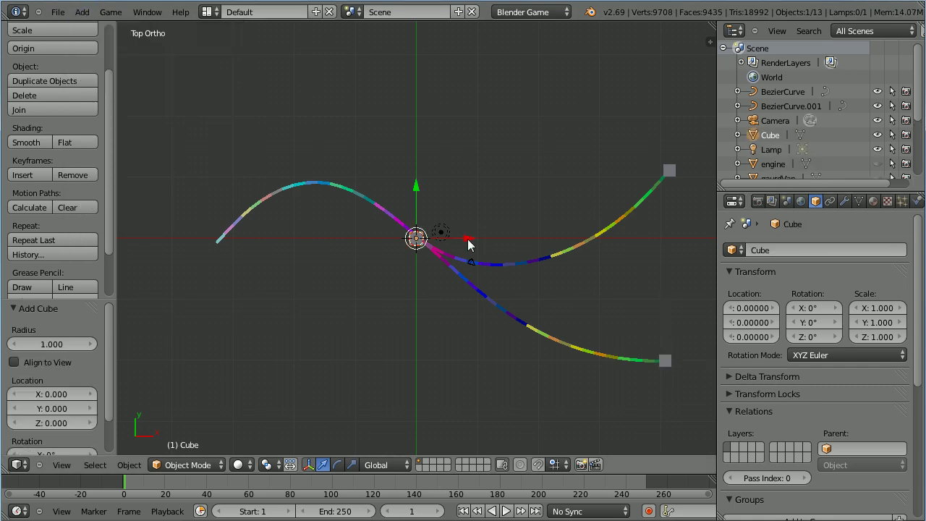
pyautogui.moveTo(471, 241); pyautogui.dragTo(273, 255)
# Rename the cube at the start of the track as targetHome
pyautogui.click(756, 250)
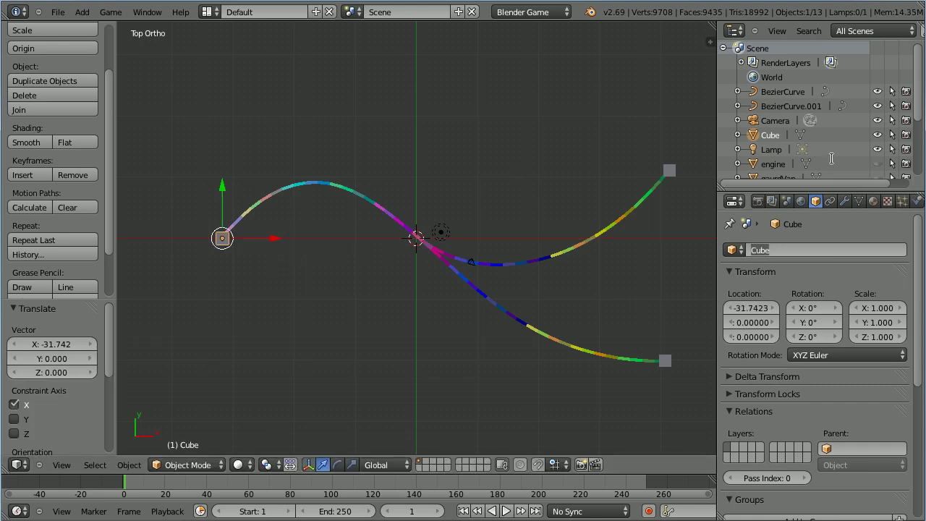
pyautogui.write('targetHome')
pyautogui.press('Return')
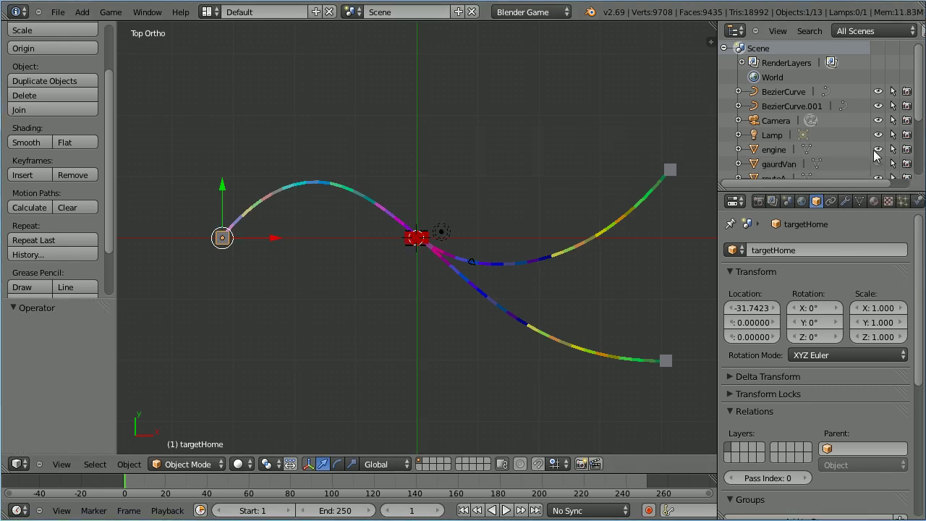
# Select the engine and move it onto the first curve of the track, at about X -18.81, Y 8.64
pyautogui.click(774, 150)
pyautogui.moveTo(467, 241); pyautogui.dragTo(353, 248)
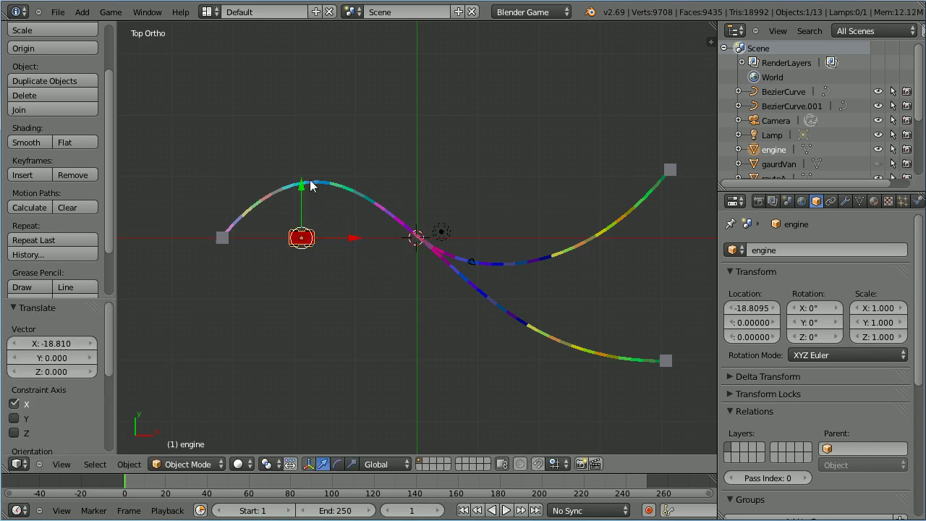
pyautogui.moveTo(304, 193); pyautogui.dragTo(299, 130)
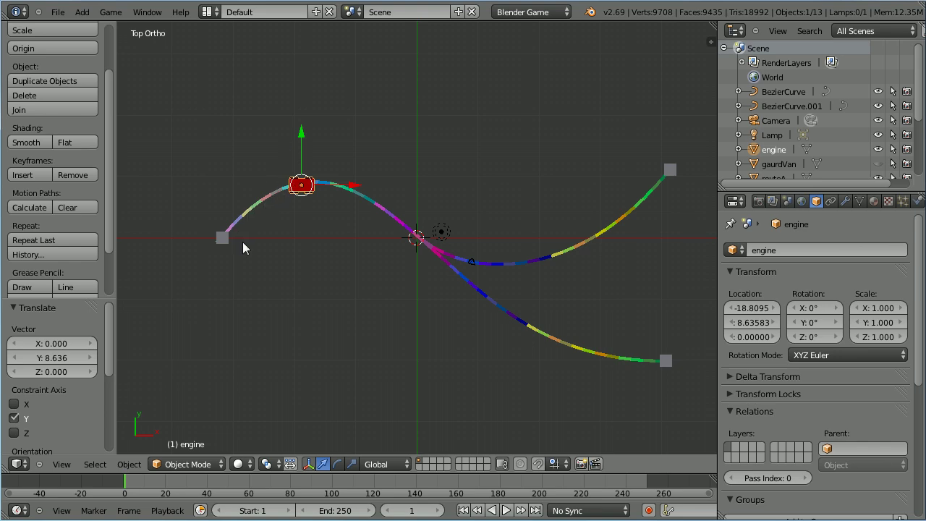
# Using wireframe shading, nudge the engine to about Y 8.92 and rotate it about 8.2° around Z to line up with the track
pyautogui.scroll(4, 301, 301)
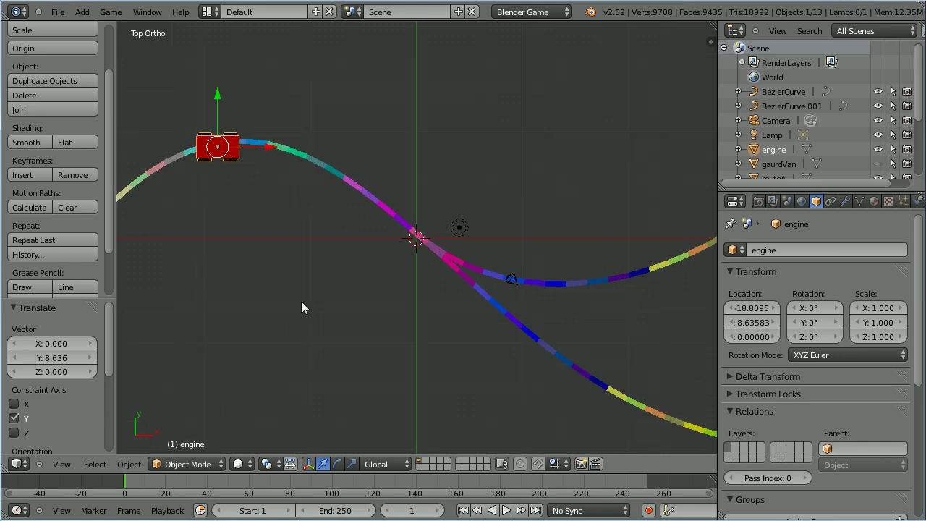
pyautogui.click(243, 466)
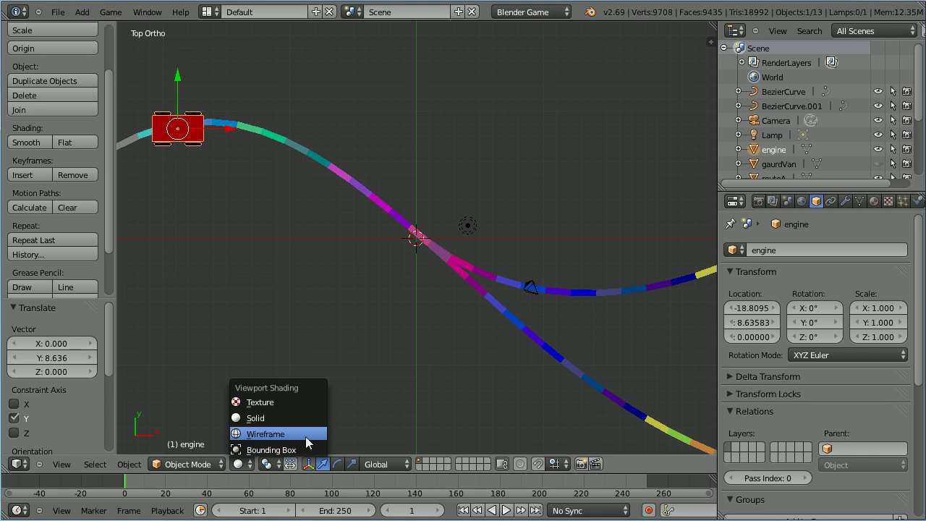
pyautogui.click(305, 436)
pyautogui.moveTo(179, 76); pyautogui.dragTo(179, 71)
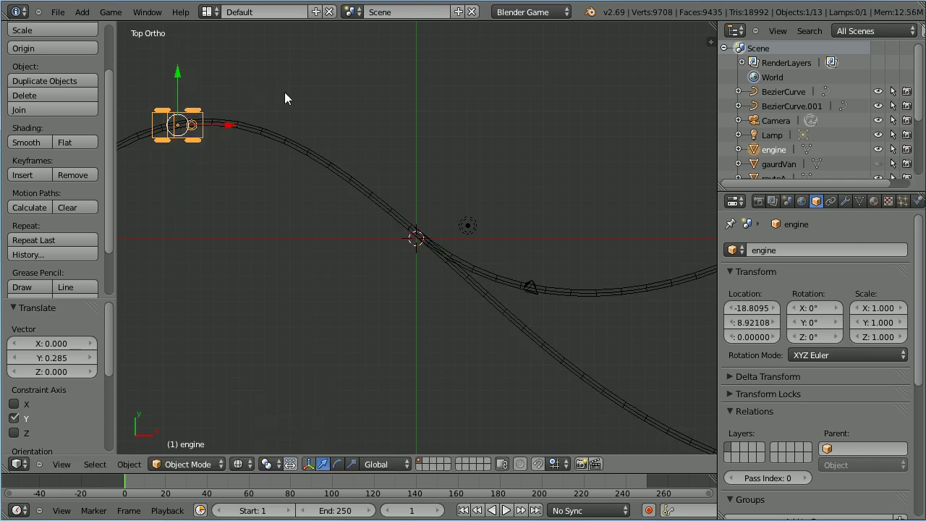
pyautogui.press('r')
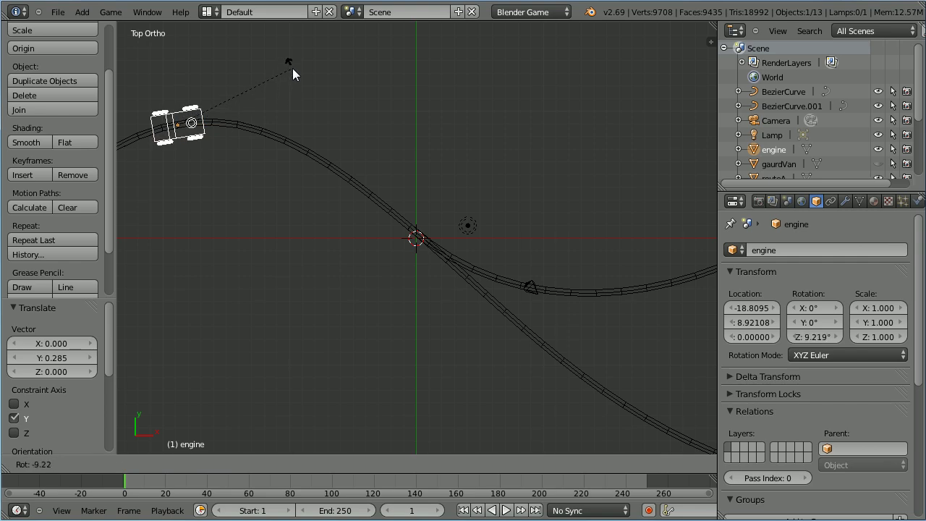
pyautogui.click(293, 70)
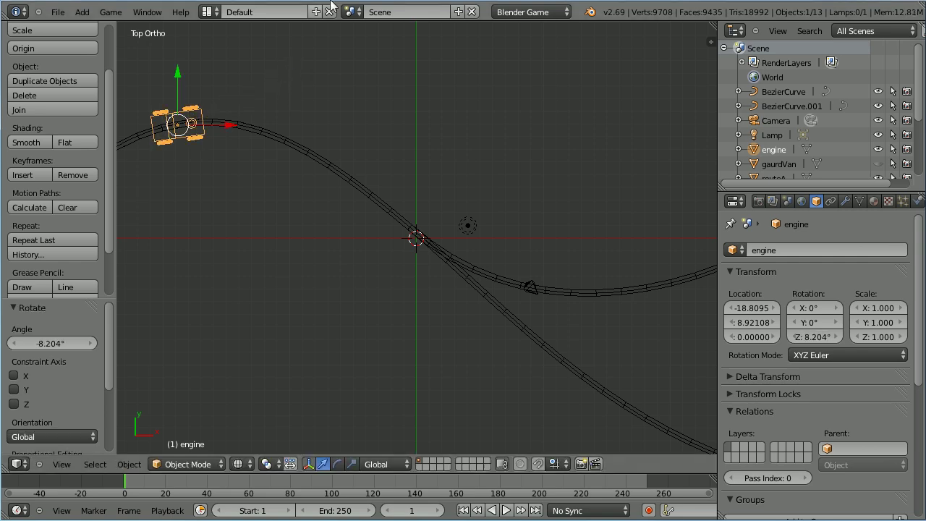
# Switch to the Game Logic screen layout and widen the logic editor to make room for the engine's logic bricks
pyautogui.click(207, 12)
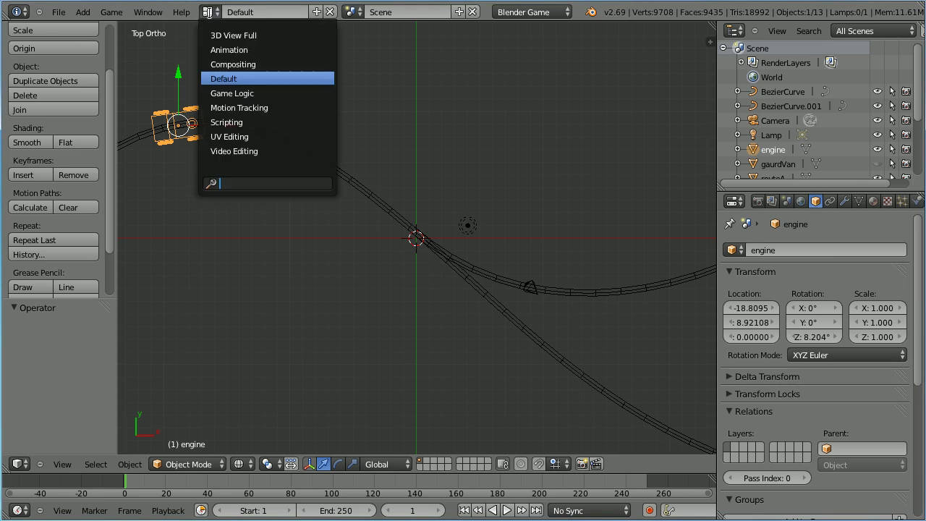
pyautogui.click(298, 92)
pyautogui.moveTo(160, 372); pyautogui.dragTo(6, 402)
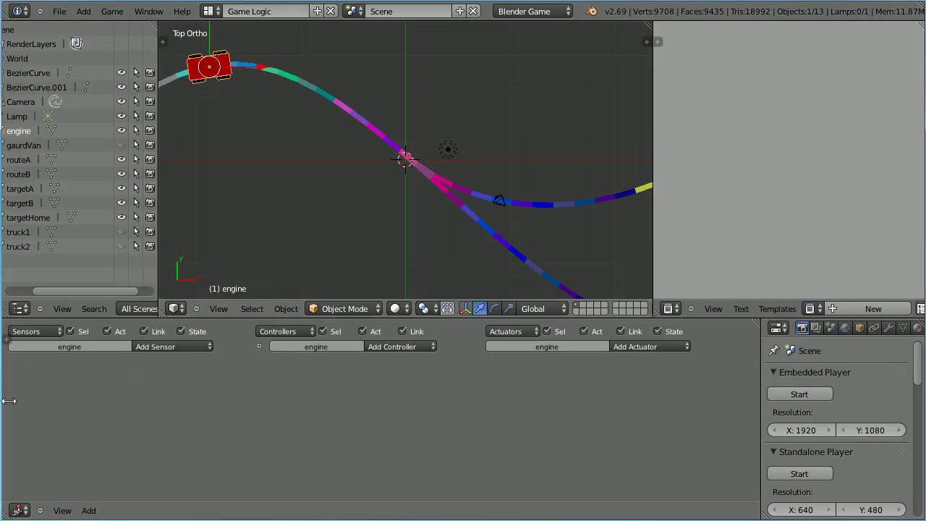
# Add a Keyboard sensor to the engine that responds to the Right Arrow key
pyautogui.click(157, 346)
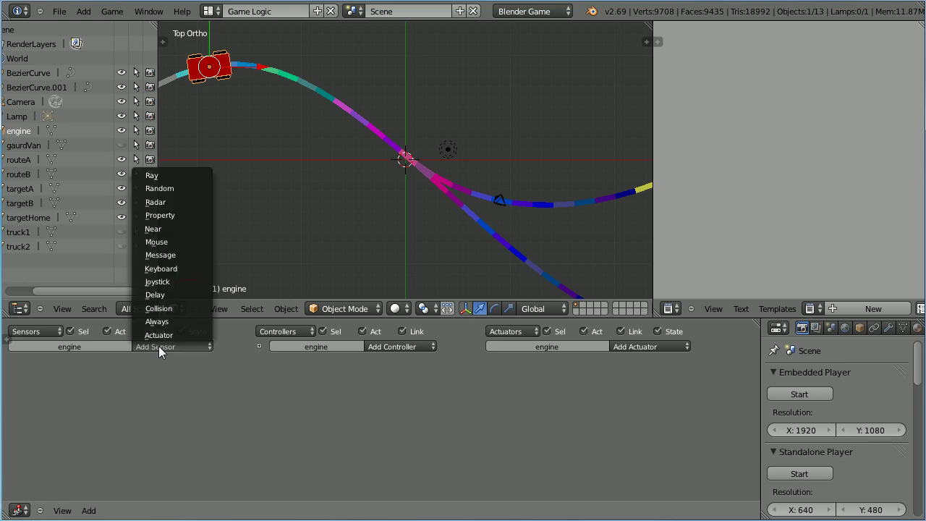
pyautogui.click(190, 269)
pyautogui.click(113, 412)
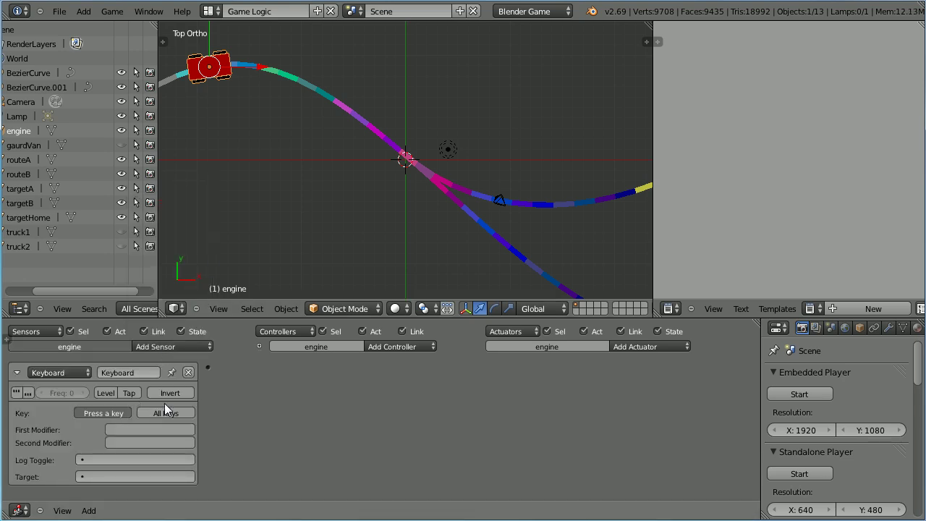
pyautogui.press('Right')
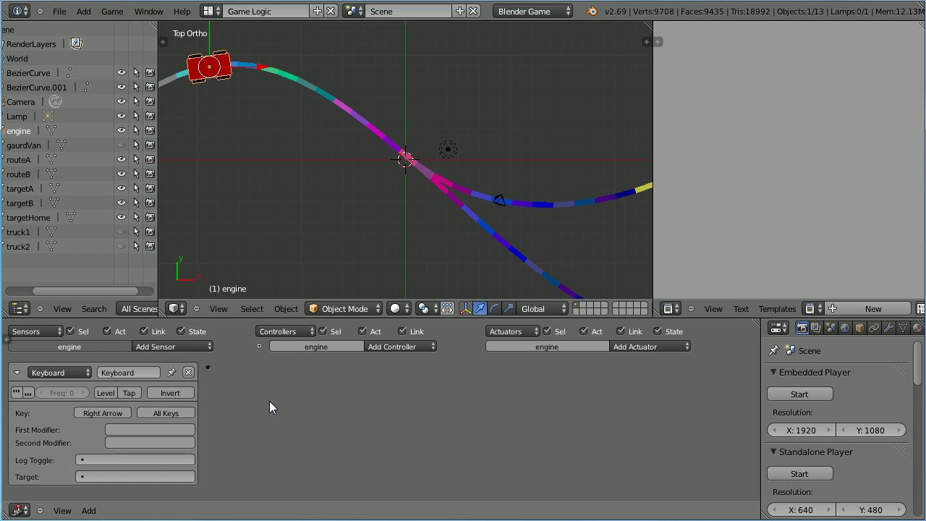
# Add an And controller and a Steering actuator to the engine, and link the Keyboard sensor through the controller to the actuator
pyautogui.click(419, 346)
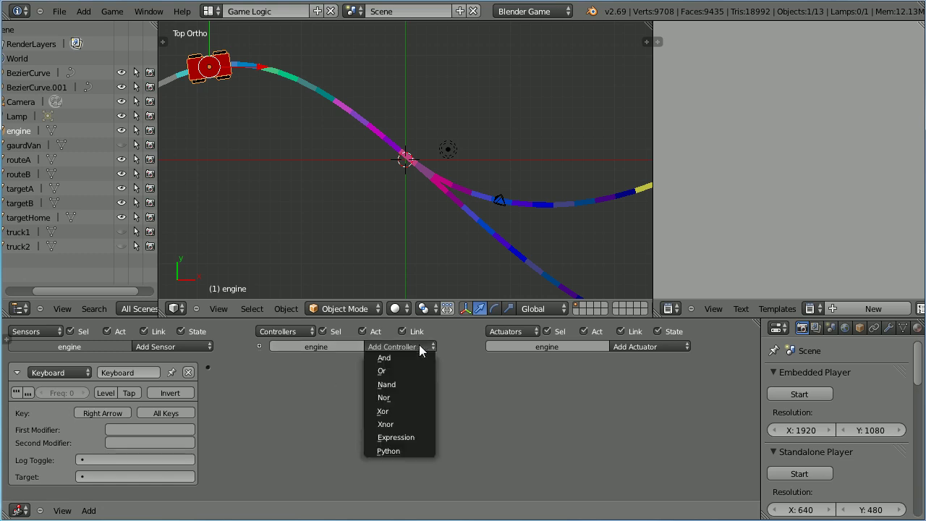
pyautogui.click(408, 356)
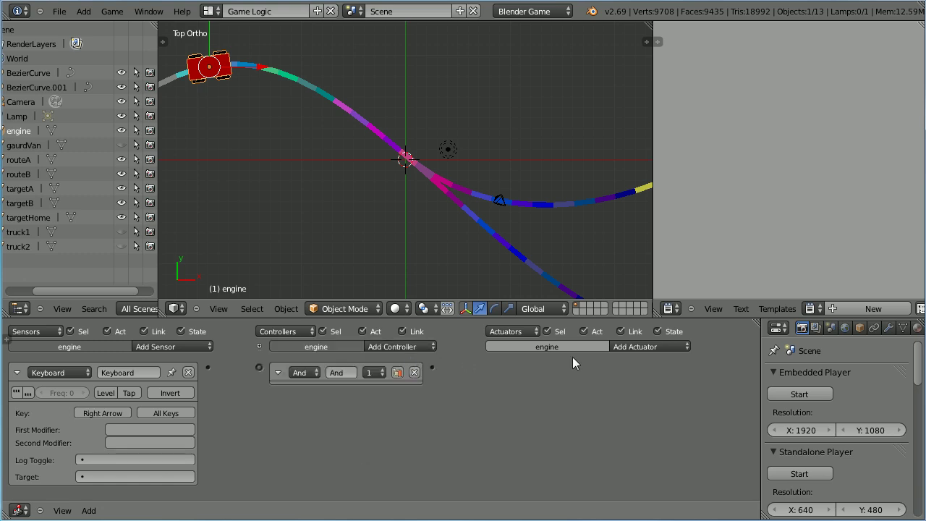
pyautogui.click(637, 349)
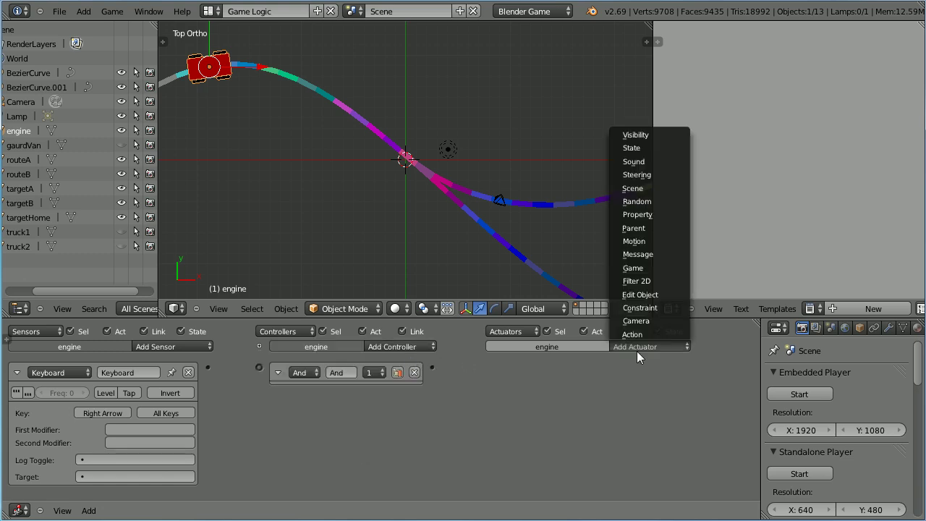
pyautogui.click(673, 176)
pyautogui.moveTo(207, 367); pyautogui.dragTo(259, 367)
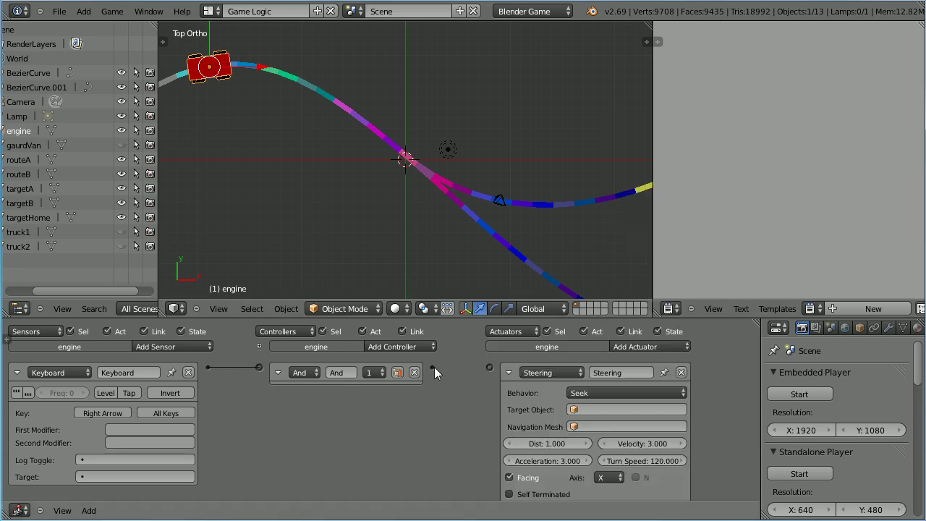
pyautogui.moveTo(489, 367); pyautogui.dragTo(497, 366)
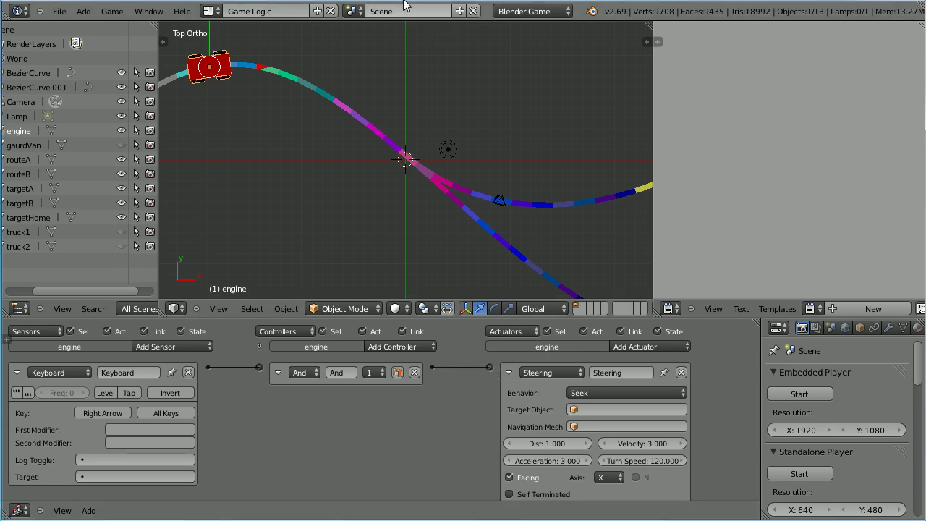
# Set the Steering actuator's behavior to Path following, with targetA as target object and routeA as navigation mesh
pyautogui.click(610, 393)
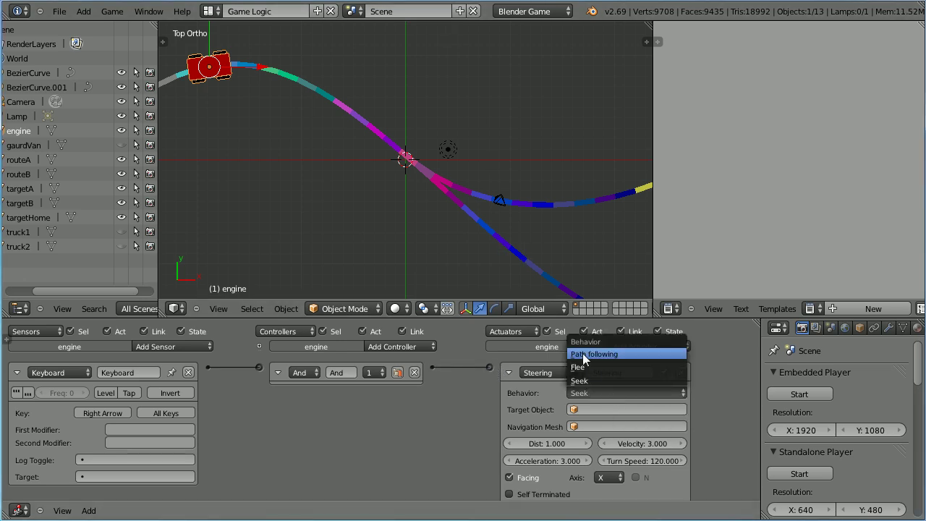
pyautogui.click(627, 354)
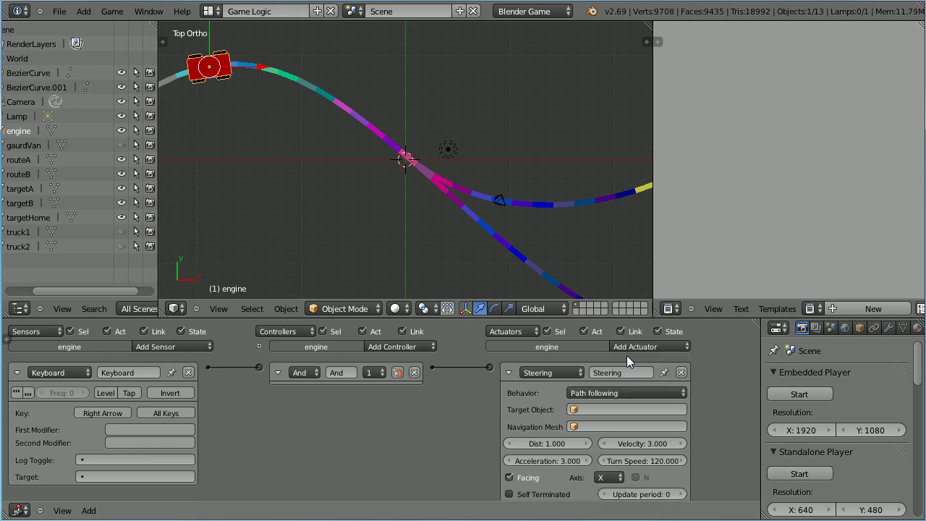
pyautogui.click(593, 410)
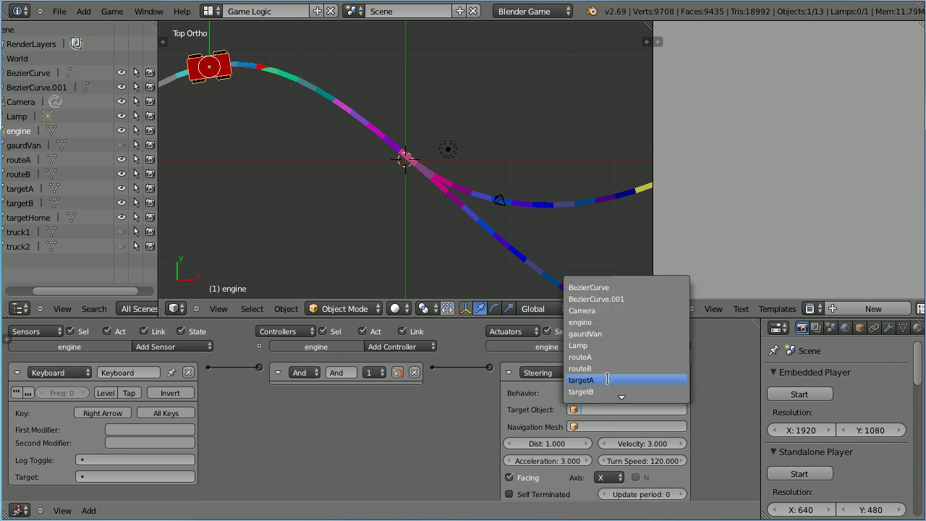
pyautogui.click(607, 379)
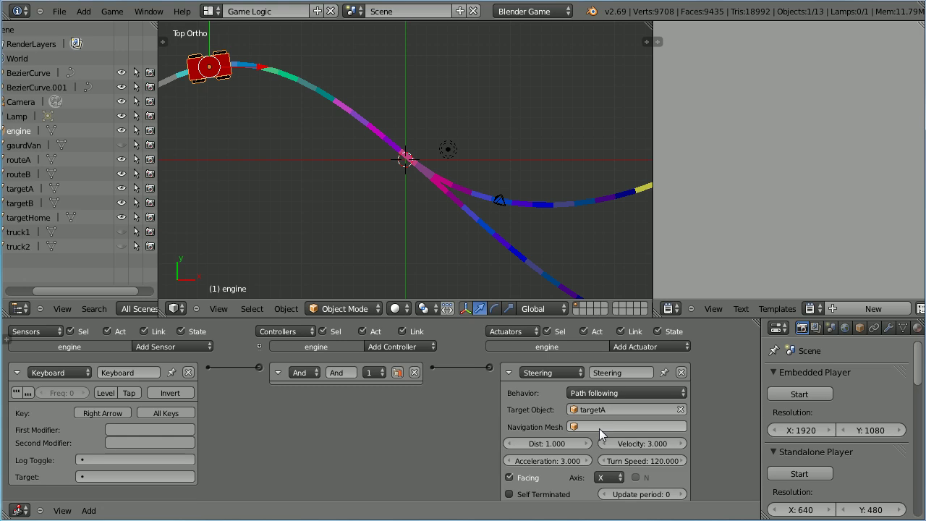
pyautogui.click(599, 427)
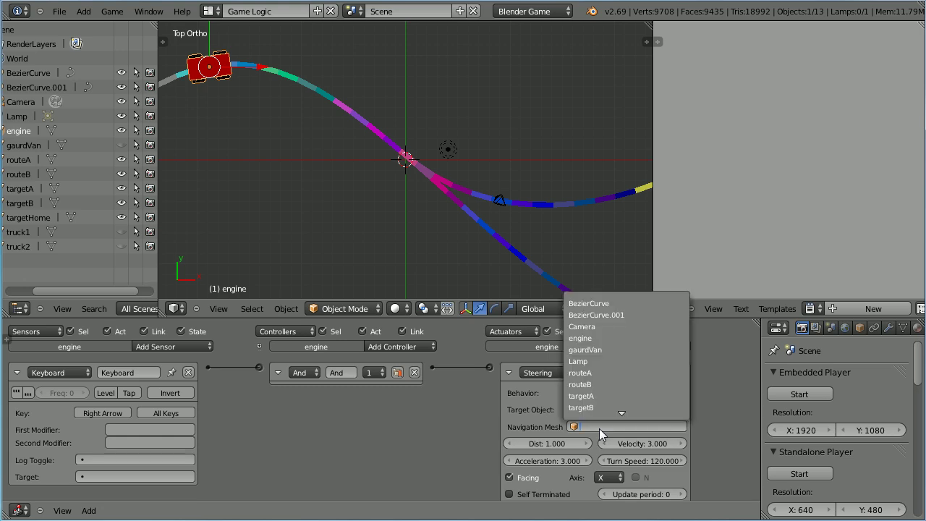
pyautogui.click(617, 374)
# Set the Steering actuator's distance to 0 and enable Visualize
pyautogui.click(559, 442)
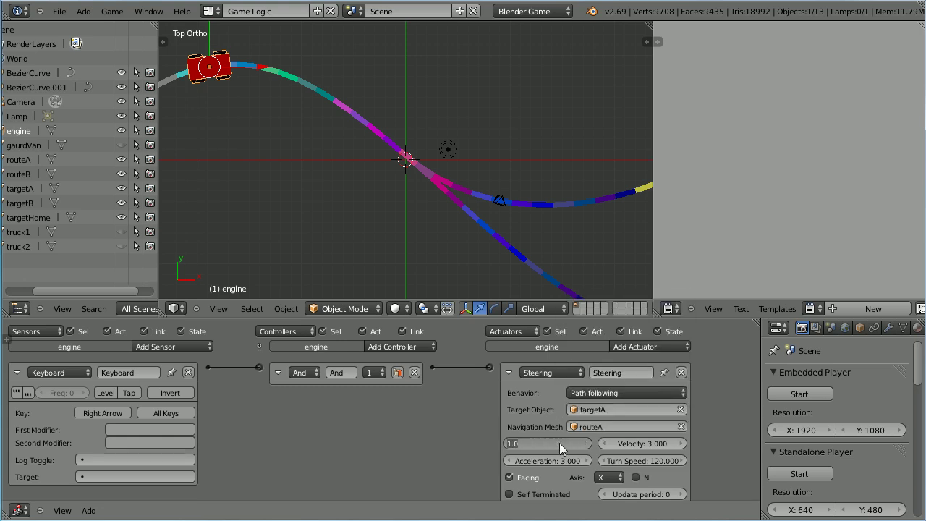
pyautogui.write('0')
pyautogui.press('Return')
pyautogui.scroll(-2, 722, 440)
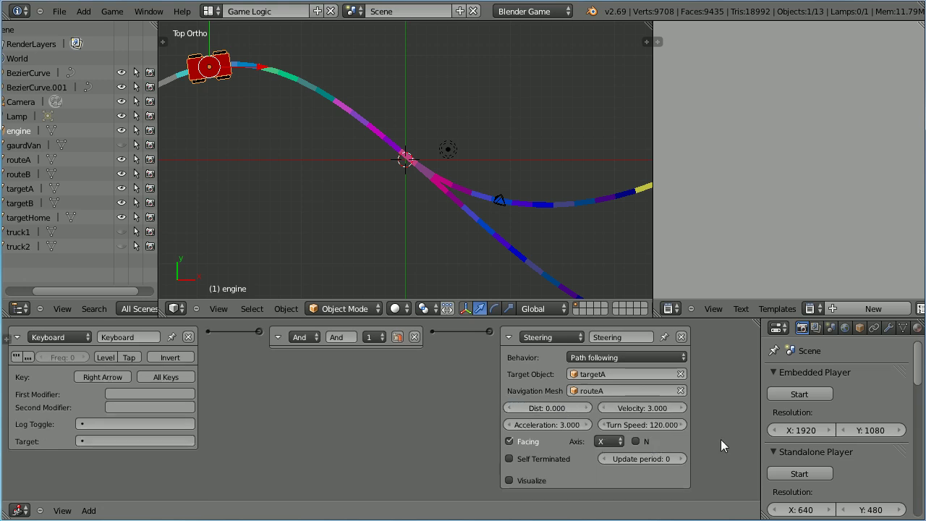
pyautogui.click(510, 481)
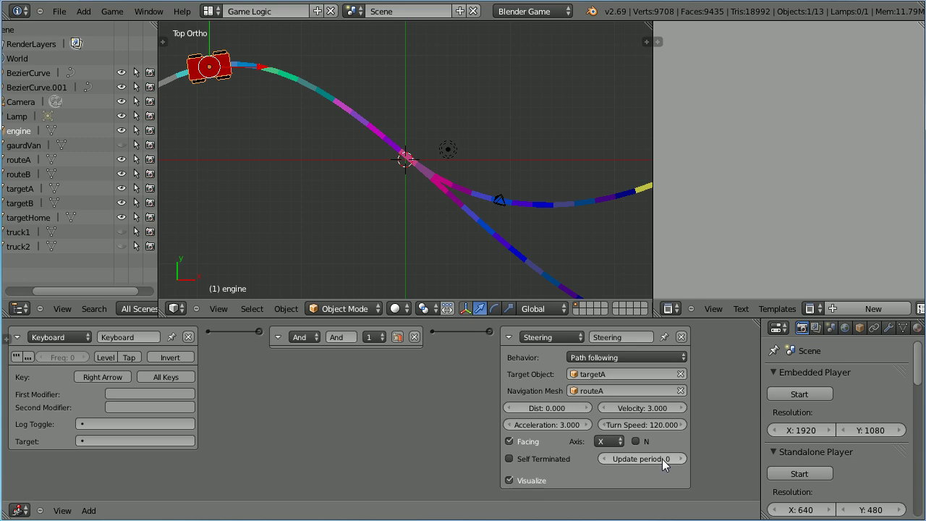
# Test the engine's path following along routeA in the embedded player and stop the game
pyautogui.click(800, 396)
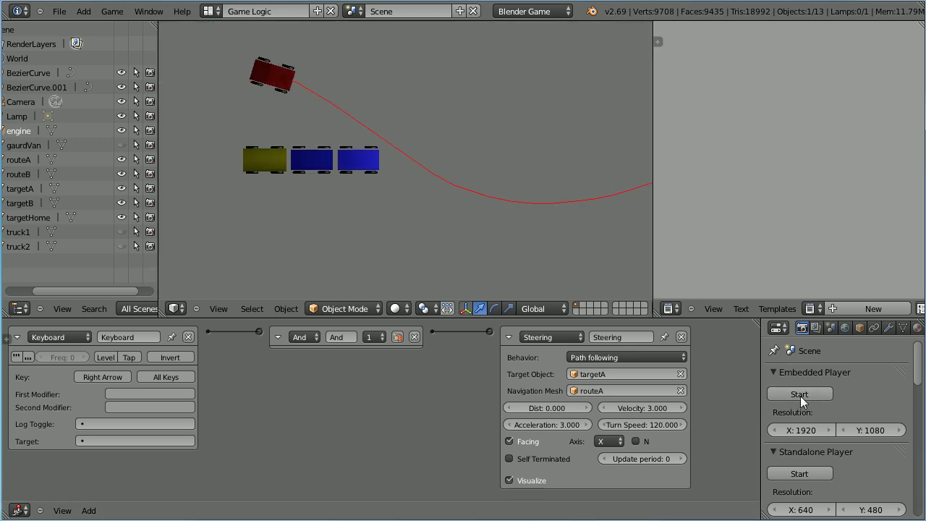
pyautogui.press('Escape')
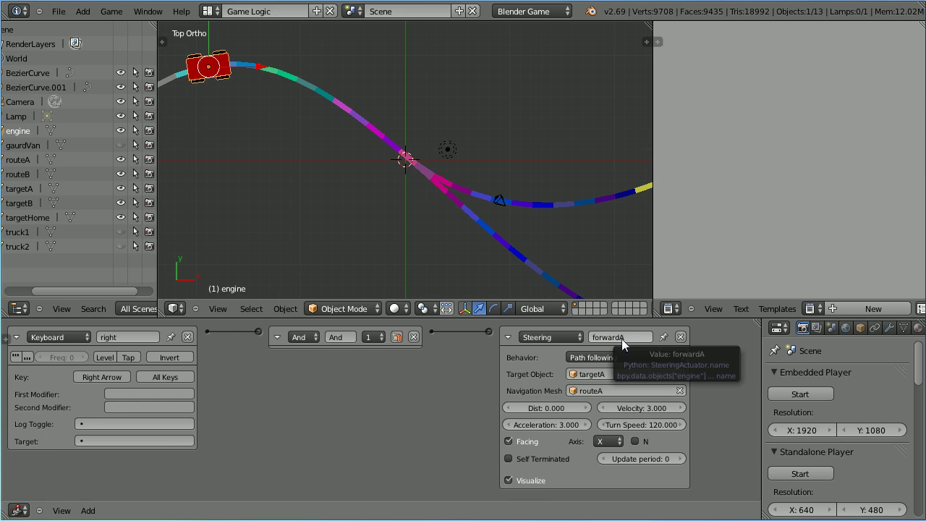
# Collapse the engine's right sensor, And controller and forwardA actuator bricks
pyautogui.click(17, 337)
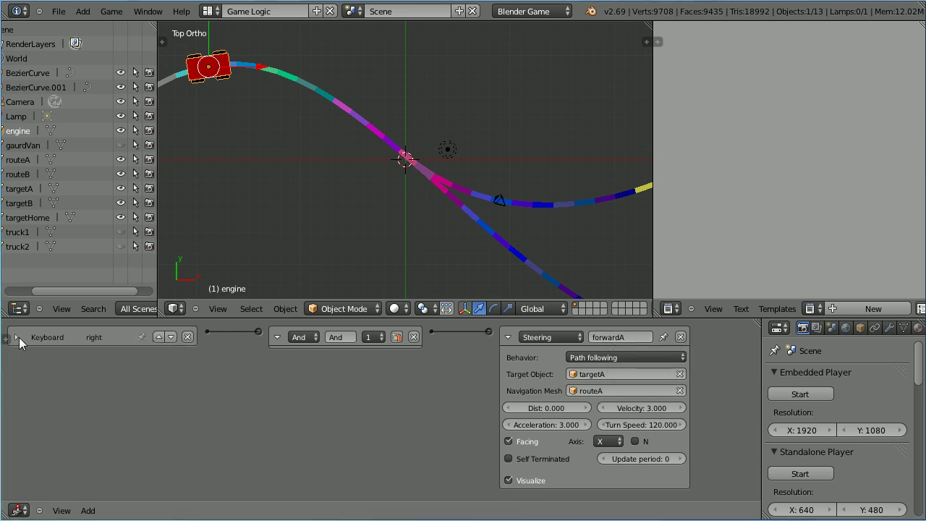
pyautogui.click(277, 337)
pyautogui.click(508, 337)
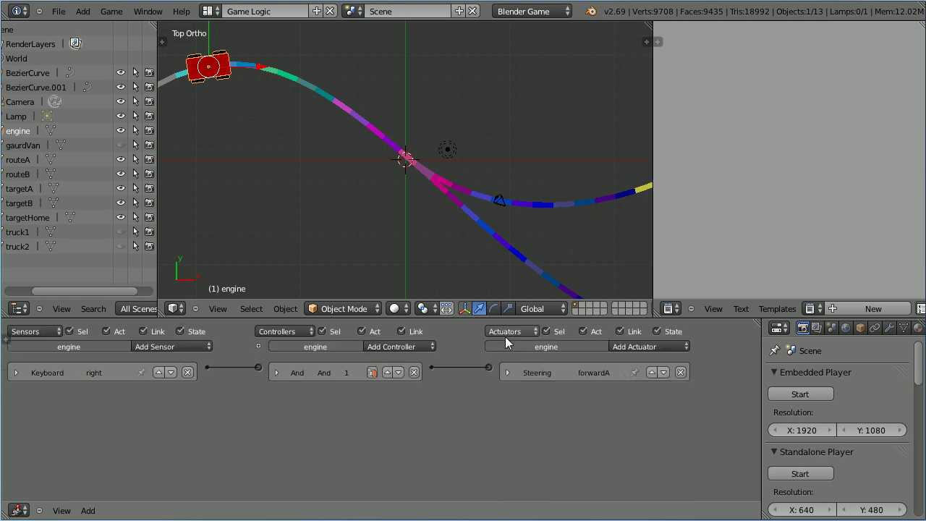
# Add a Keyboard sensor for the Left Arrow key, an And controller and a Steering actuator to the engine, and link them
pyautogui.click(176, 347)
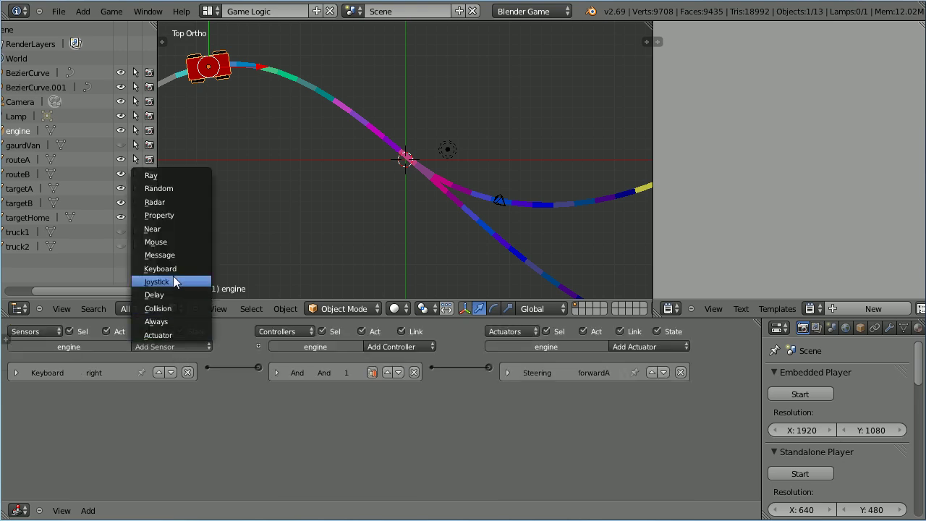
pyautogui.click(189, 268)
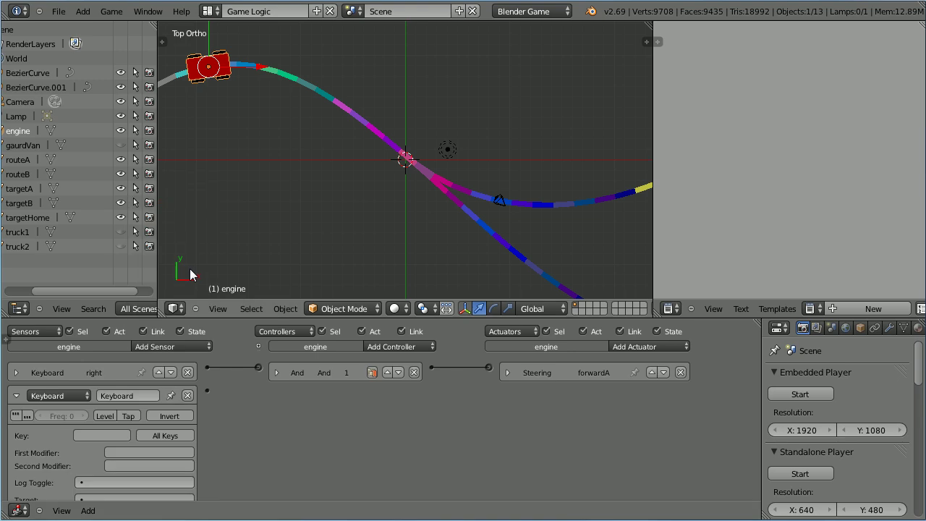
pyautogui.click(405, 346)
pyautogui.click(405, 353)
pyautogui.click(638, 344)
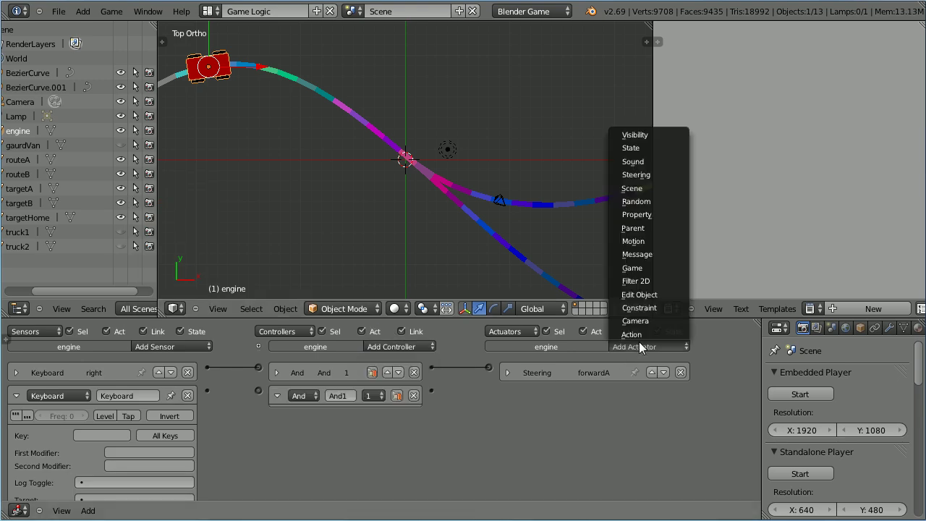
pyautogui.click(637, 174)
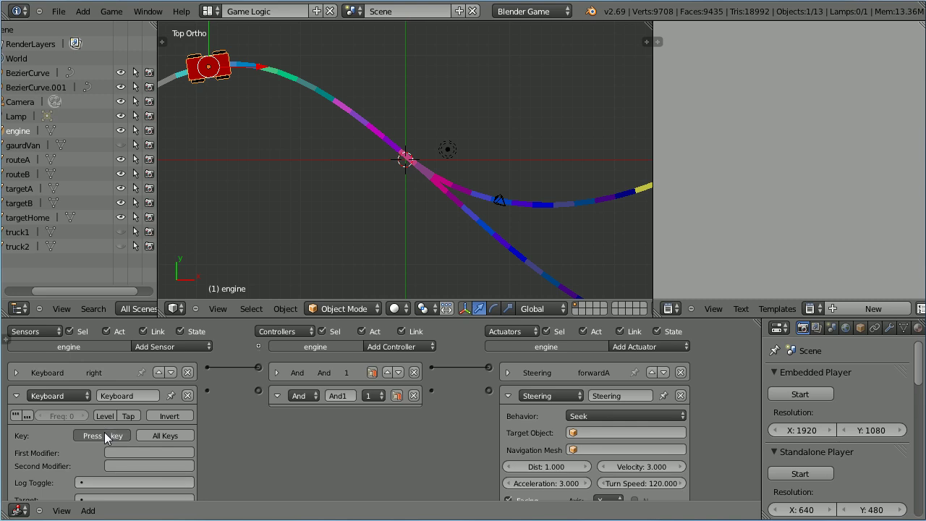
pyautogui.moveTo(208, 391); pyautogui.dragTo(258, 391)
pyautogui.moveTo(480, 389); pyautogui.dragTo(489, 390)
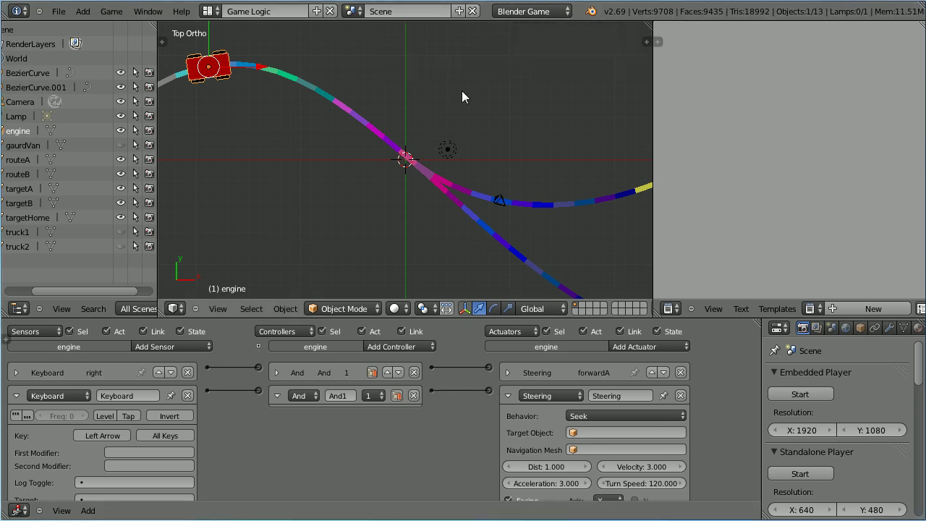
# Set the engine's second Steering actuator to Path following, with targetHome as target object and routeA as navigation mesh
pyautogui.click(623, 415)
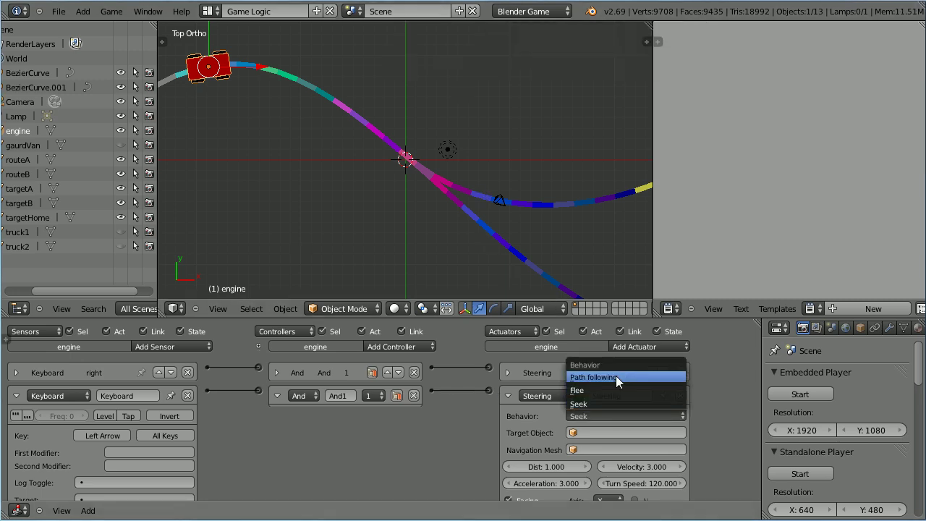
pyautogui.click(663, 377)
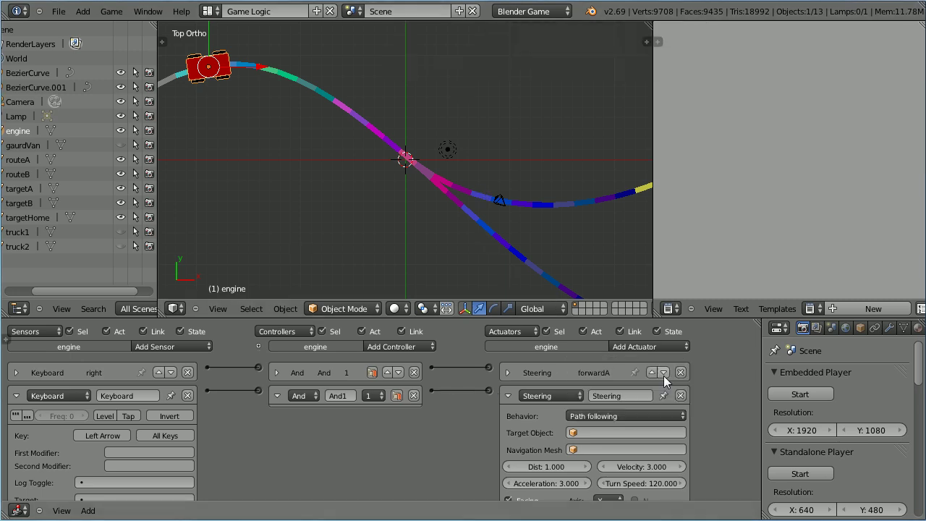
pyautogui.click(627, 436)
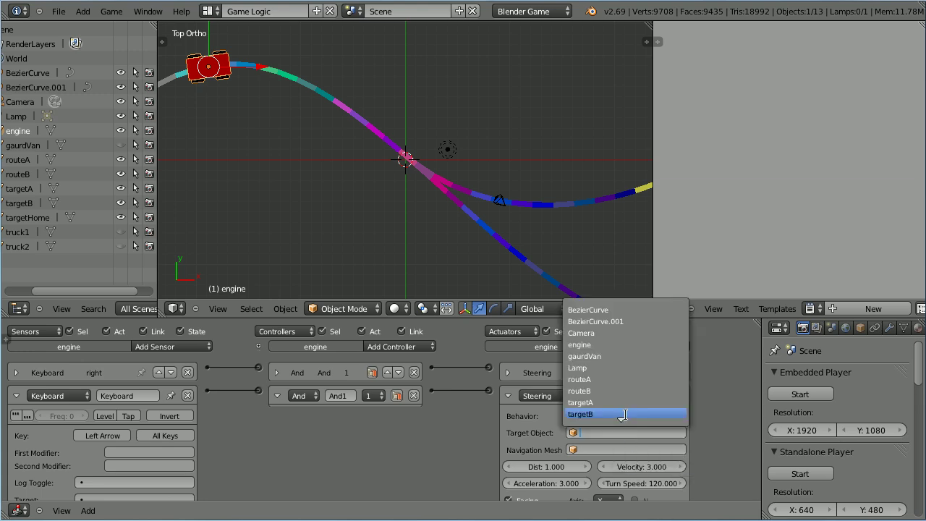
pyautogui.scroll(-1, 624, 414)
pyautogui.click(624, 415)
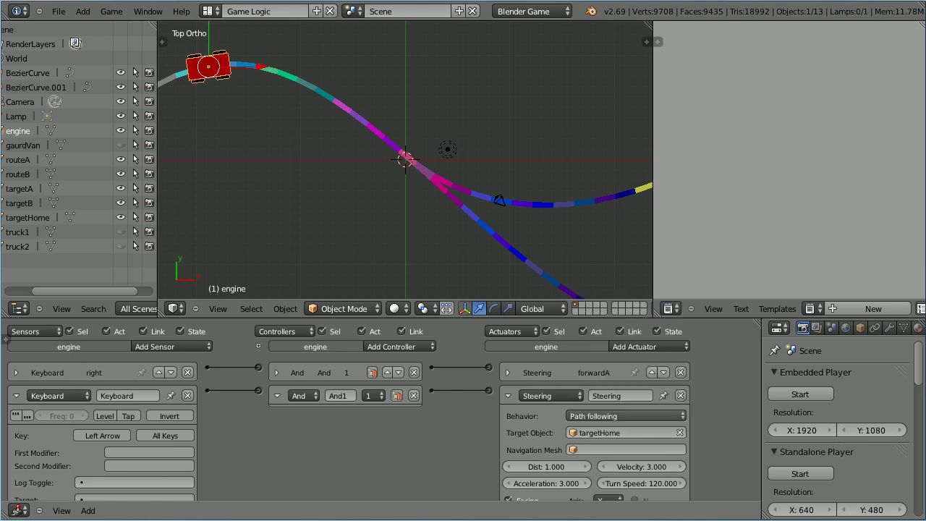
pyautogui.click(589, 449)
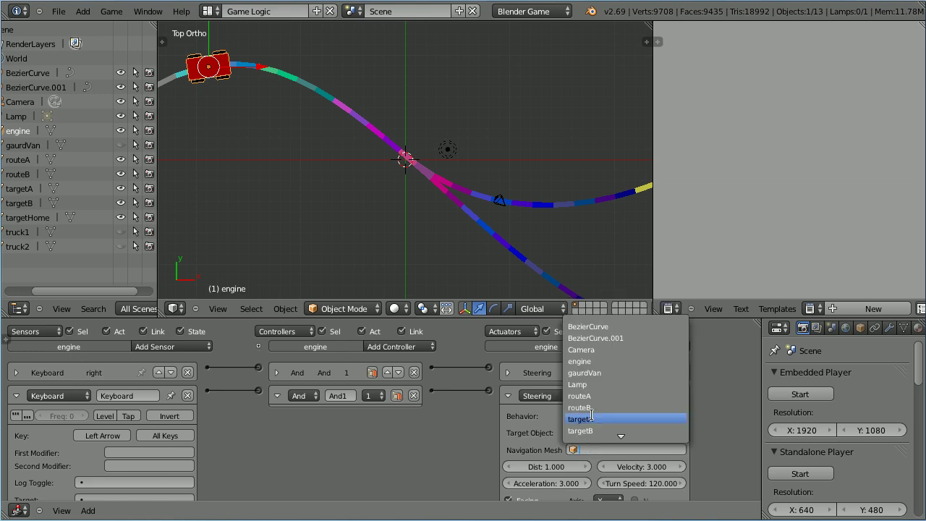
pyautogui.click(626, 396)
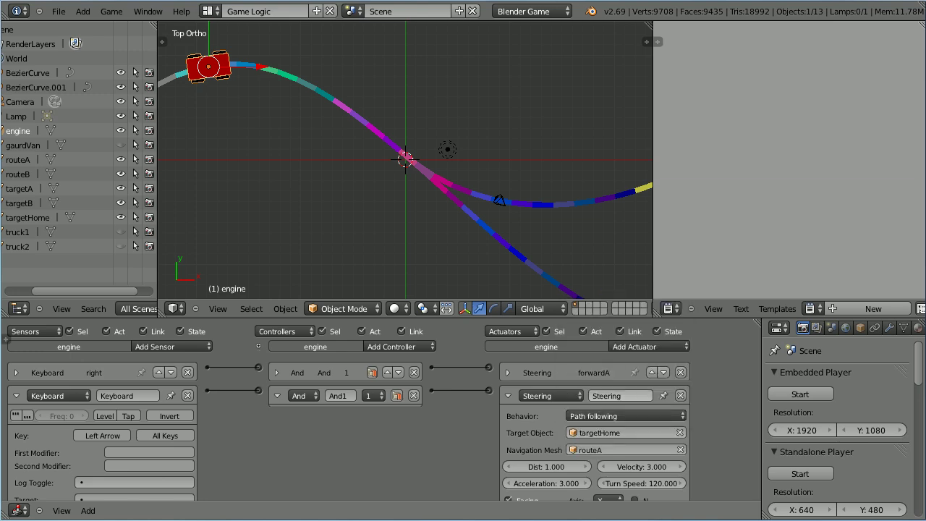
# Set the second Steering actuator's distance to 13.5
pyautogui.click(551, 465)
pyautogui.write('13')
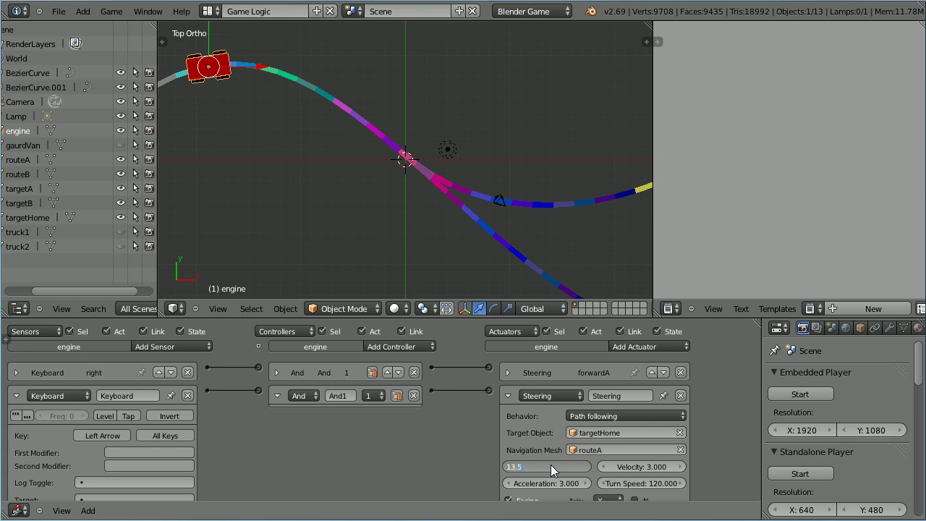
pyautogui.write('.5')
pyautogui.press('Return')
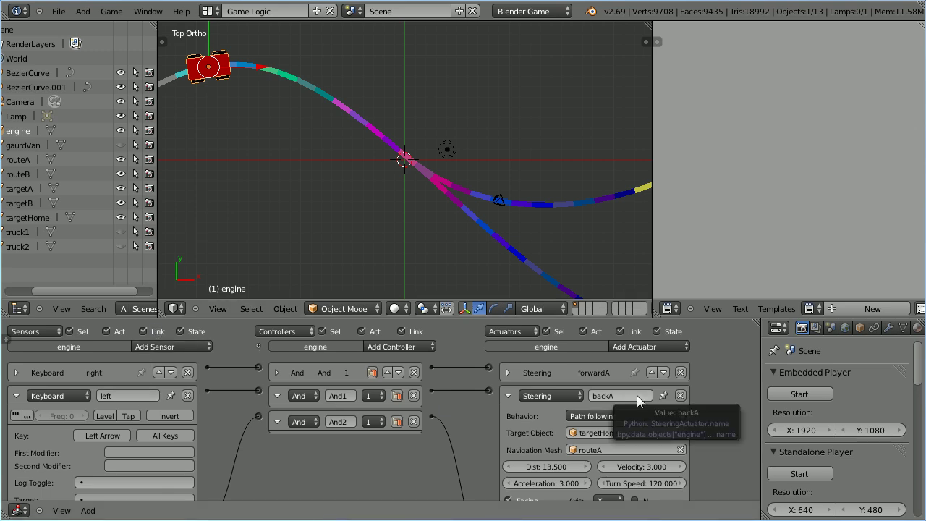
# Collapse the engine's left sensor, And1 controller and backA actuator bricks
pyautogui.click(16, 396)
pyautogui.click(277, 397)
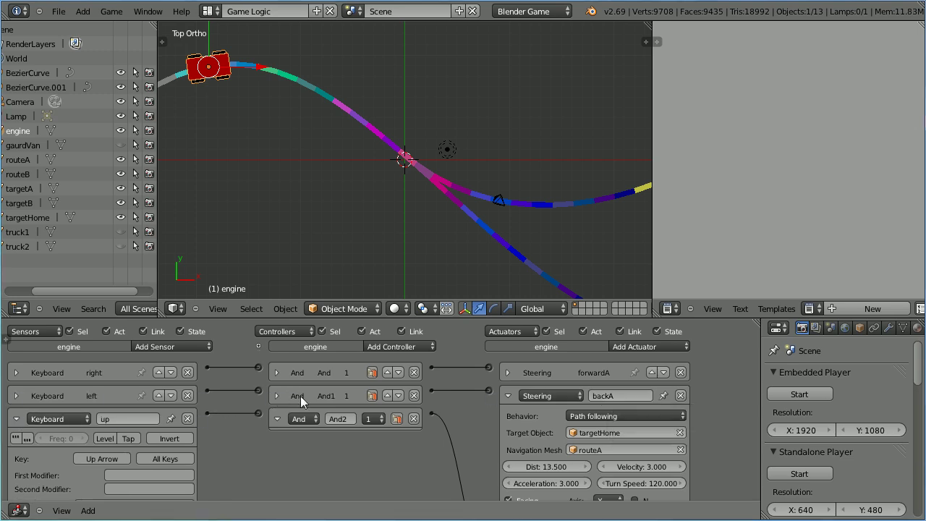
pyautogui.click(508, 396)
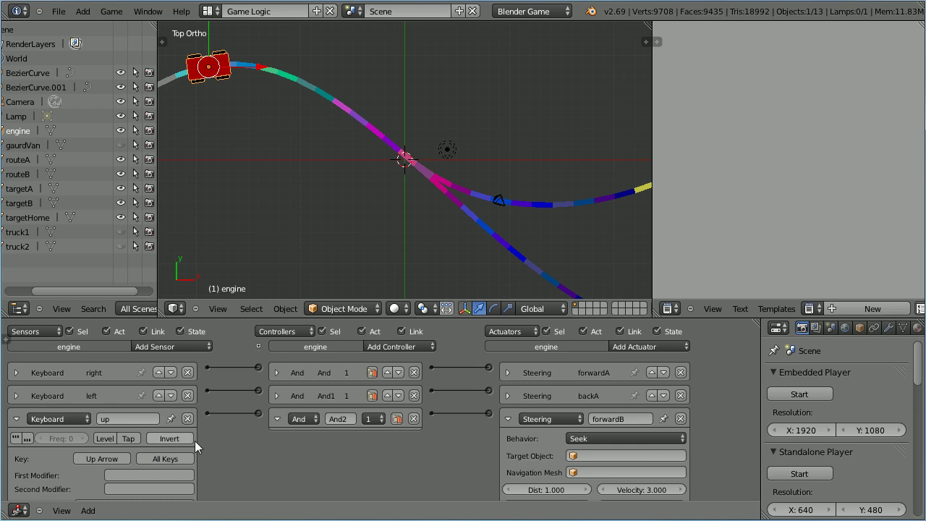
# Set the forwardB actuator's behavior to Path following, with targetB as target object and routeB as navigation mesh
pyautogui.click(597, 436)
pyautogui.click(637, 398)
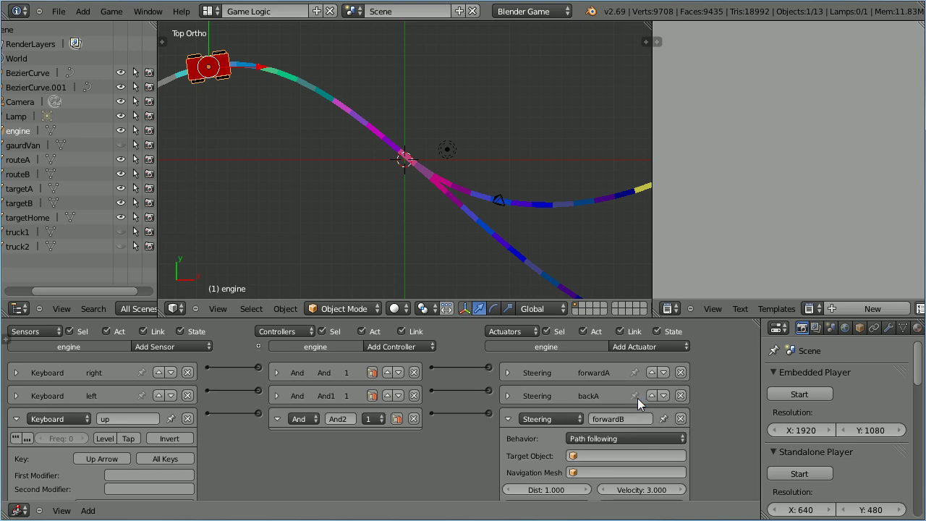
pyautogui.click(590, 454)
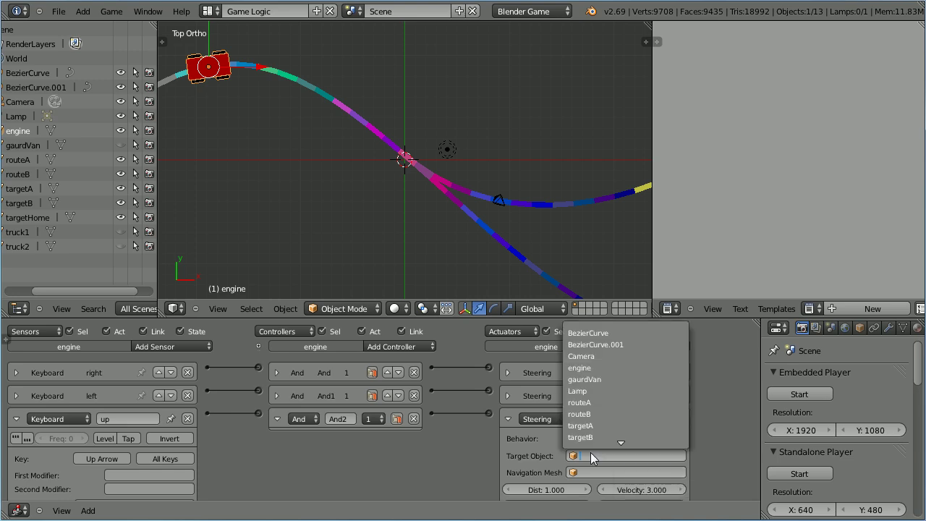
pyautogui.click(599, 438)
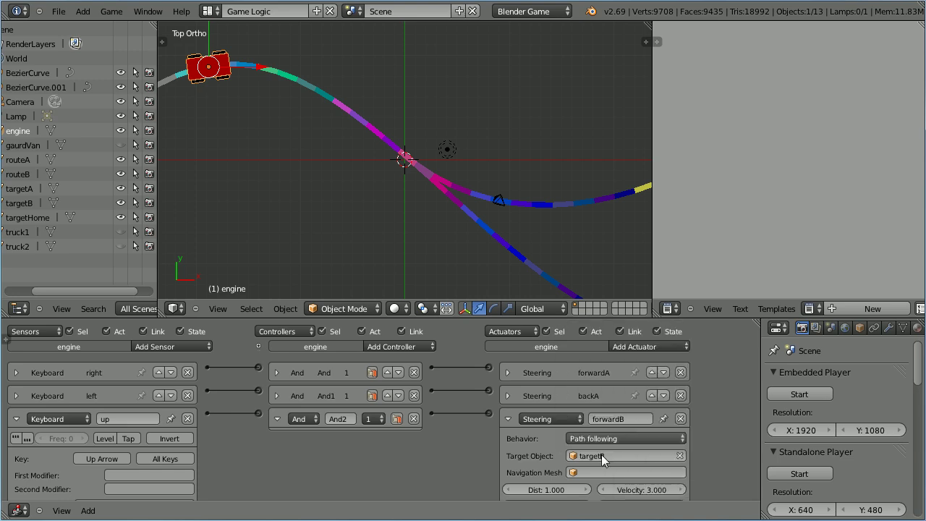
pyautogui.click(590, 471)
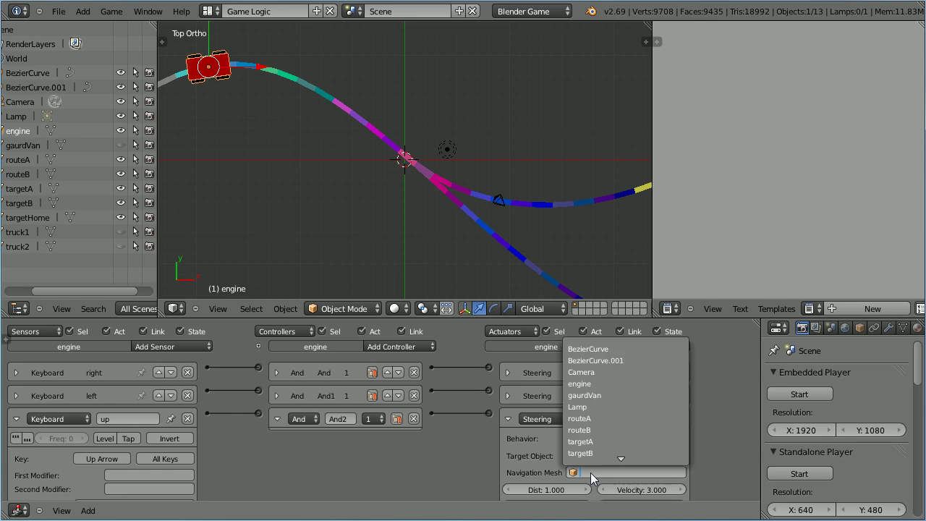
pyautogui.click(604, 430)
# Set the forwardB actuator's distance to 0
pyautogui.click(552, 490)
pyautogui.write('0')
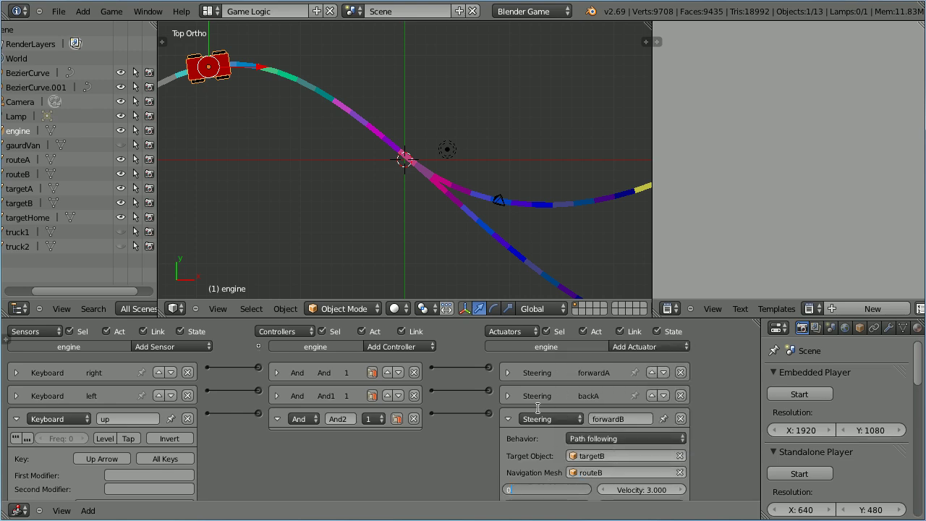
pyautogui.press('Return')
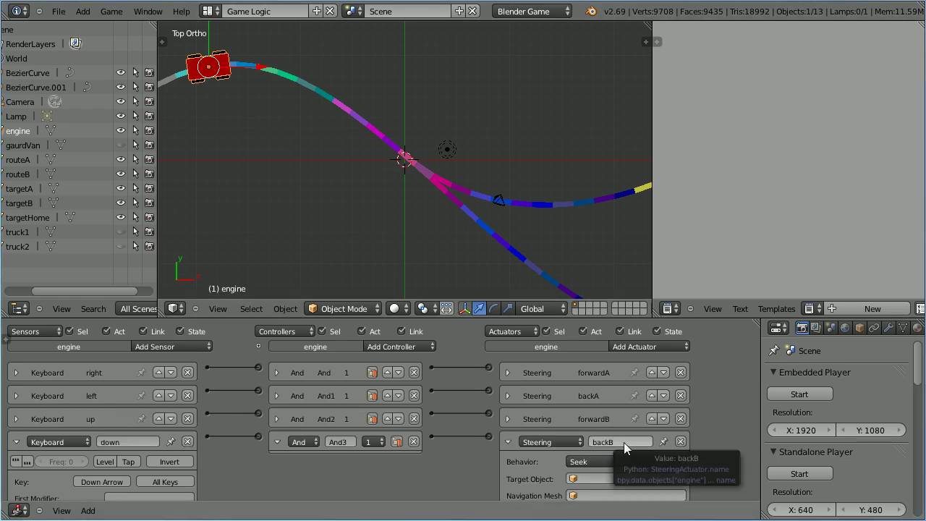
# Set the backB actuator's behavior to Path following, with targetHome as target object and routeB as navigation mesh
pyautogui.click(613, 460)
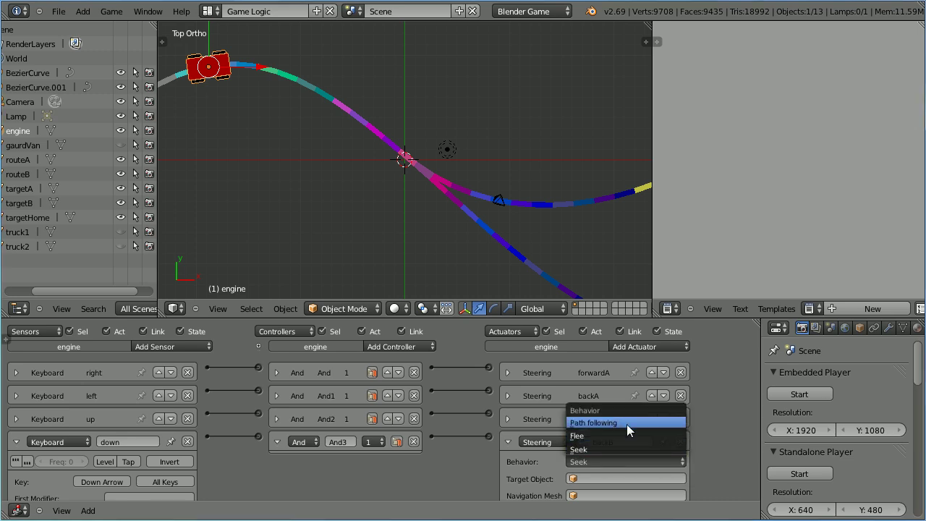
pyautogui.click(643, 424)
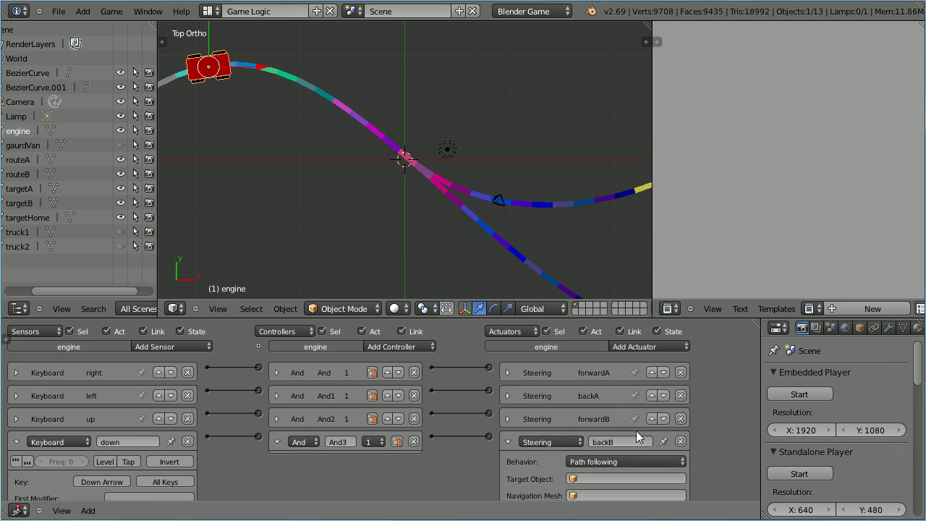
pyautogui.click(632, 478)
pyautogui.scroll(-1, 626, 455)
pyautogui.click(601, 458)
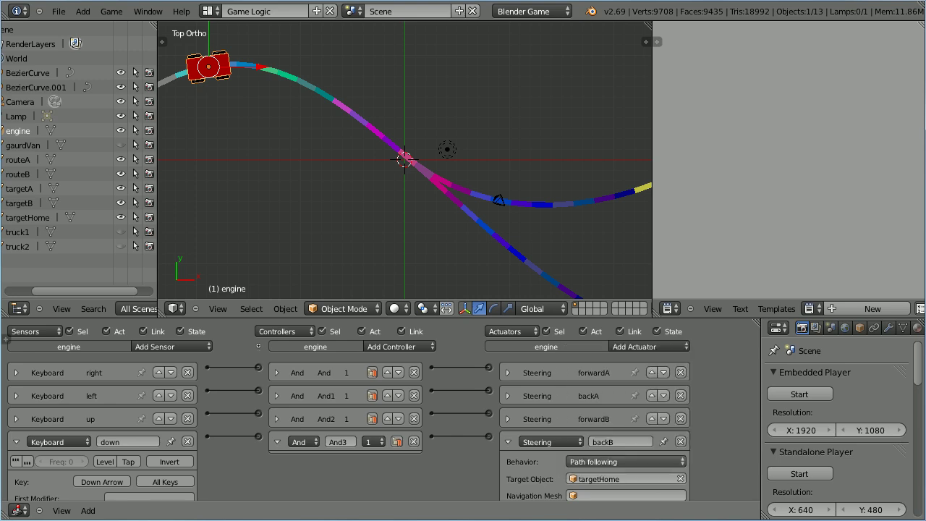
pyautogui.click(594, 496)
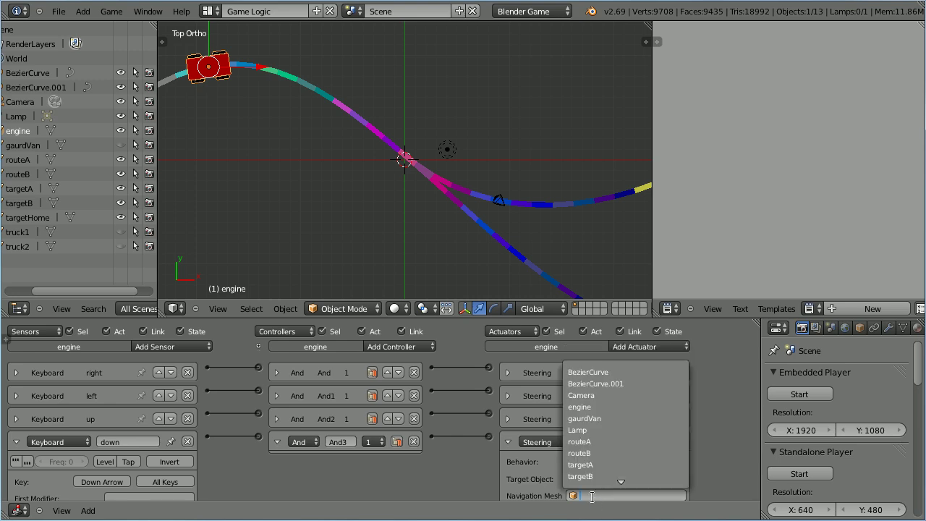
pyautogui.click(630, 452)
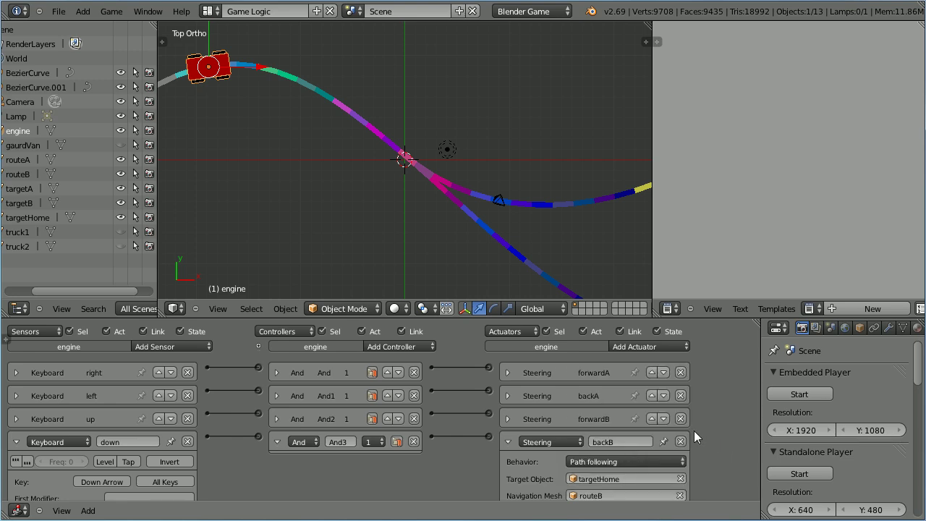
pyautogui.scroll(-2, 693, 431)
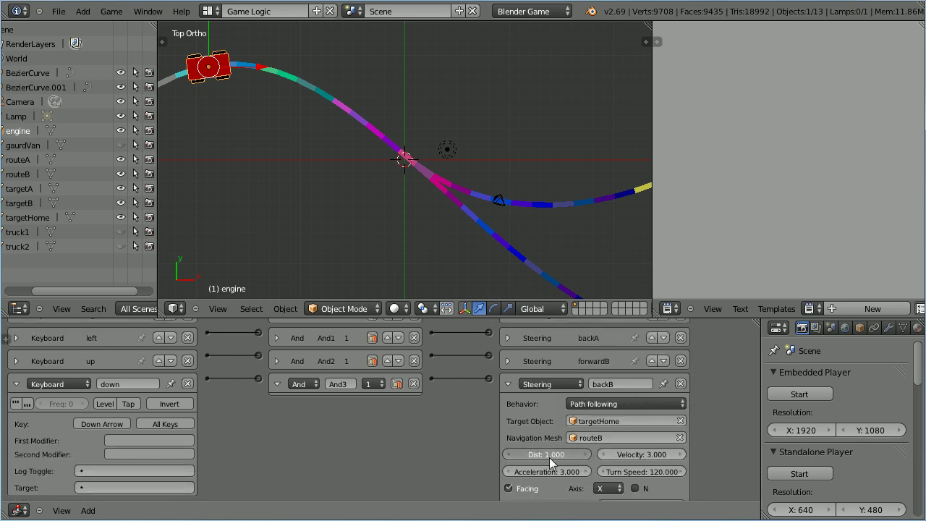
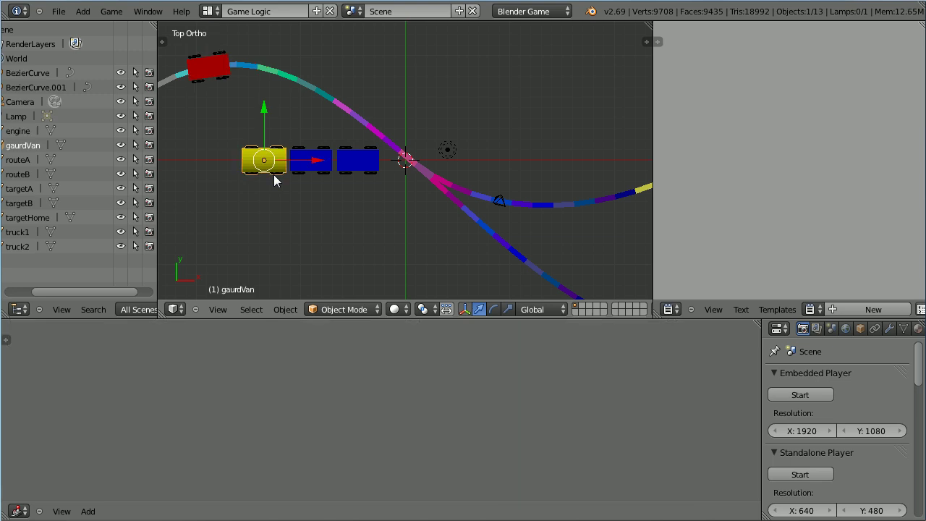
# Copy the engine's logic bricks to the gaurdVan, truck1 and truck2, with the engine as the active object
pyautogui.keyDown('shift'); pyautogui.click(325, 172); pyautogui.keyUp('shift')
pyautogui.keyDown('shift'); pyautogui.click(365, 177); pyautogui.keyUp('shift')
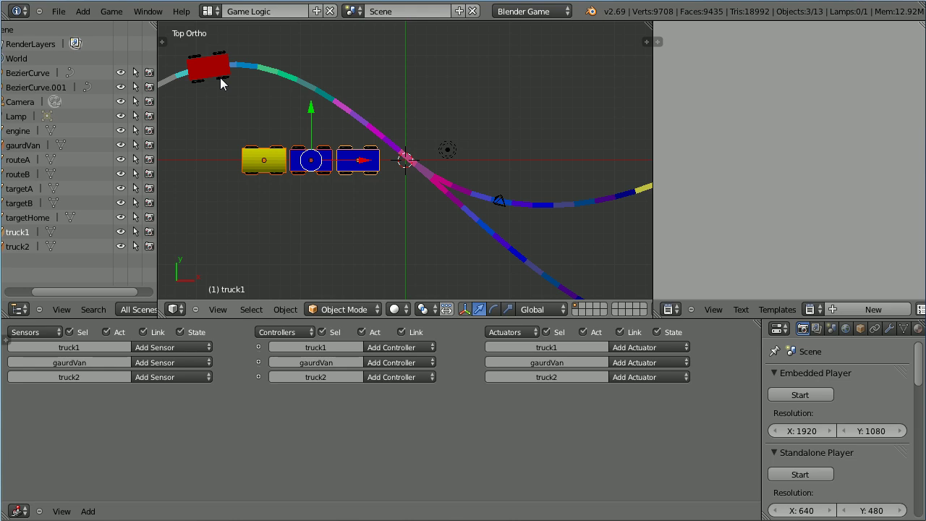
pyautogui.keyDown('shift'); pyautogui.click(221, 83); pyautogui.keyUp('shift')
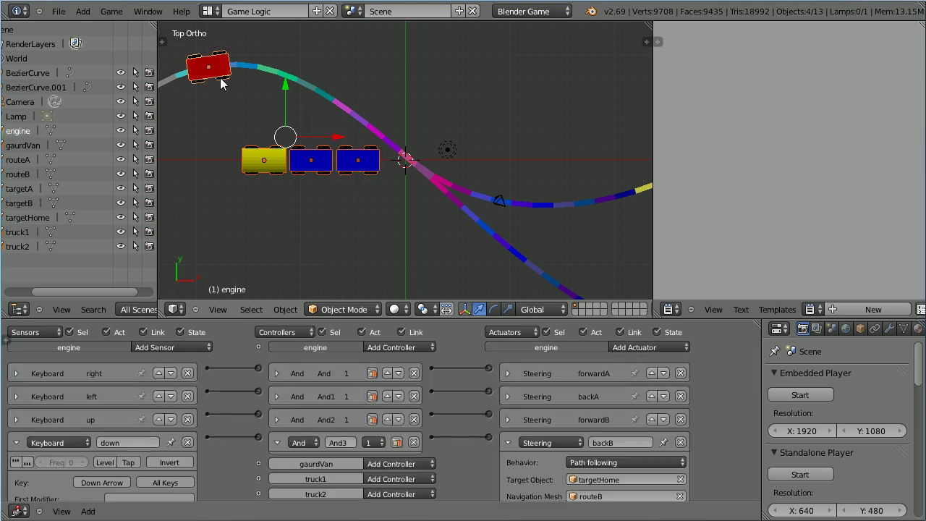
pyautogui.click(285, 309)
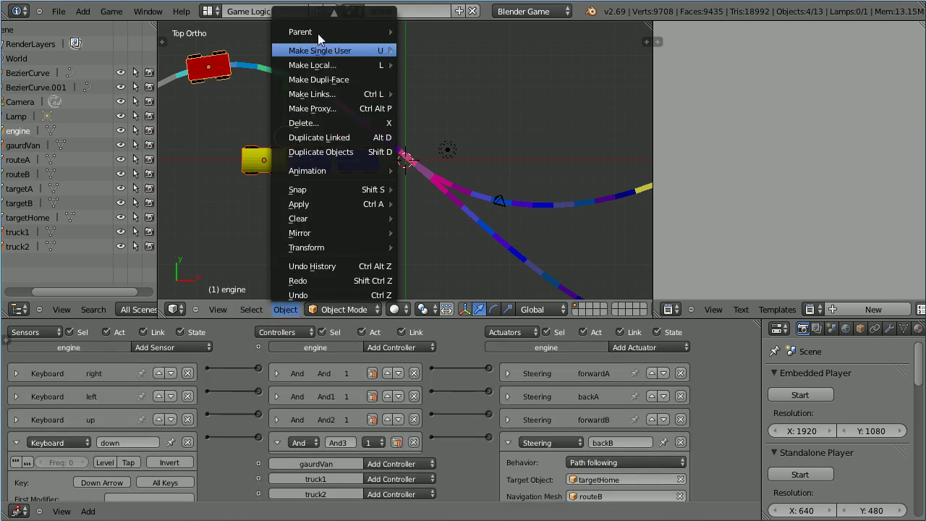
pyautogui.moveTo(325, 20)
pyautogui.moveTo(321, 67)
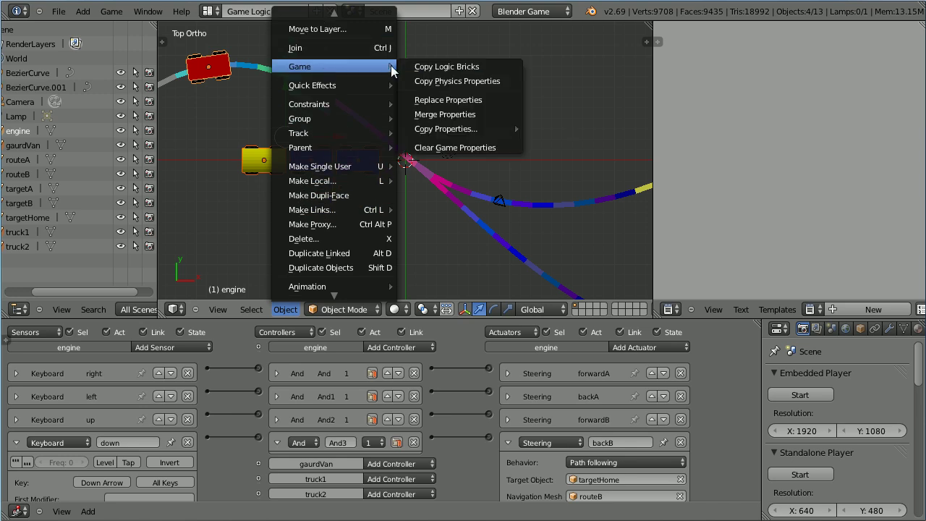
pyautogui.click(498, 67)
# Check the copied logic bricks on the gaurdVan, truck2 and truck1 in turn
pyautogui.rightClick(282, 174)
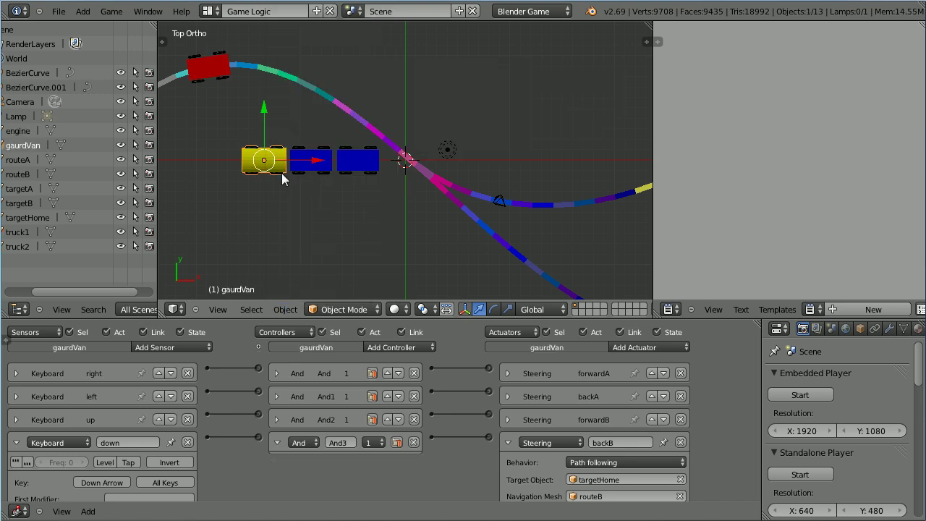
pyautogui.rightClick(327, 172)
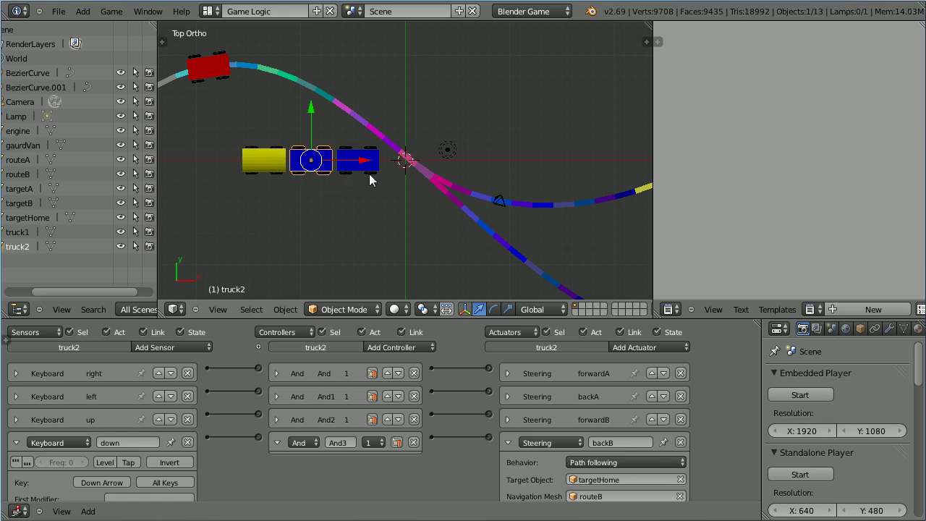
pyautogui.rightClick(371, 175)
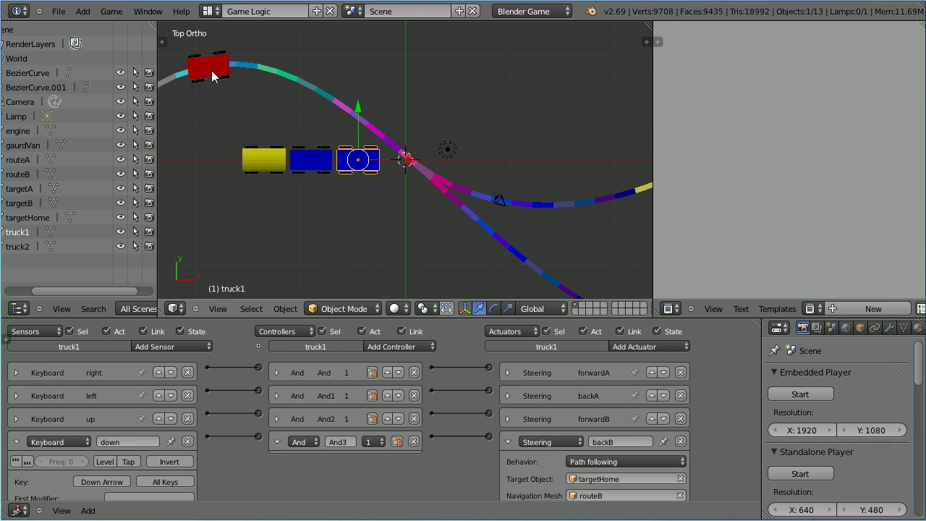
# Set the distance of truck1's forwardA steering actuator to 4.5
pyautogui.click(507, 373)
pyautogui.click(547, 444)
pyautogui.write('0.0')
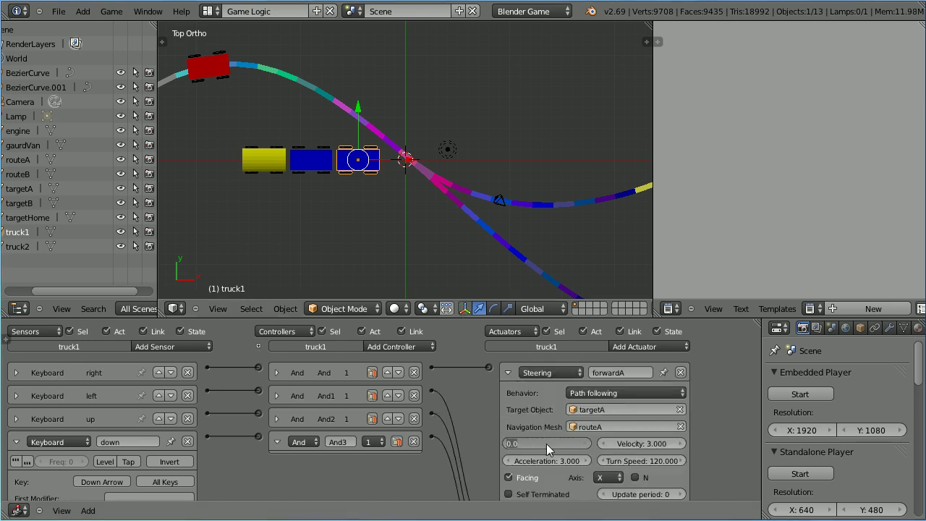
pyautogui.write('4.5')
pyautogui.press('Return')
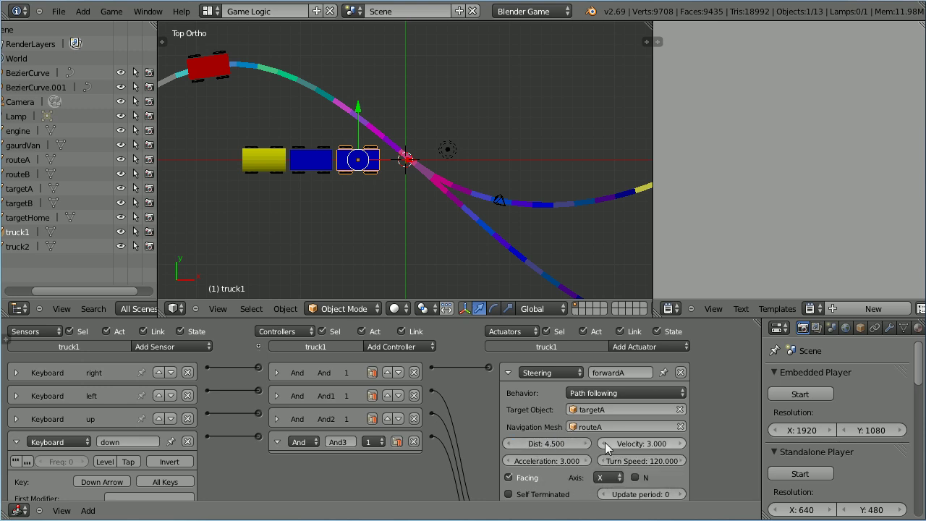
# Expand truck1's backA steering actuator and set its distance to 9
pyautogui.scroll(-2, 699, 425)
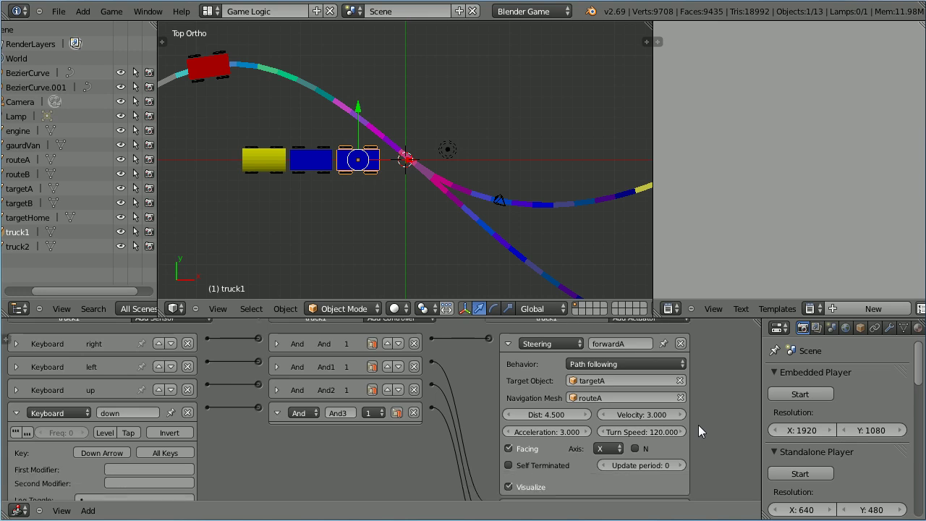
pyautogui.scroll(-4, 698, 425)
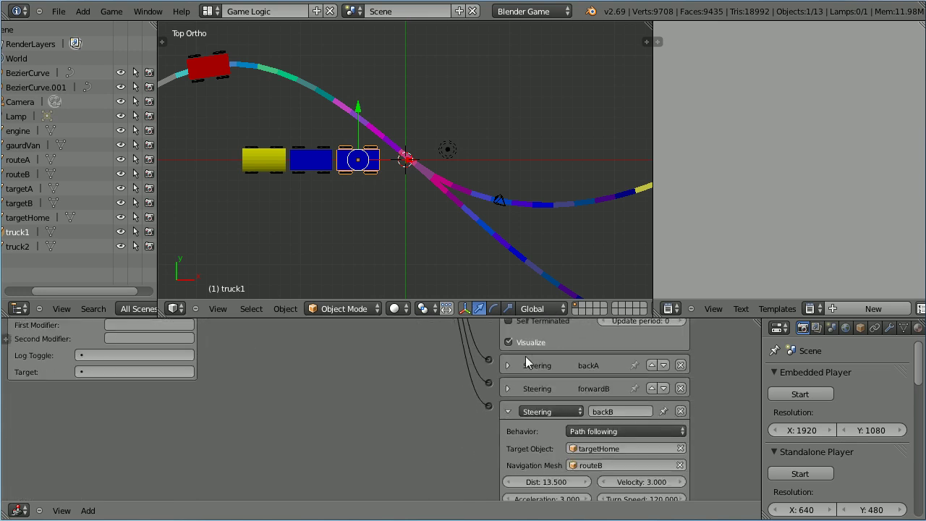
pyautogui.click(512, 364)
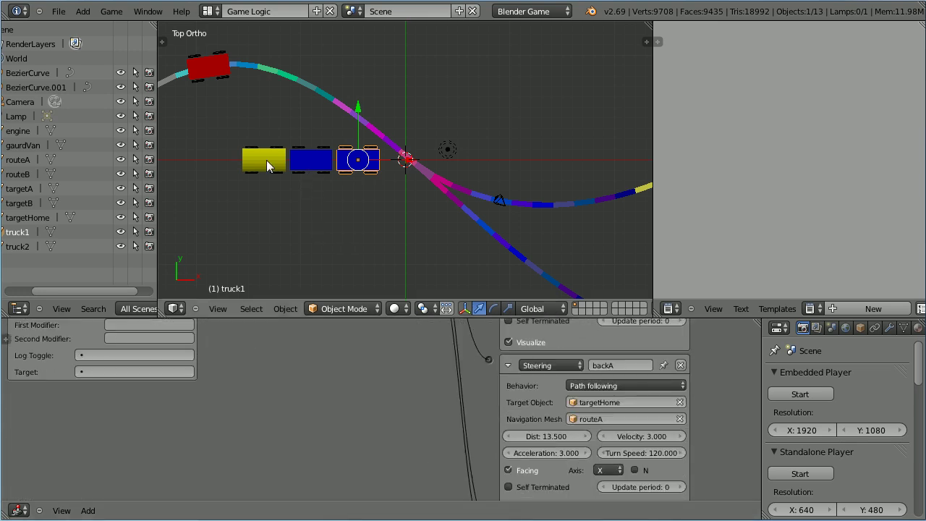
pyautogui.click(549, 436)
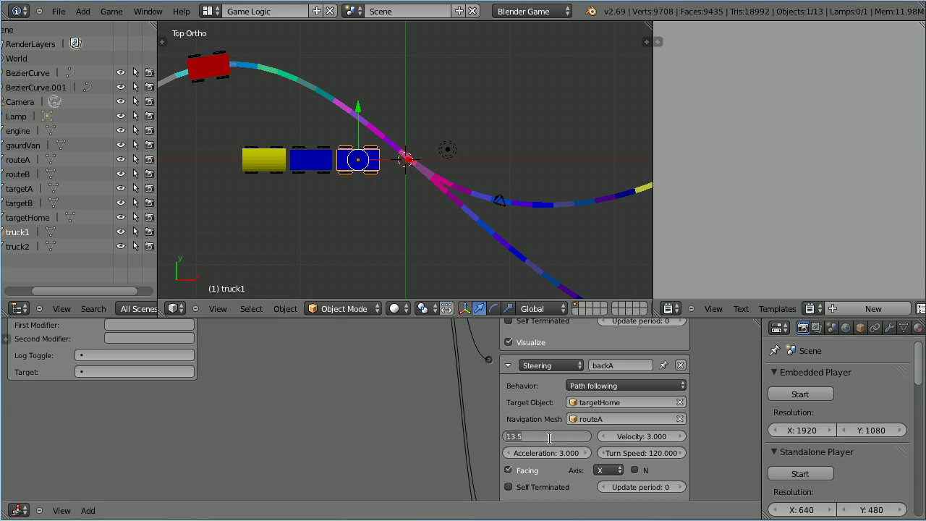
pyautogui.write('9')
pyautogui.press('Return')
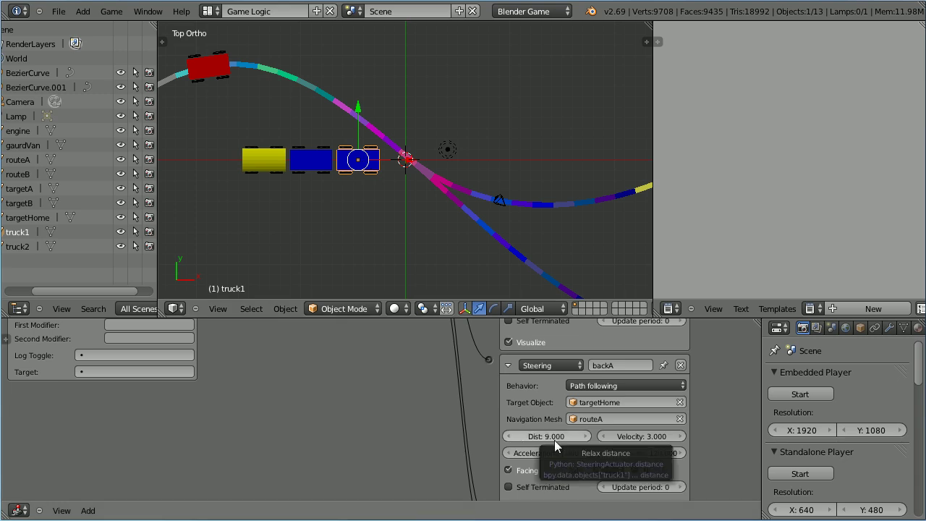
# Expand truck1's forwardB steering actuator and set its distance to 4.5
pyautogui.scroll(-4, 554, 440)
pyautogui.scroll(-1, 555, 440)
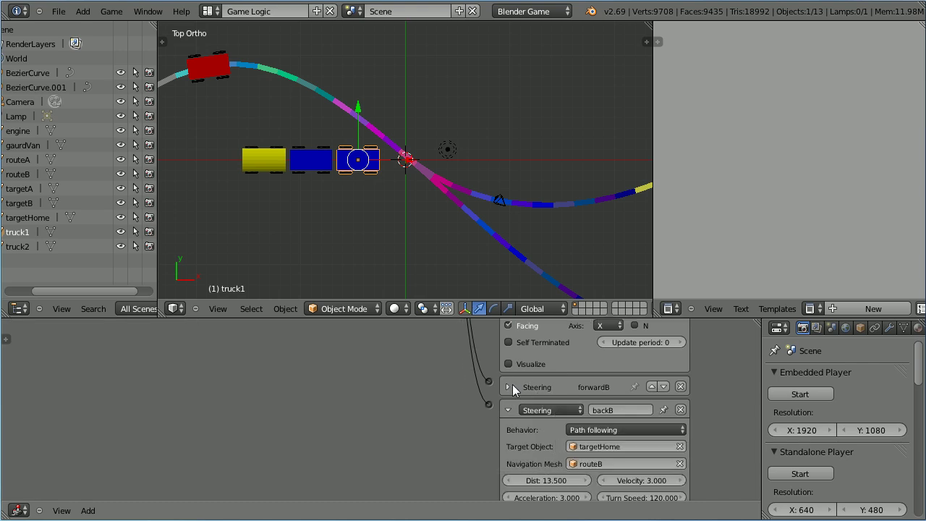
pyautogui.click(509, 387)
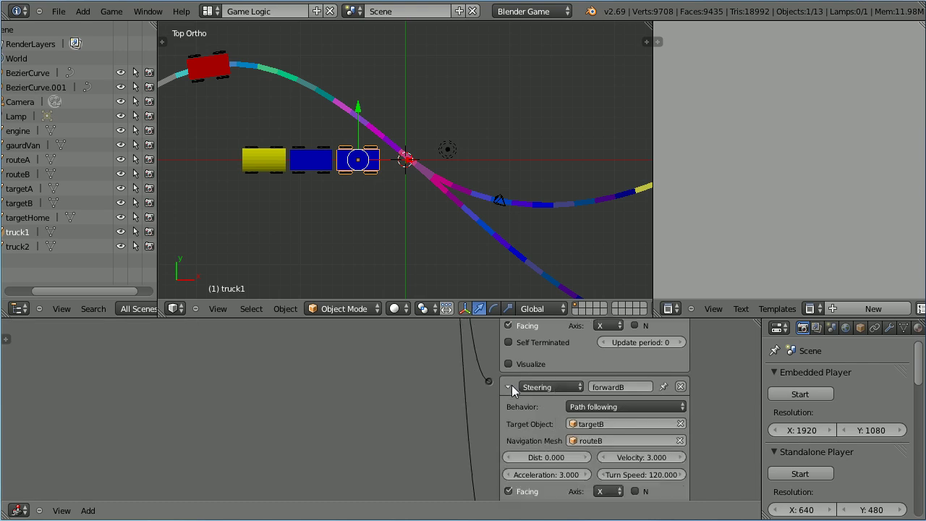
pyautogui.click(556, 458)
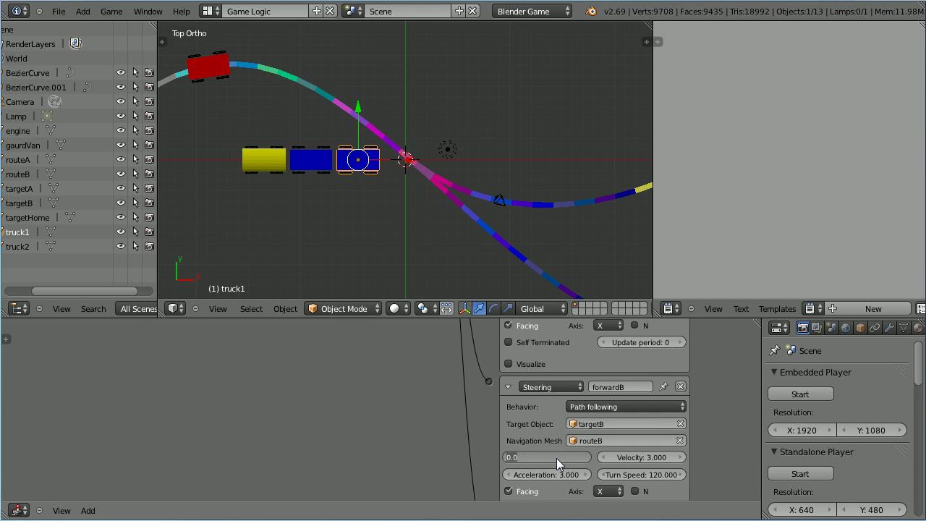
pyautogui.write('4.5')
pyautogui.press('Return')
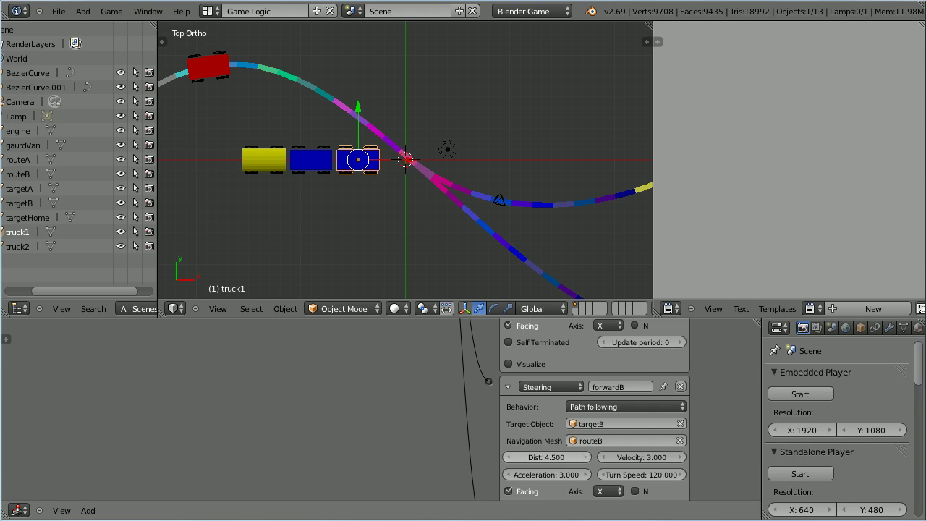
# Set the distance of truck1's backB steering actuator to 9
pyautogui.scroll(-10, 640, 431)
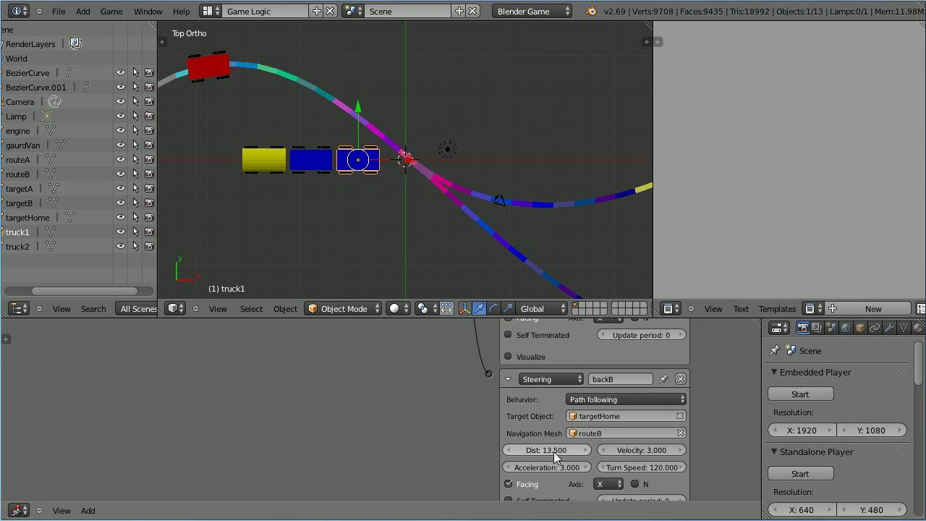
pyautogui.click(554, 451)
pyautogui.write('9')
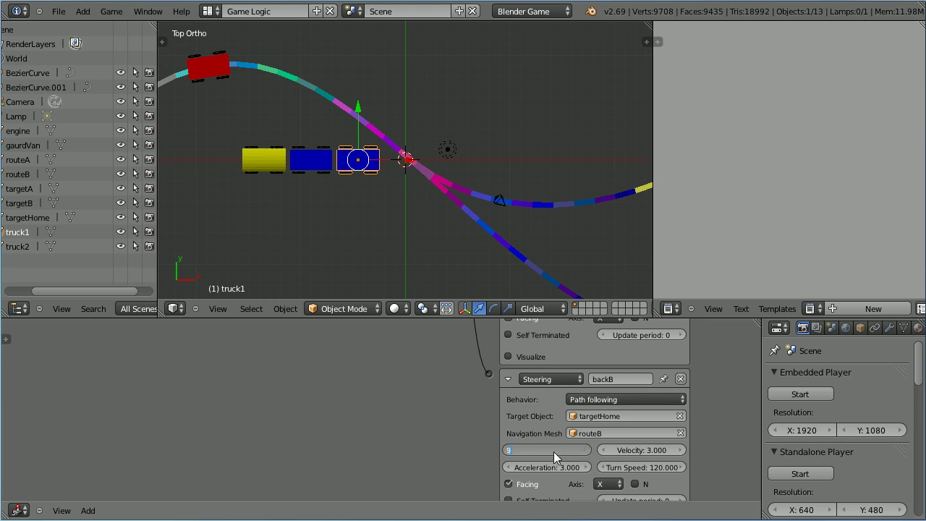
pyautogui.press('Return')
# Select truck2 and check the distance values of its forwardA, backA, forwardB and backB steering actuators
pyautogui.rightClick(311, 159)
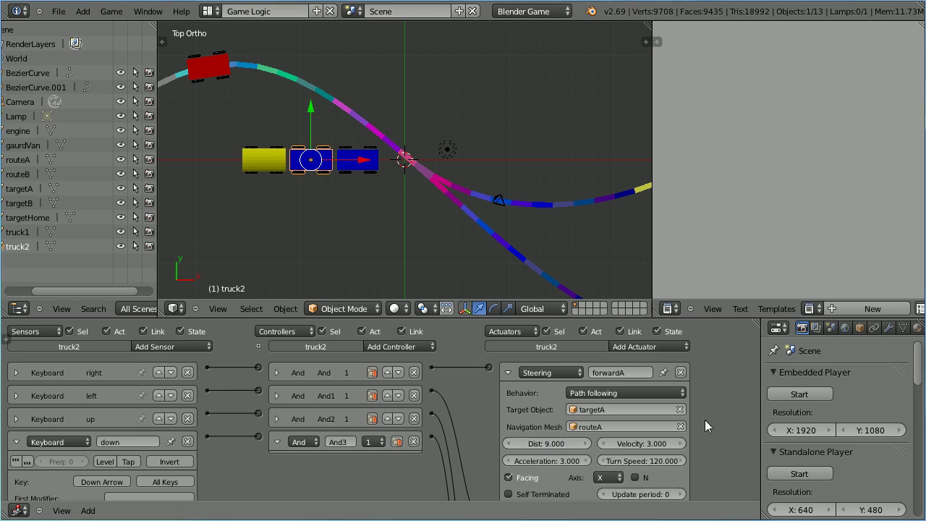
pyautogui.scroll(-6, 705, 420)
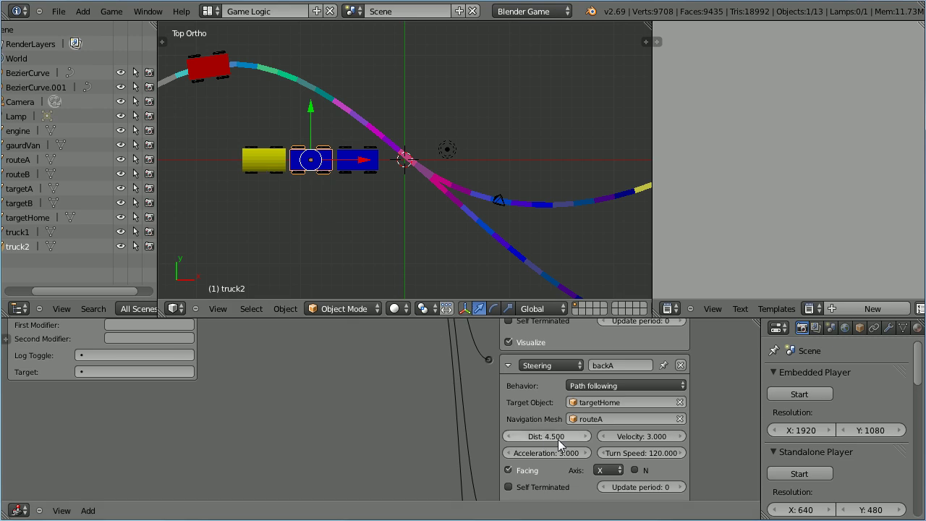
pyautogui.scroll(-5, 716, 416)
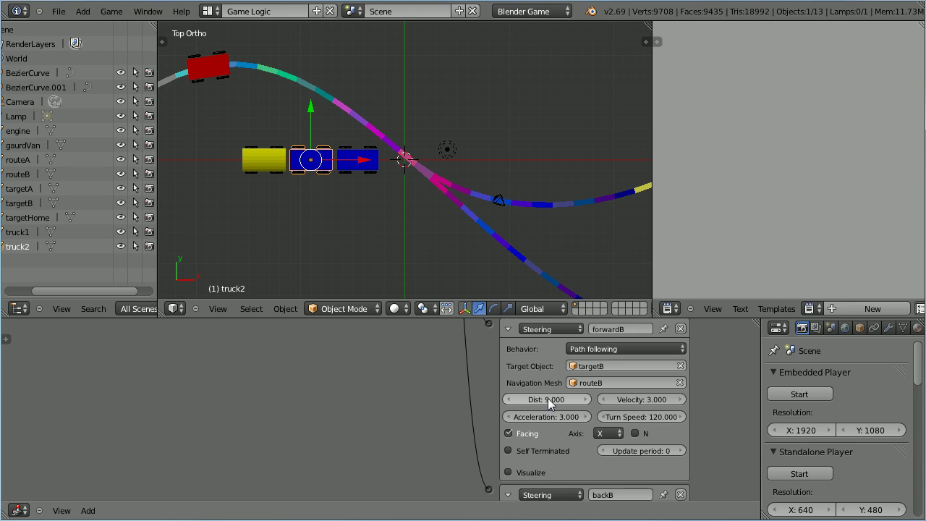
pyautogui.scroll(-4, 706, 401)
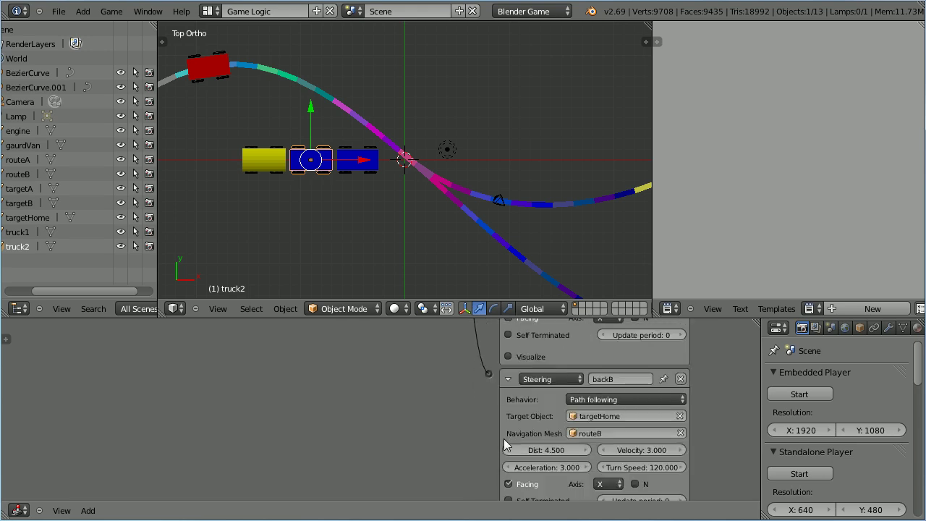
# Select the gaurdVan and set the distance of its forwardA steering actuator to 13.5
pyautogui.rightClick(266, 153)
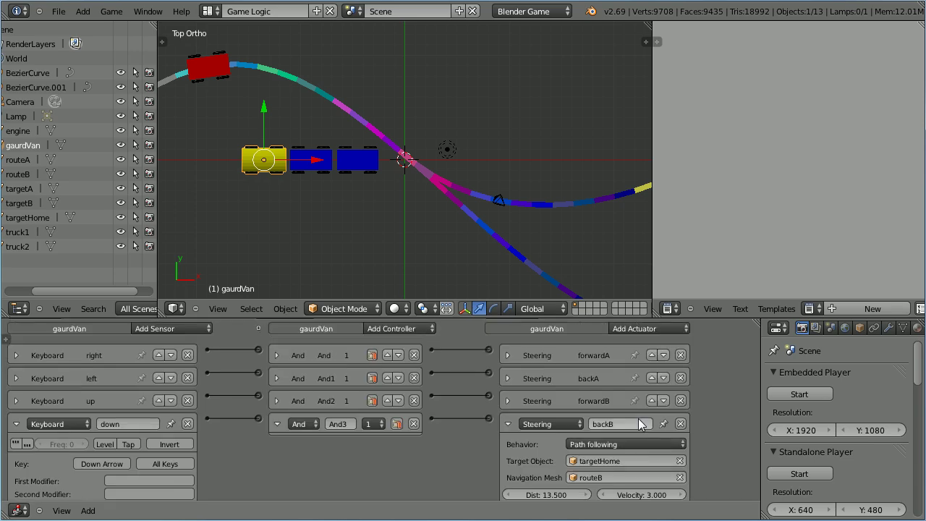
pyautogui.click(507, 372)
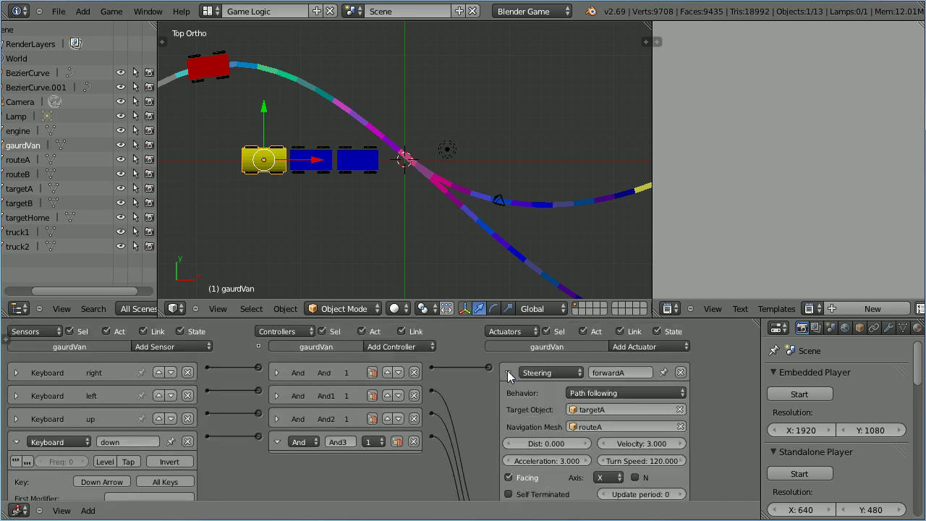
pyautogui.click(552, 445)
pyautogui.write('1')
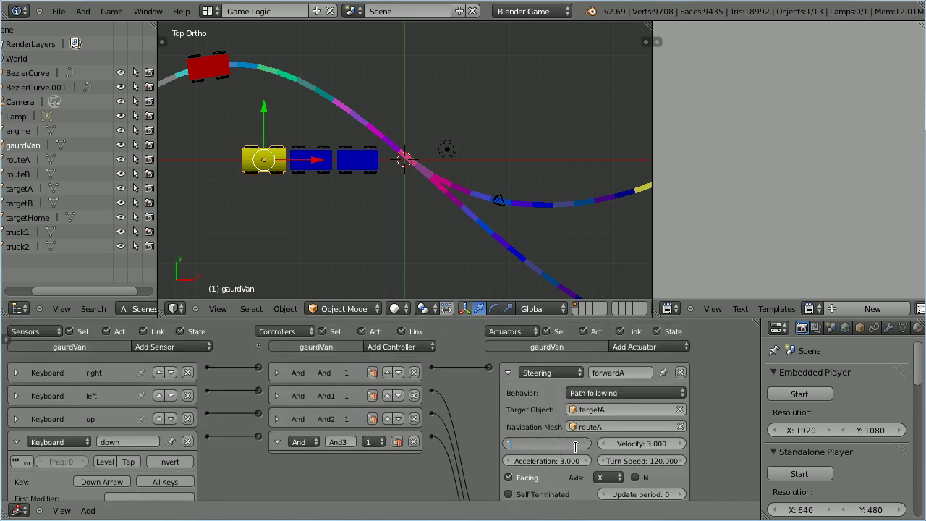
pyautogui.write('3.5')
pyautogui.press('Return')
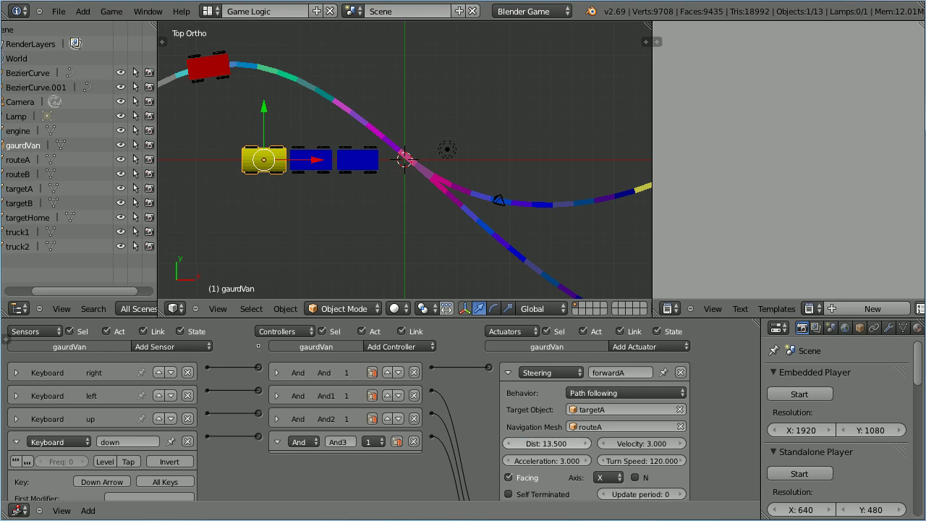
# Expand the gaurdVan's backA steering actuator and set its distance to 0
pyautogui.scroll(-5, 654, 447)
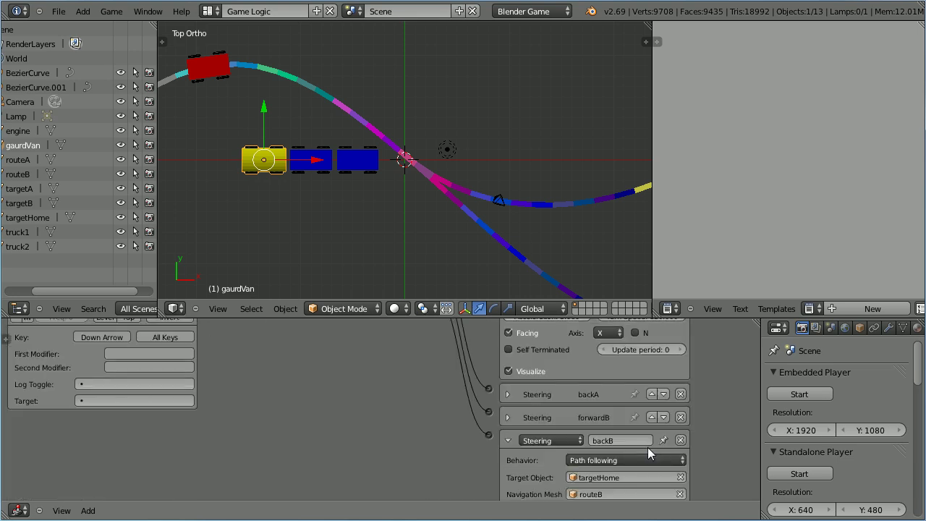
pyautogui.click(507, 394)
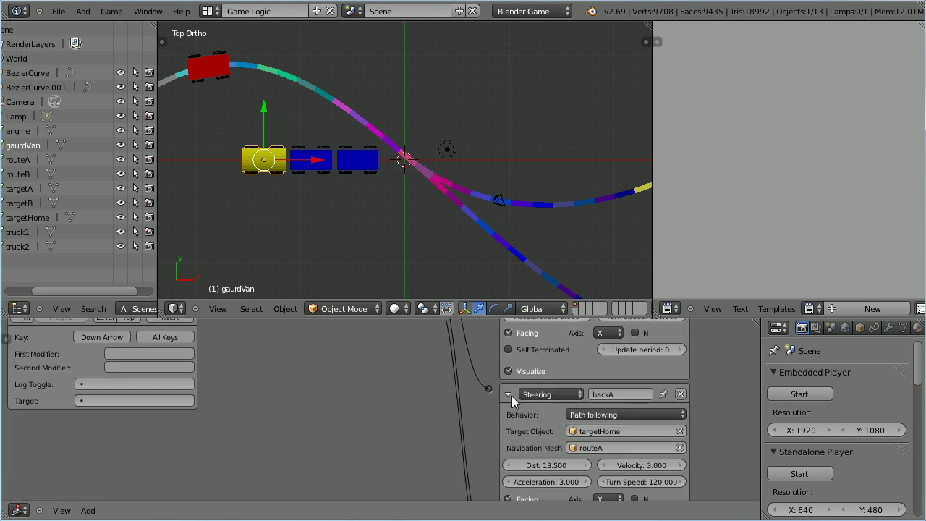
pyautogui.click(551, 466)
pyautogui.write('13.5')
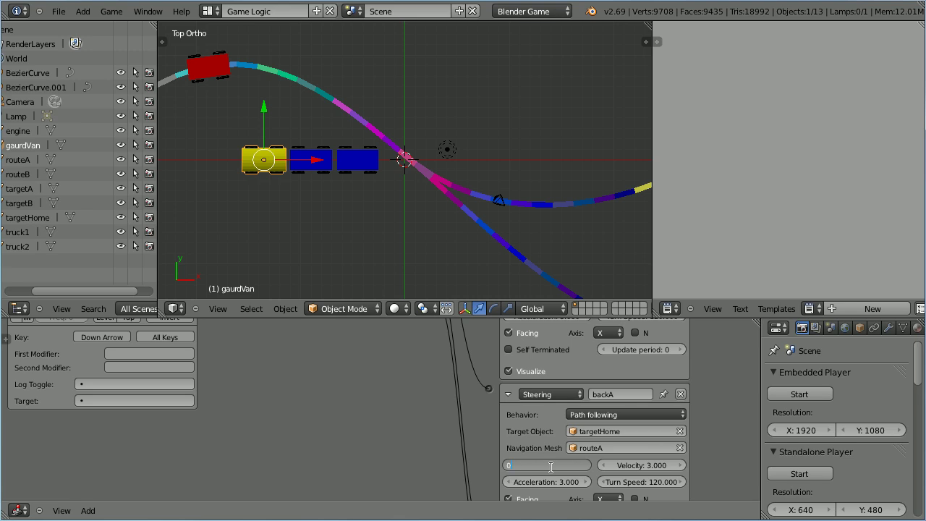
pyautogui.press('Return')
# Expand the gaurdVan's forwardB steering actuator and set its distance to 13.5
pyautogui.scroll(-5, 549, 457)
pyautogui.scroll(-1, 549, 457)
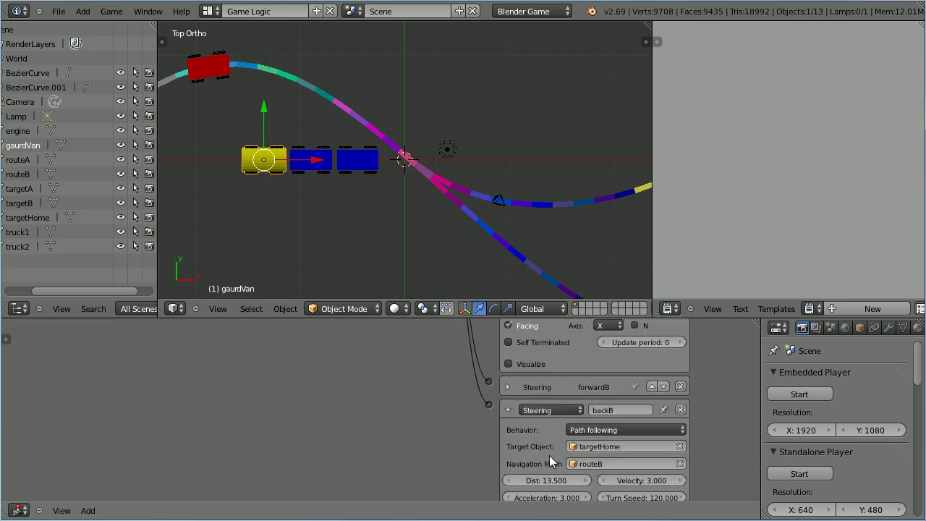
pyautogui.click(507, 387)
pyautogui.click(552, 459)
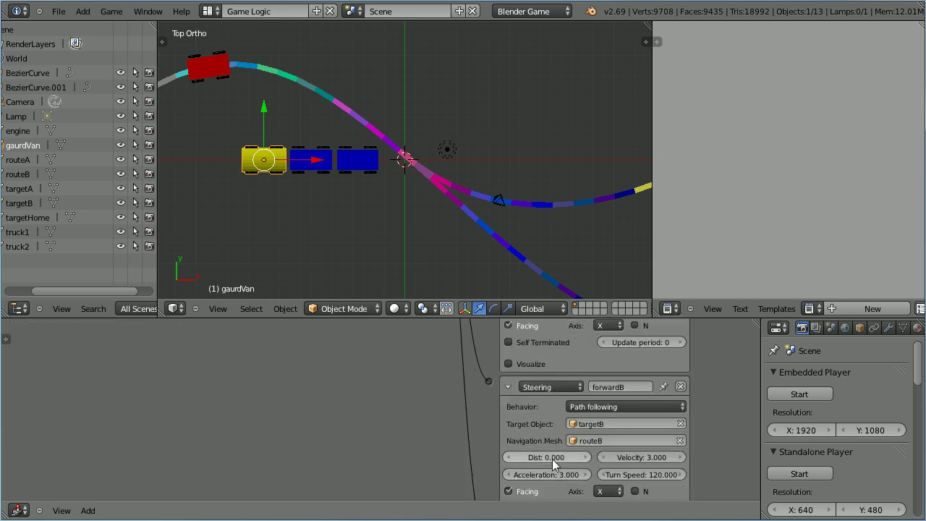
pyautogui.write('13.')
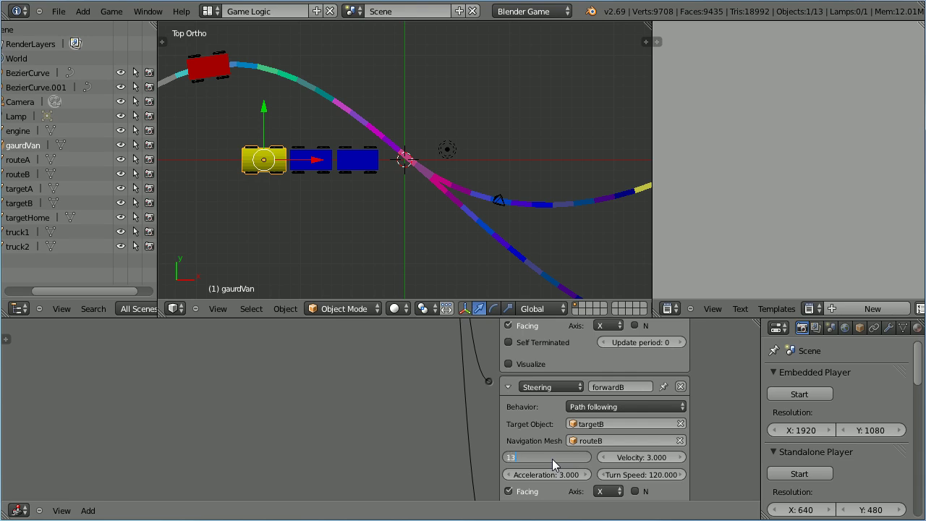
pyautogui.write('5')
pyautogui.press('Return')
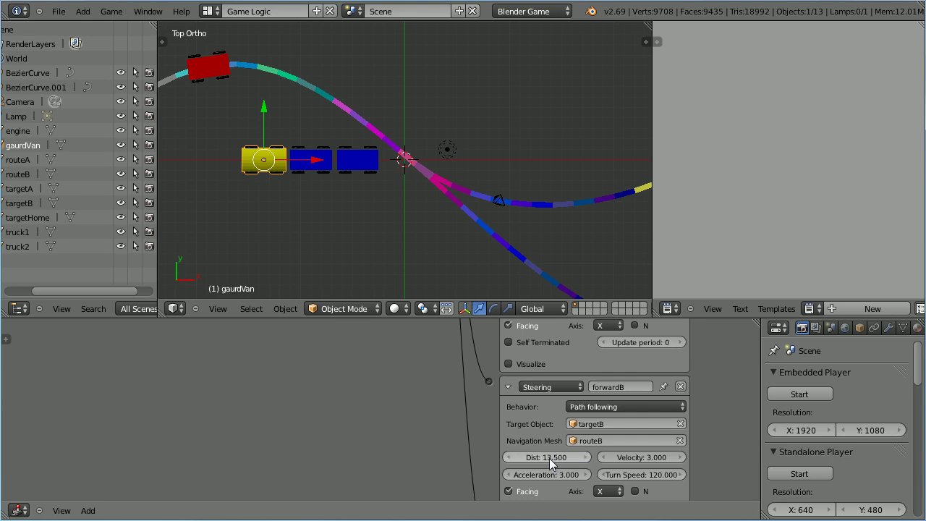
# Set the distance of the gaurdVan's backB steering actuator to 0
pyautogui.scroll(-3, 550, 456)
pyautogui.scroll(-3, 551, 456)
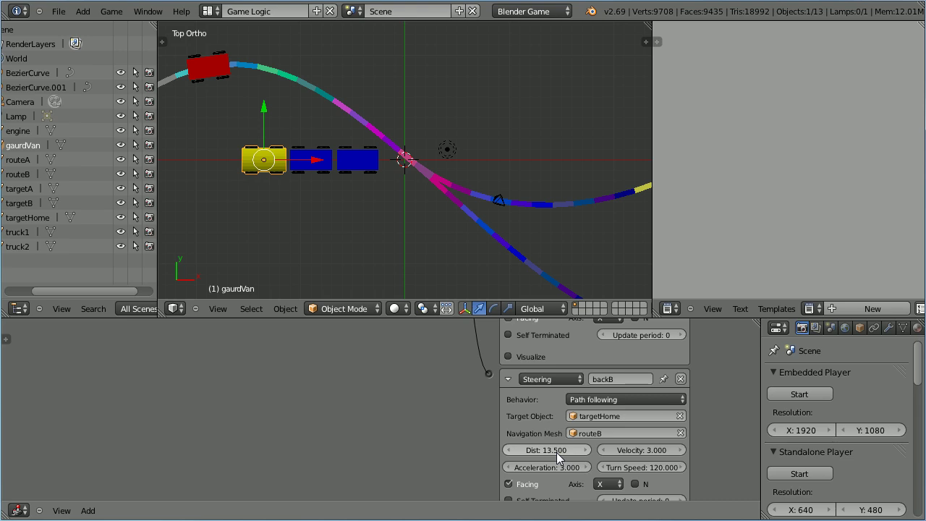
pyautogui.click(556, 452)
pyautogui.press('Escape')
# In the Default screen layout, move truck1 onto the track behind the engine, to about X -22.3, Y 7.4, and rotate it about 25°
pyautogui.click(208, 11)
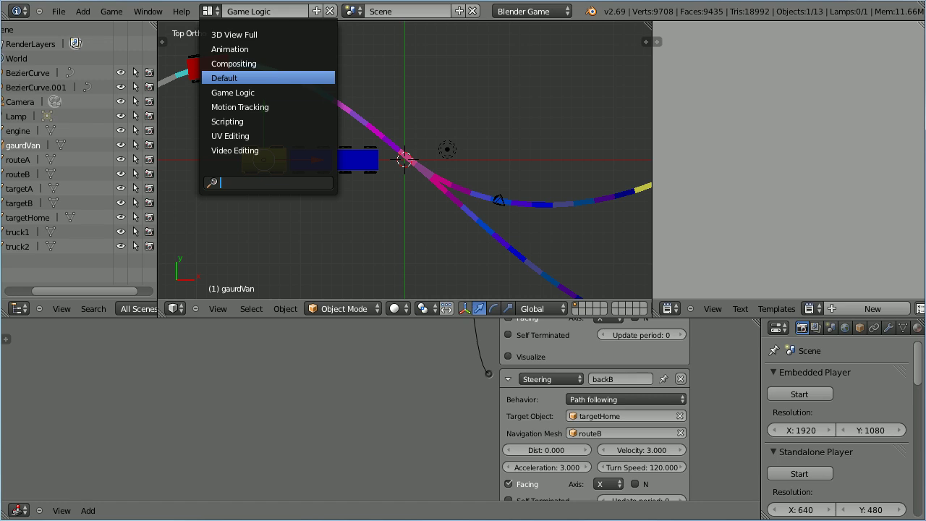
pyautogui.click(231, 78)
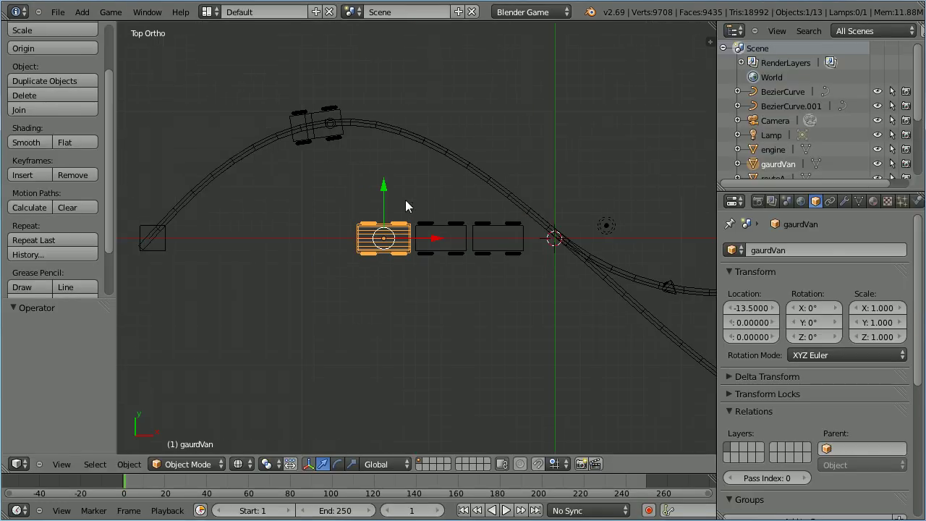
pyautogui.rightClick(537, 253)
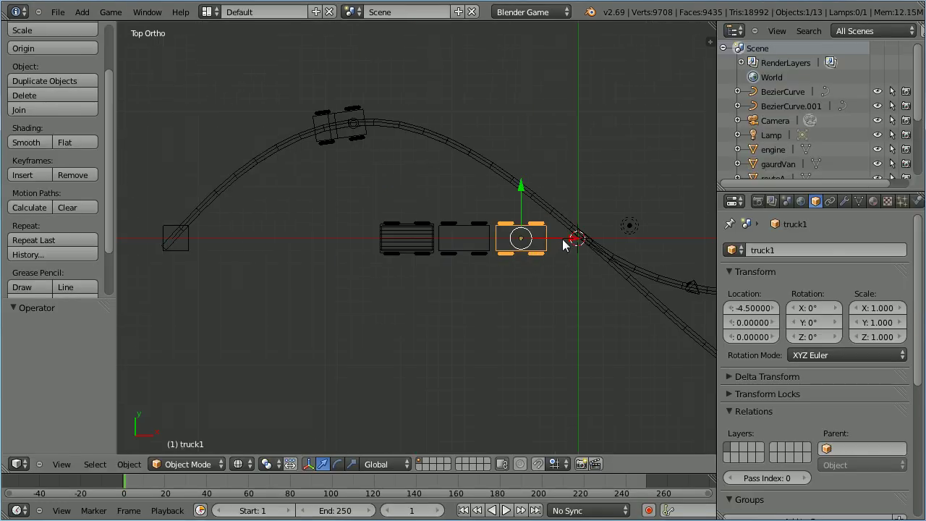
pyautogui.moveTo(570, 240); pyautogui.dragTo(348, 250)
pyautogui.moveTo(295, 177); pyautogui.dragTo(296, 90)
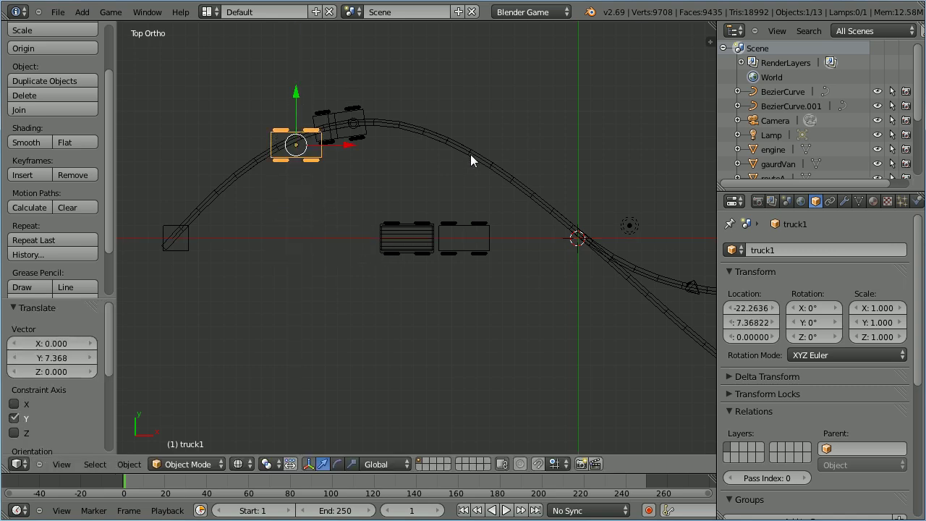
pyautogui.press('r')
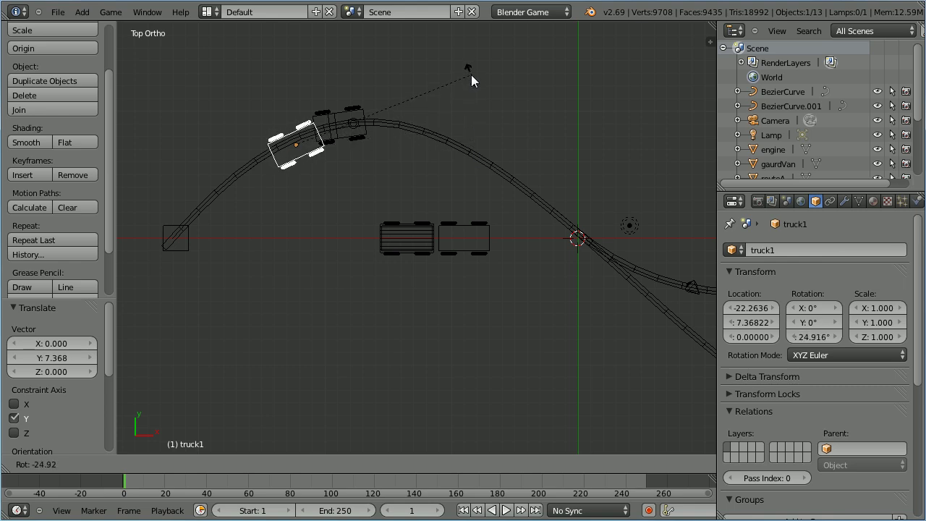
pyautogui.click(471, 74)
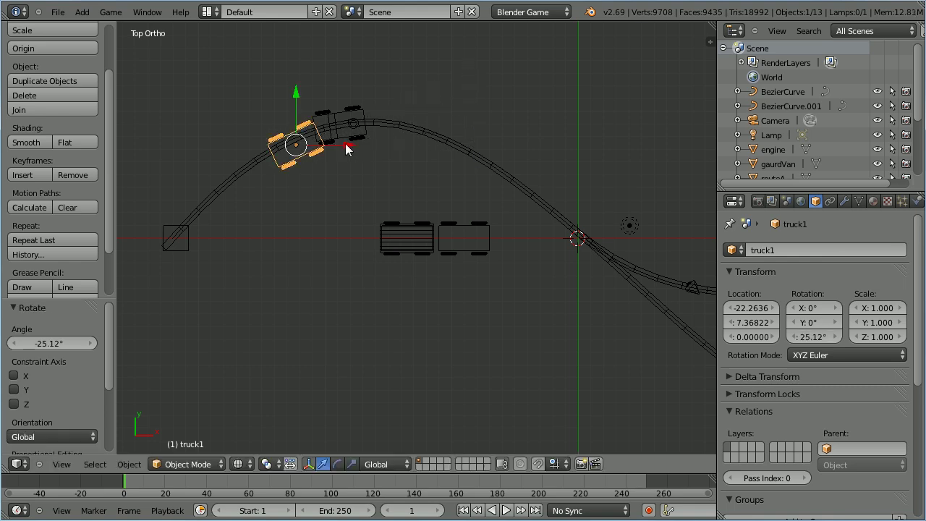
# Nudge truck1 farther back along the track and place truck2 behind it at about X -26.9, Y 5.1, rotated about 39°
pyautogui.moveTo(352, 144); pyautogui.dragTo(335, 144)
pyautogui.moveTo(285, 92); pyautogui.dragTo(287, 90)
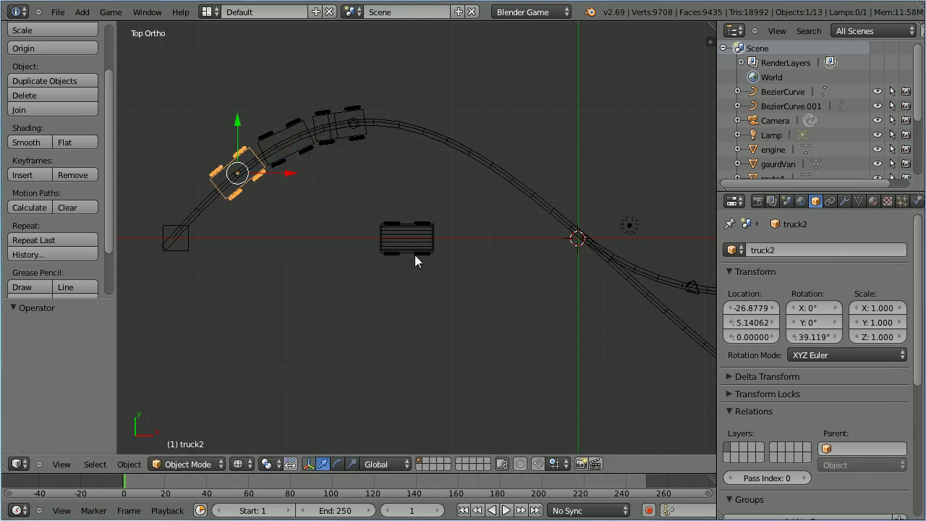
# Move the gaurdVan behind truck2 to about X -29, Y 1.3 and rotate it about 47.6° to follow the curve
pyautogui.rightClick(420, 252)
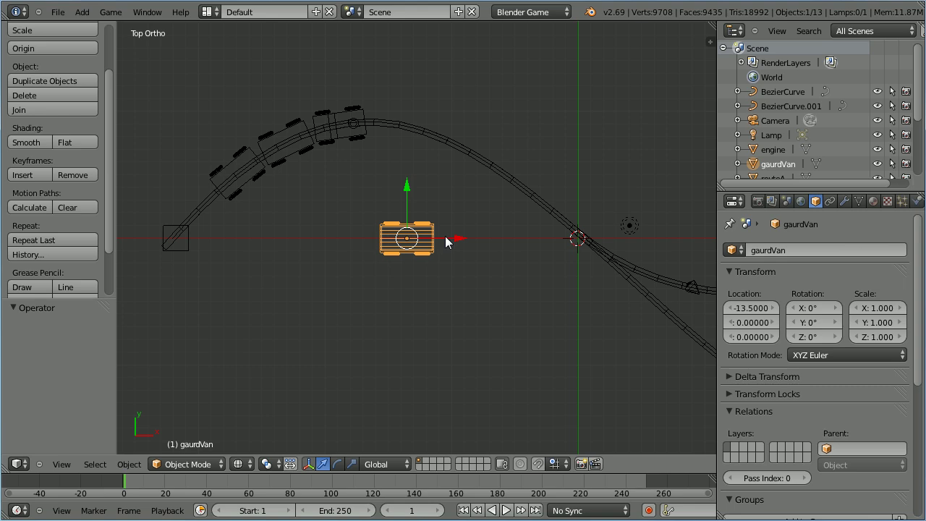
pyautogui.moveTo(456, 241); pyautogui.dragTo(261, 252)
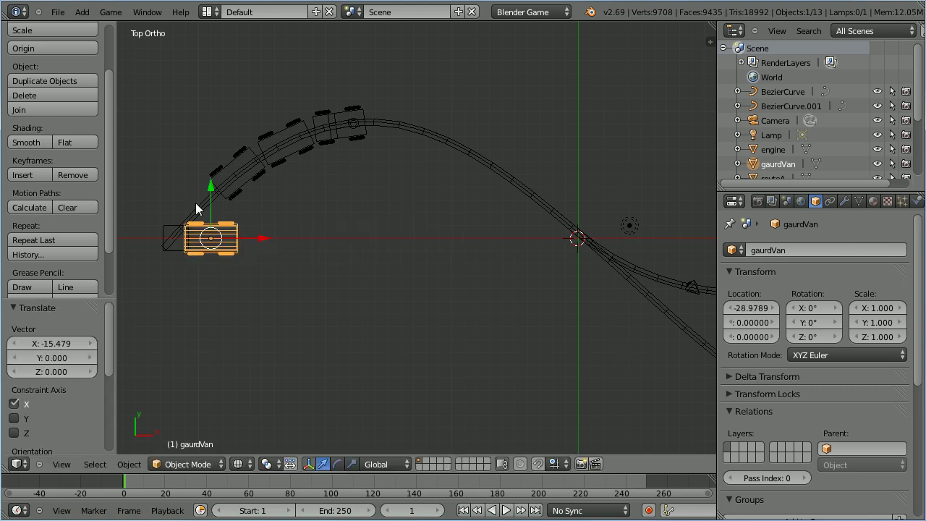
pyautogui.moveTo(210, 191); pyautogui.dragTo(208, 172)
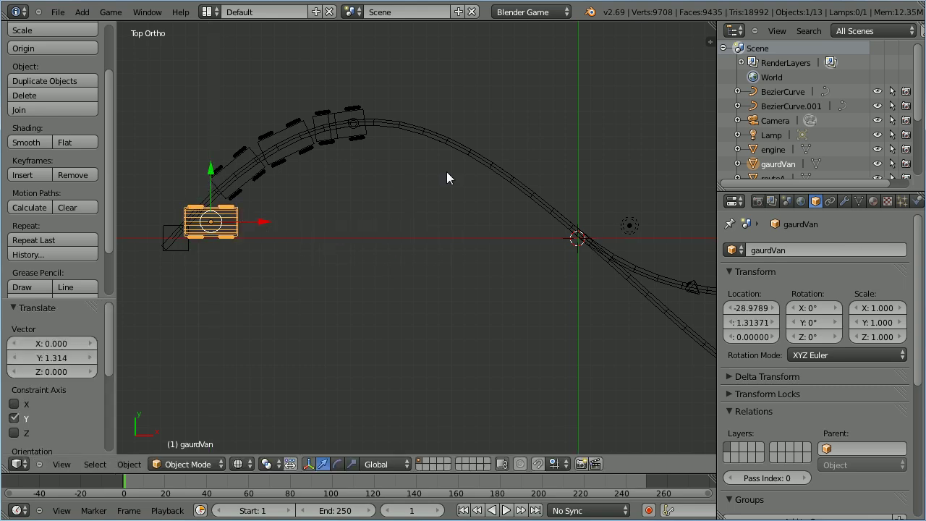
pyautogui.press('r')
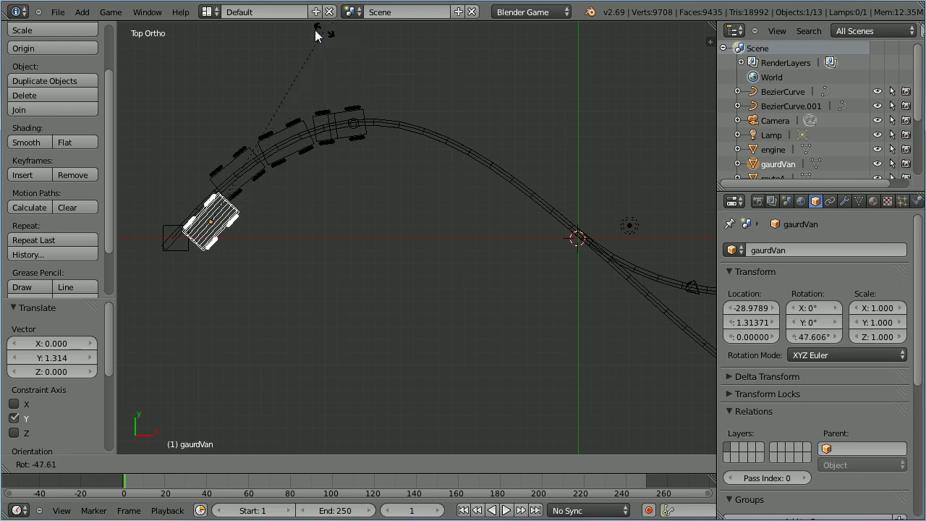
pyautogui.click(324, 31)
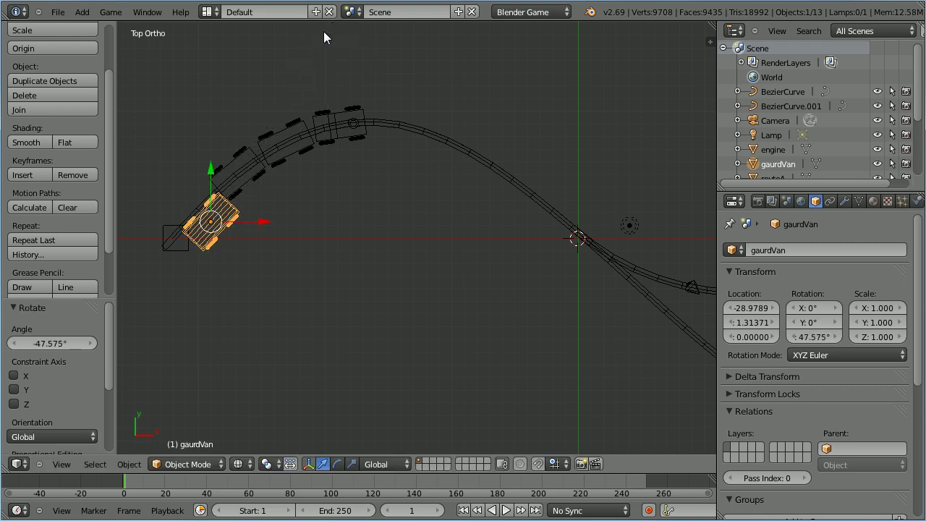
# Fine-tune the gaurdVan's position on the track to about X -30.2, Y 2.1 and save the file
pyautogui.press('g')
pyautogui.press('x')
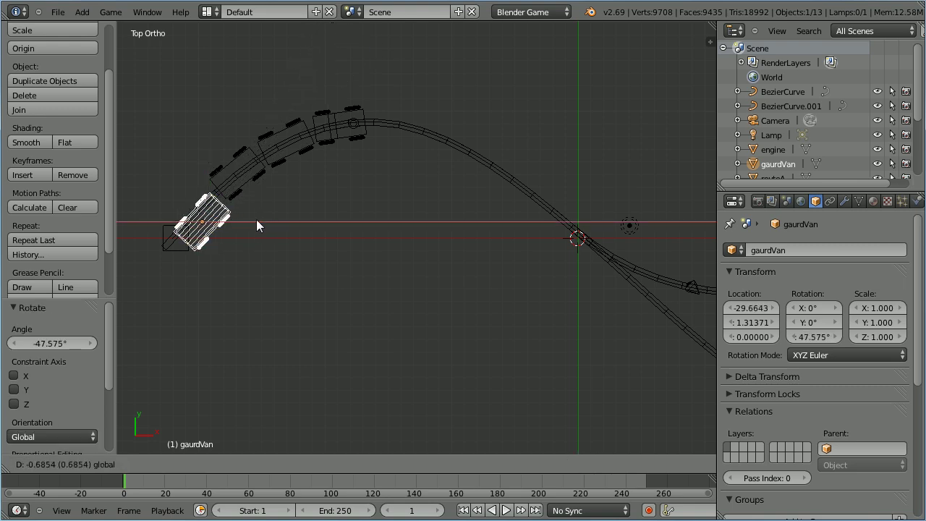
pyautogui.click(256, 219)
pyautogui.moveTo(204, 179); pyautogui.dragTo(202, 157)
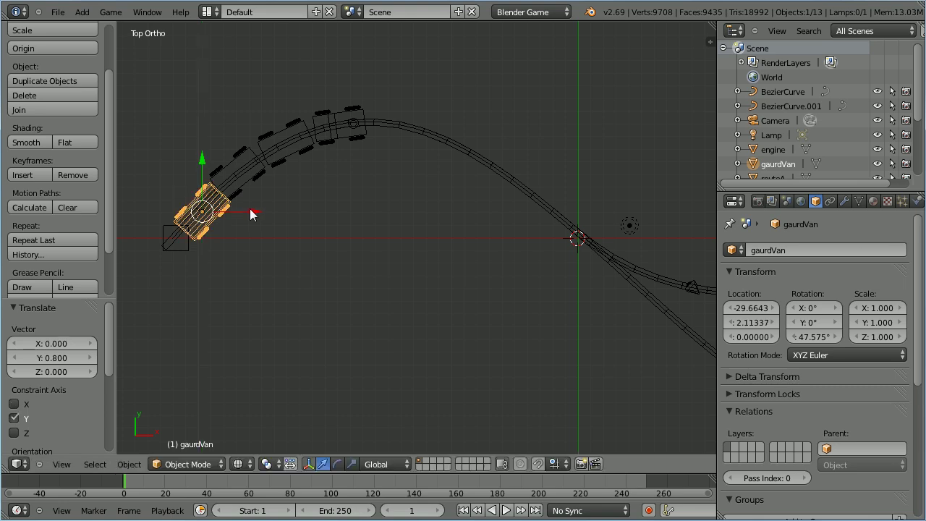
pyautogui.moveTo(252, 214); pyautogui.dragTo(244, 207)
pyautogui.hotkey('ctrl', 's')
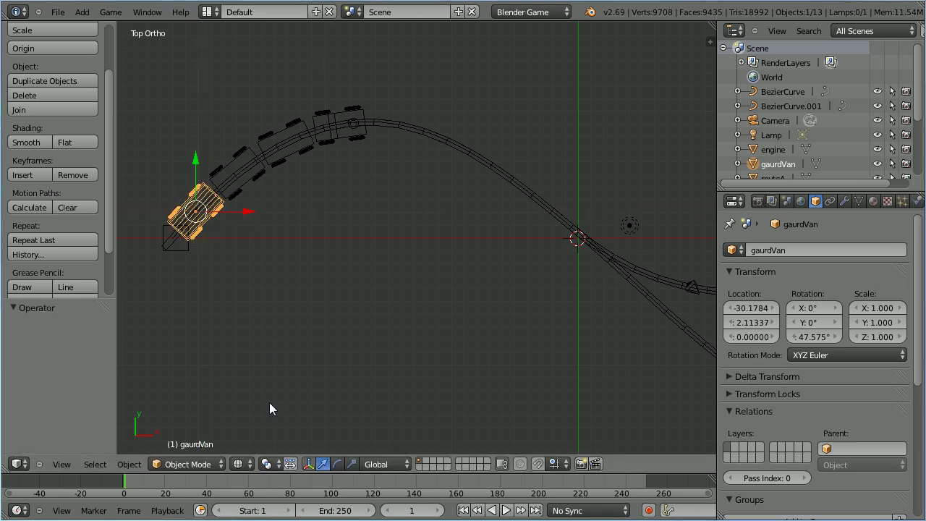
# Switch the 3D view to Solid shading and bring the whole train and both routes into view
pyautogui.click(238, 463)
pyautogui.click(313, 418)
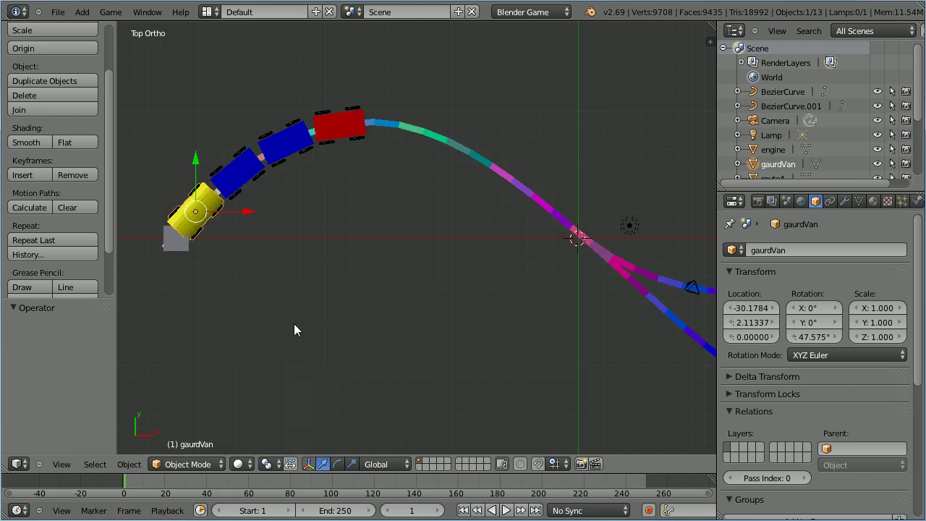
pyautogui.scroll(-3, 348, 332)
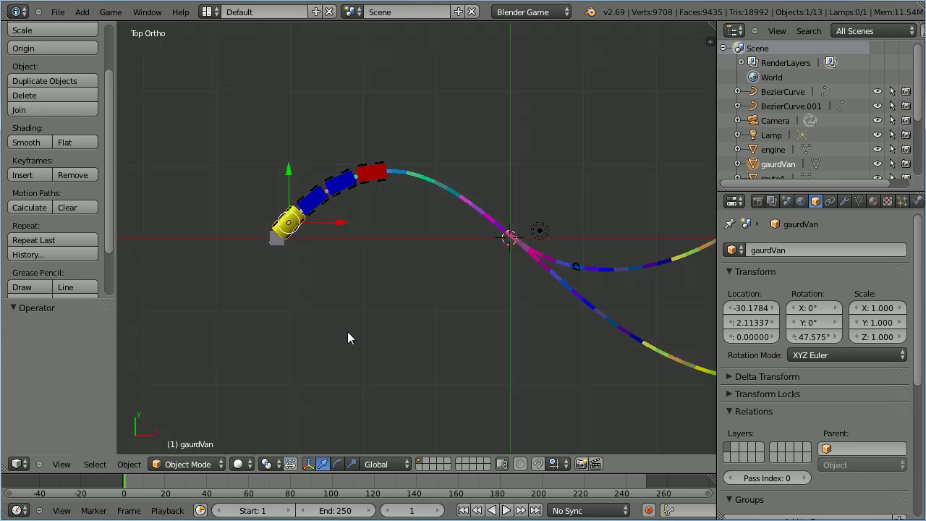
pyautogui.keyDown('ctrl'); pyautogui.scroll(-6, 348, 338); pyautogui.keyUp('ctrl')
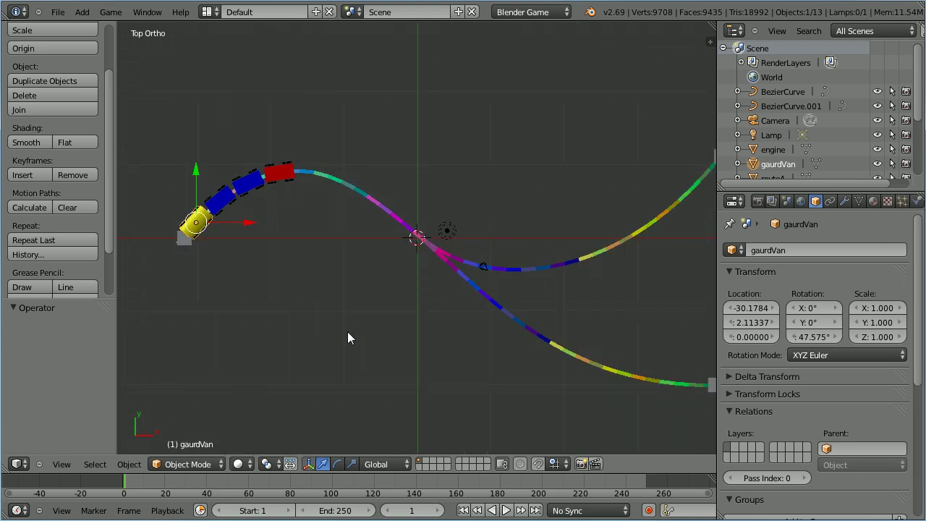
# Append the track object from track15.blend in the trackTut folder
pyautogui.click(57, 11)
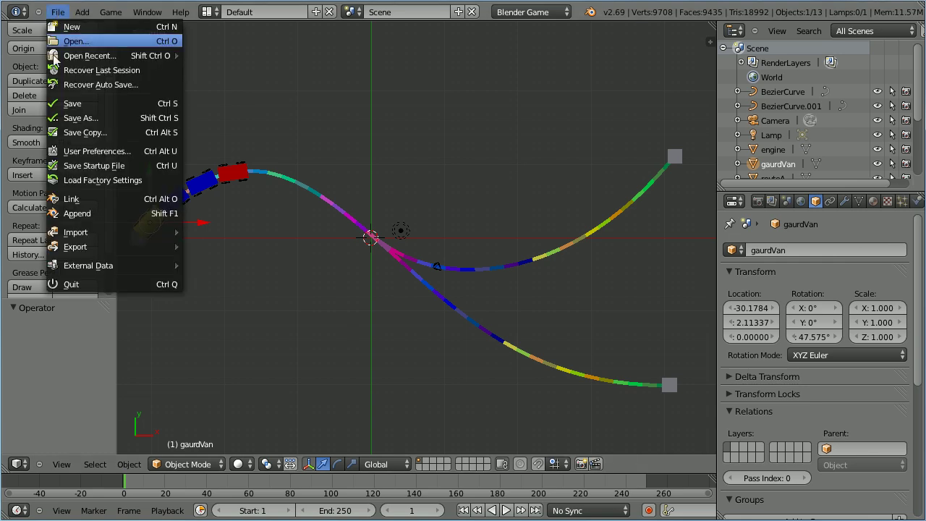
pyautogui.click(118, 215)
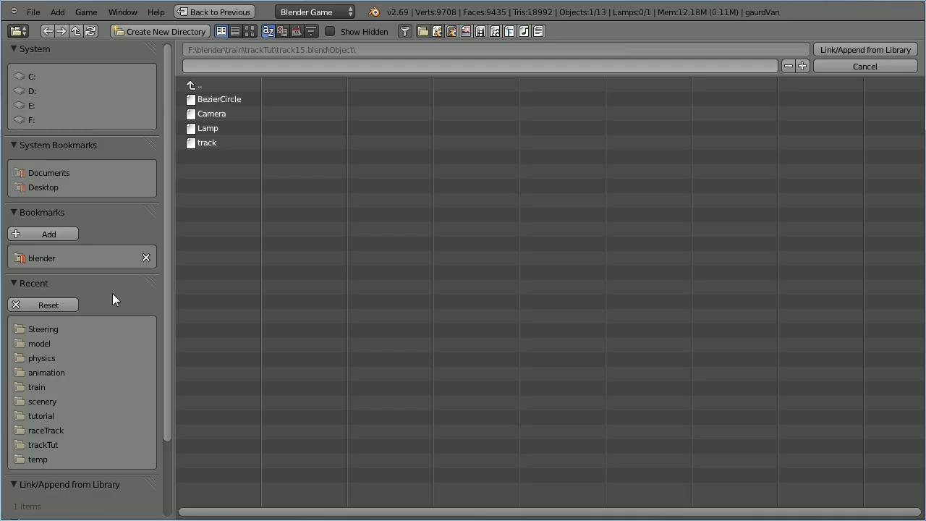
pyautogui.click(48, 443)
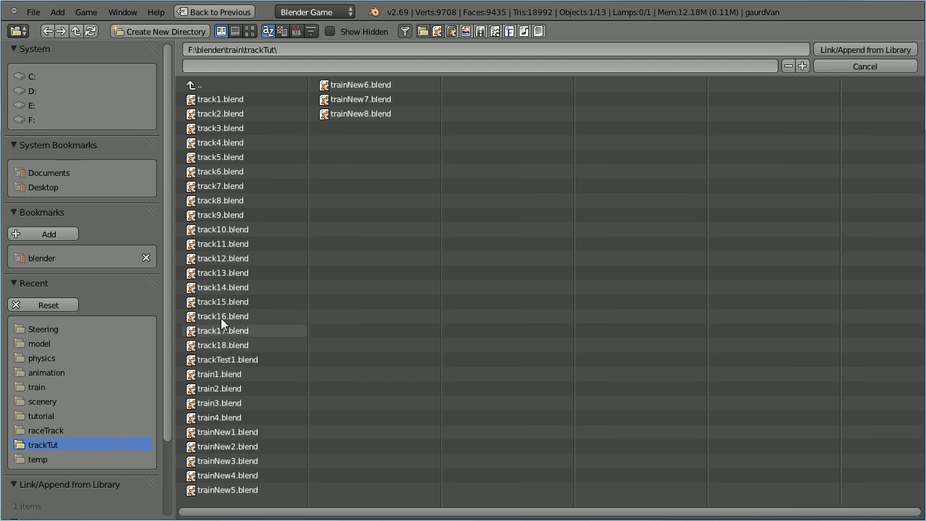
pyautogui.click(257, 304)
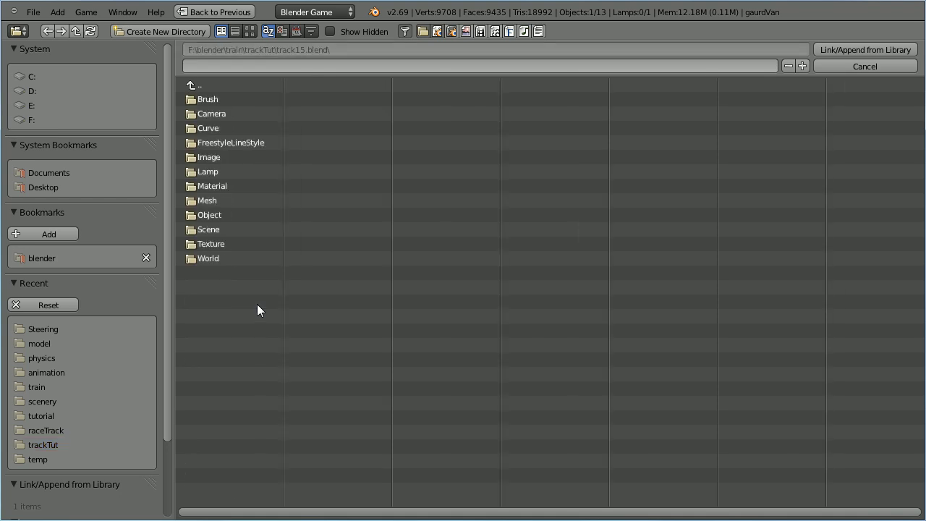
pyautogui.click(204, 214)
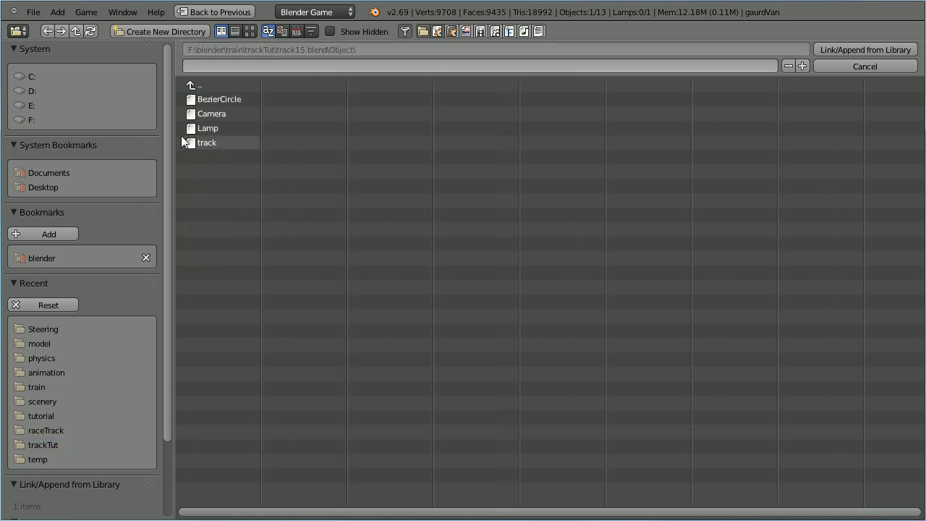
pyautogui.click(204, 142)
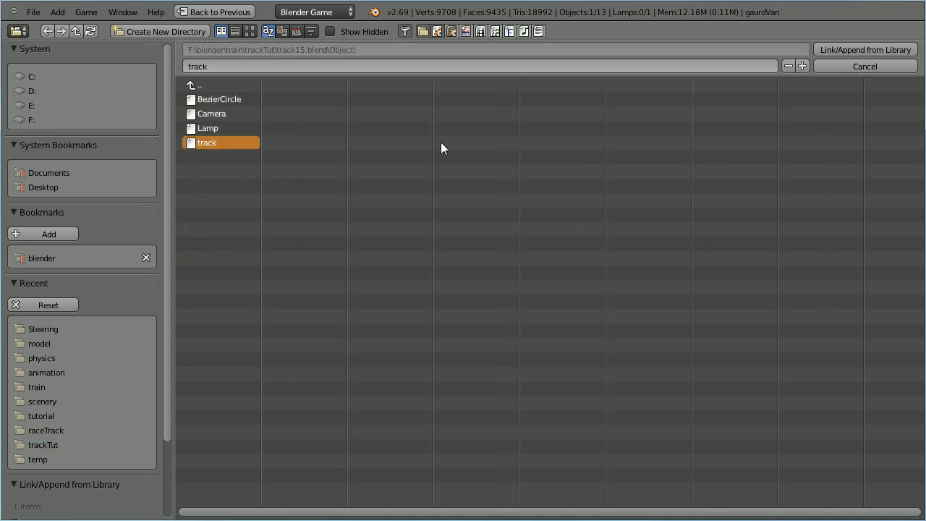
pyautogui.click(853, 44)
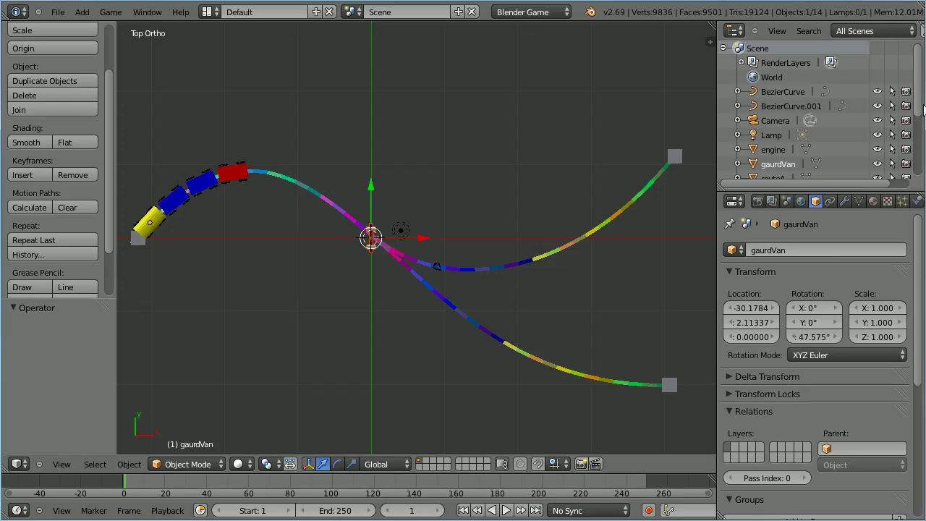
# Select the appended track object and add an Array modifier to it with Merge enabled
pyautogui.scroll(-5, 861, 144)
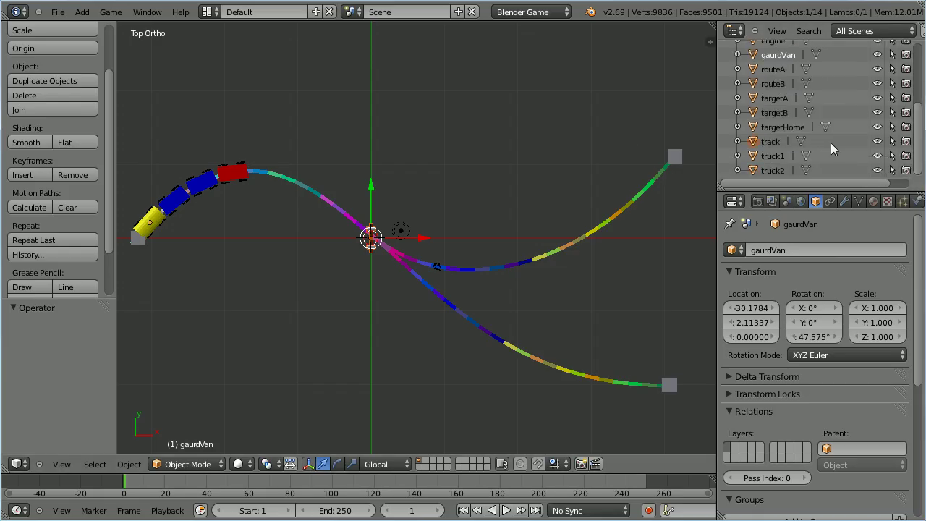
pyautogui.click(770, 142)
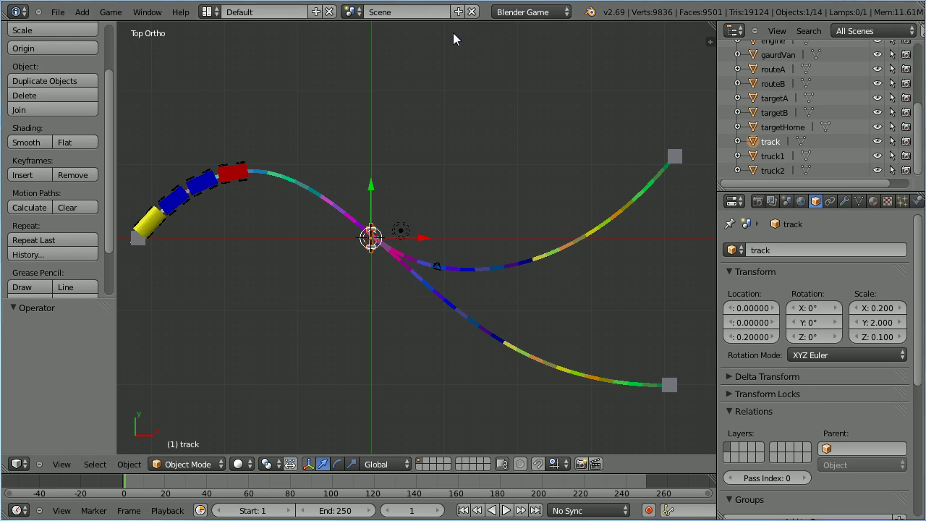
pyautogui.click(847, 200)
pyautogui.click(792, 253)
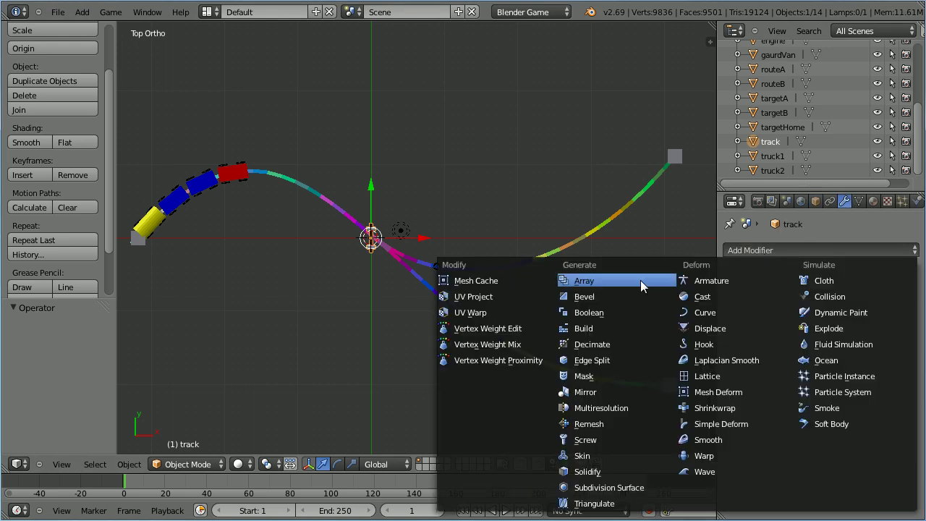
pyautogui.click(640, 280)
pyautogui.click(733, 422)
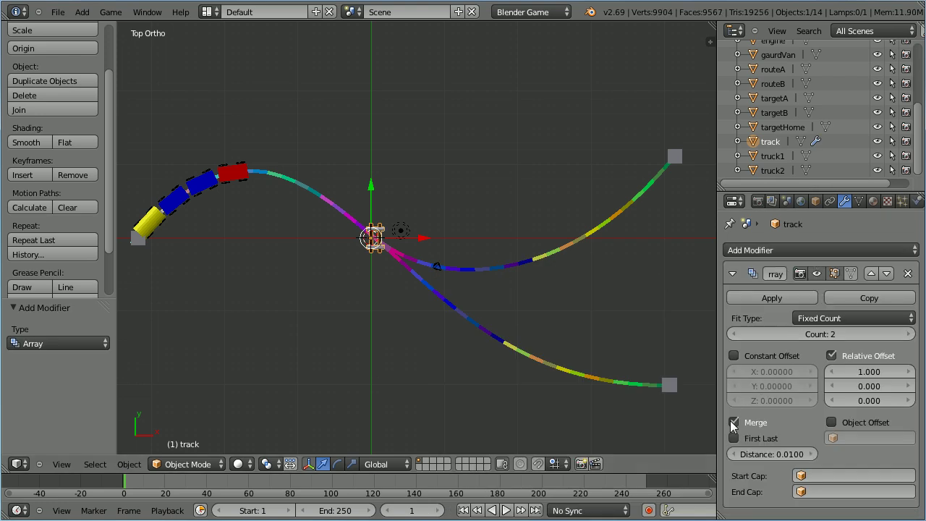
# Add a Curve modifier to the track with BezierCurve as its deforming object
pyautogui.click(807, 250)
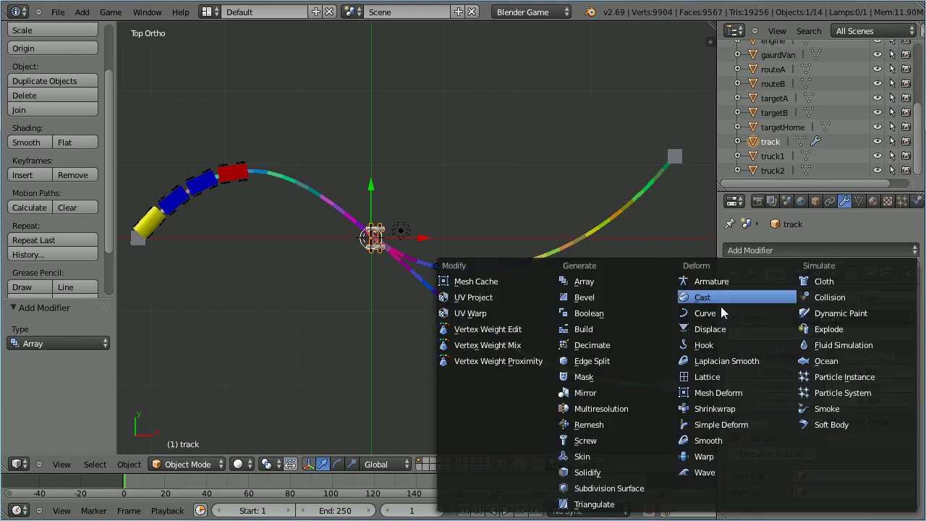
pyautogui.click(757, 312)
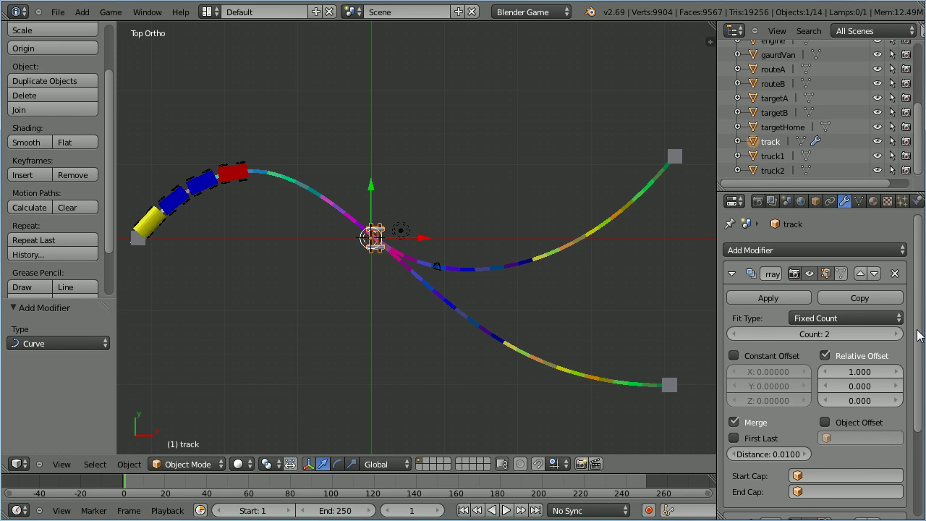
pyautogui.moveTo(918, 334); pyautogui.dragTo(920, 443)
pyautogui.click(782, 464)
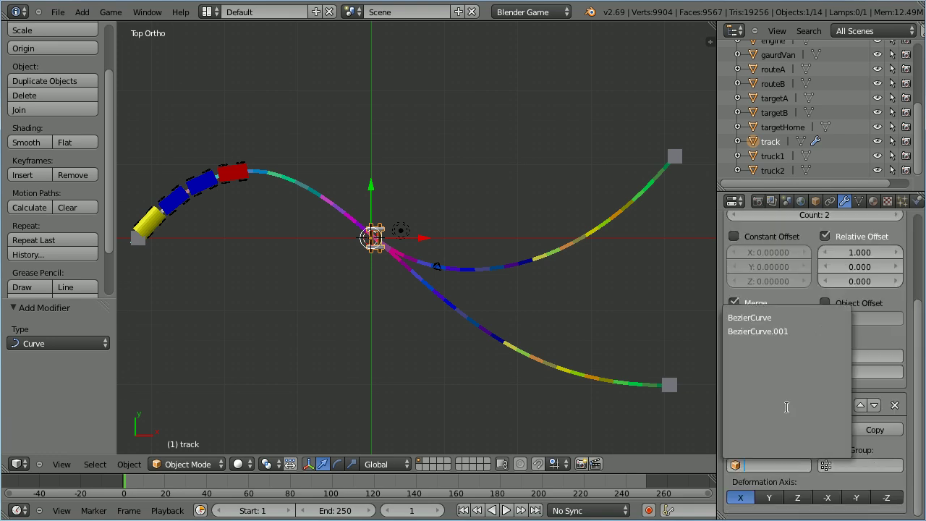
pyautogui.click(783, 317)
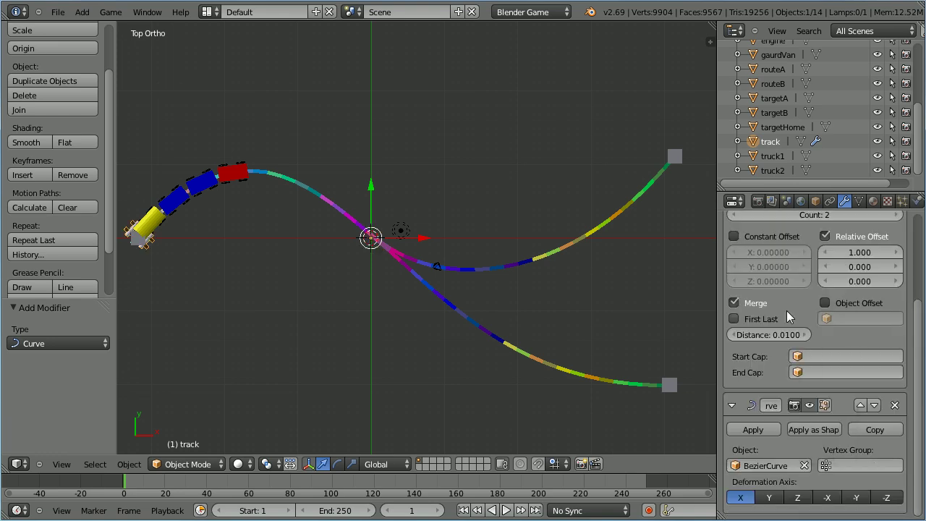
# Set the count of the track's Array modifier to 75
pyautogui.moveTo(919, 332); pyautogui.dragTo(923, 187)
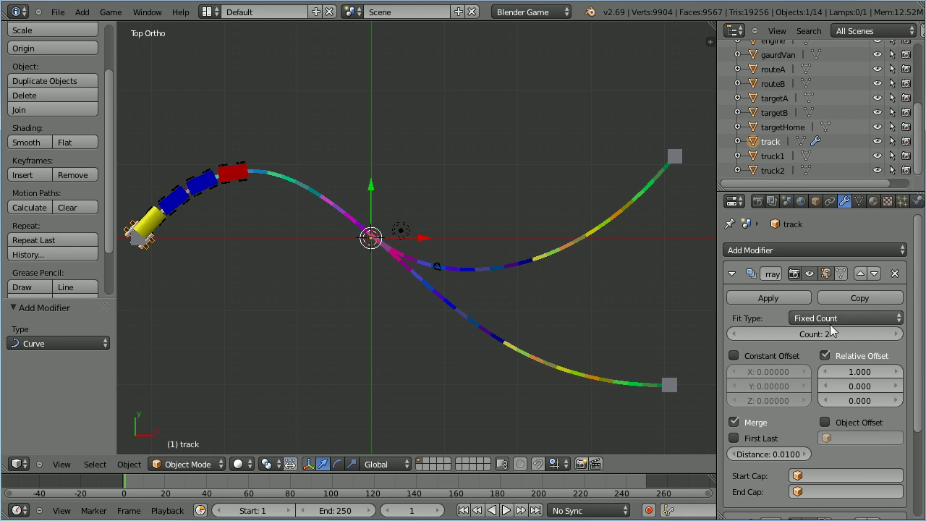
pyautogui.click(815, 335)
pyautogui.write('7')
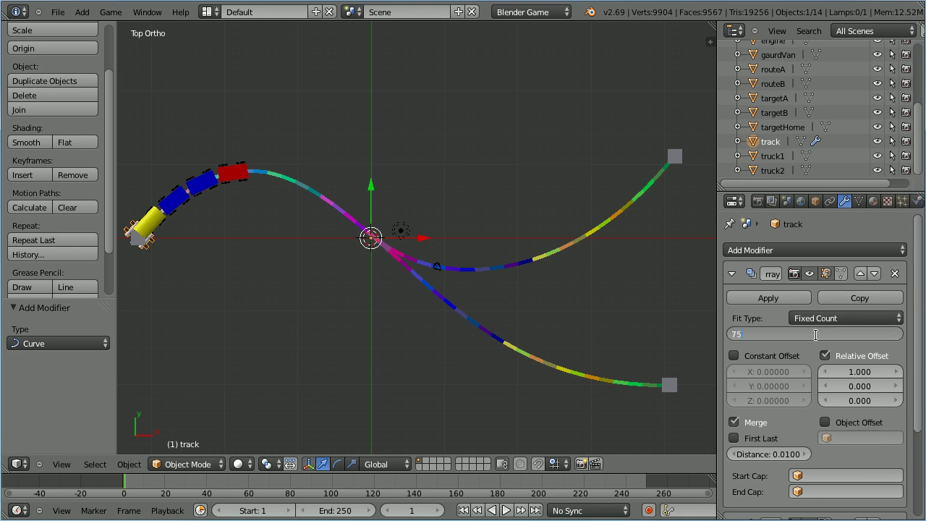
pyautogui.write('5')
pyautogui.press('Return')
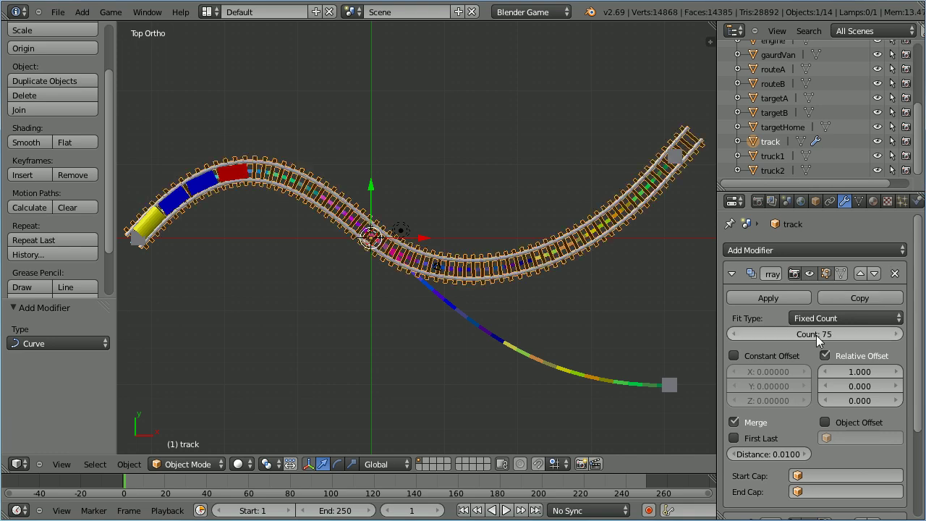
# Set the track's X location to -1.6
pyautogui.click(816, 201)
pyautogui.click(751, 308)
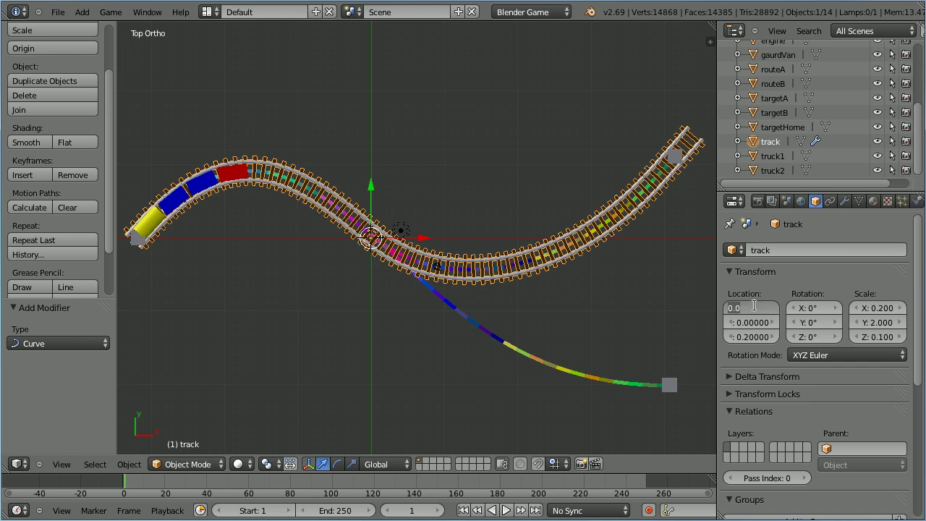
pyautogui.press('BackSpace')
pyautogui.write('-1.6')
pyautogui.press('Return')
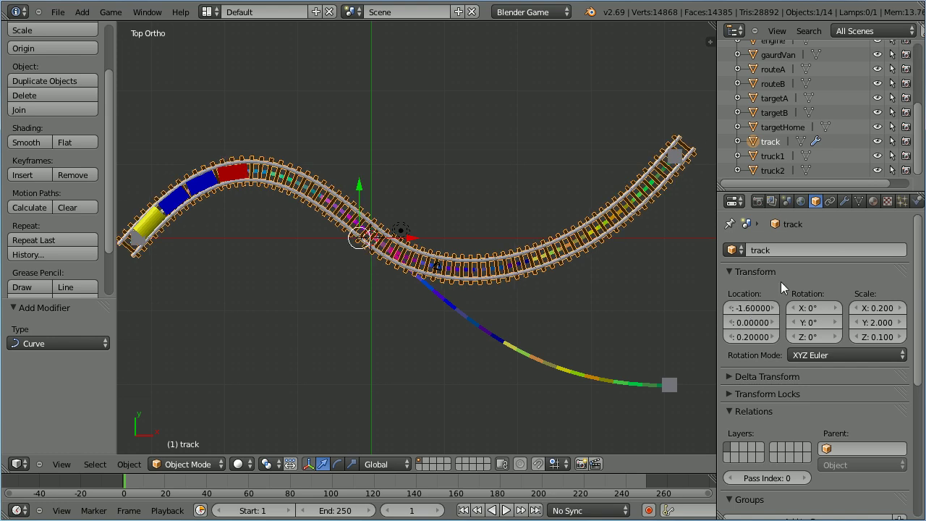
# Apply both the Array and the Curve modifiers on the track
pyautogui.click(844, 201)
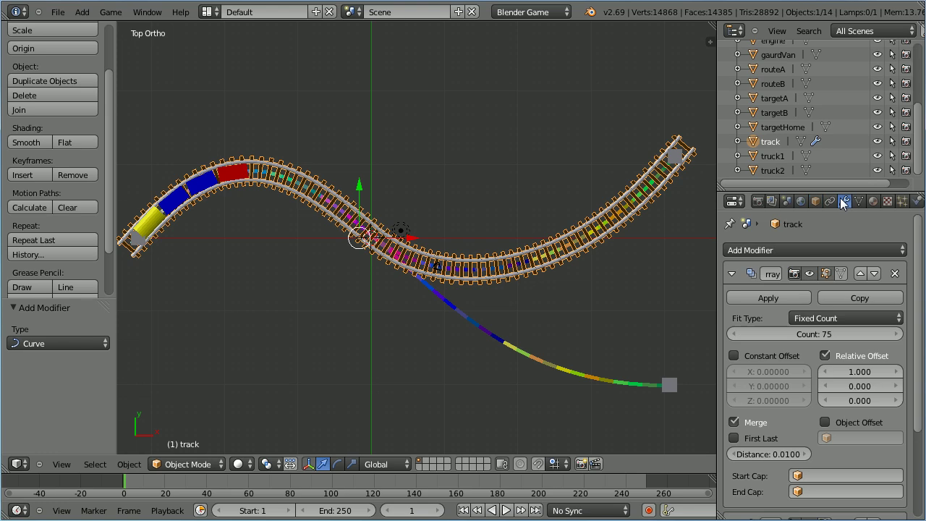
pyautogui.click(758, 295)
pyautogui.click(756, 298)
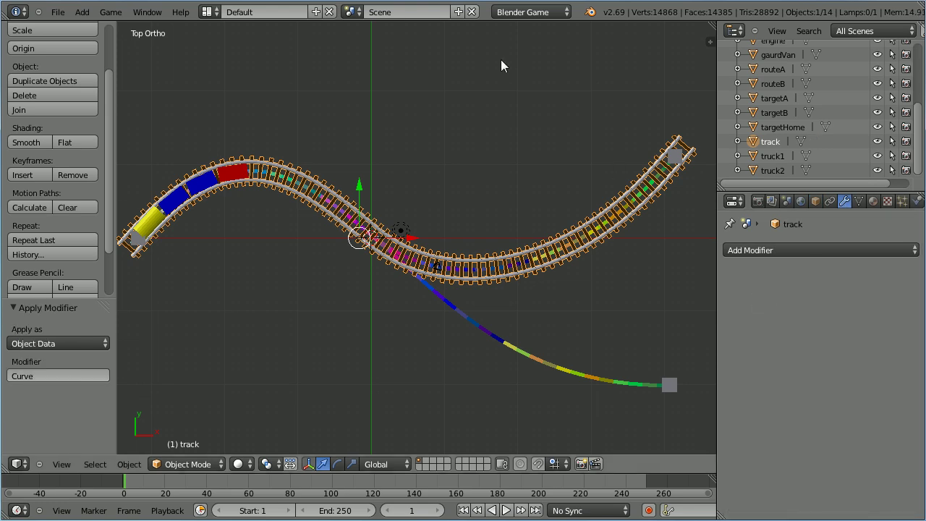
# Append the track object from the track15.blend file into the scene
pyautogui.click(57, 11)
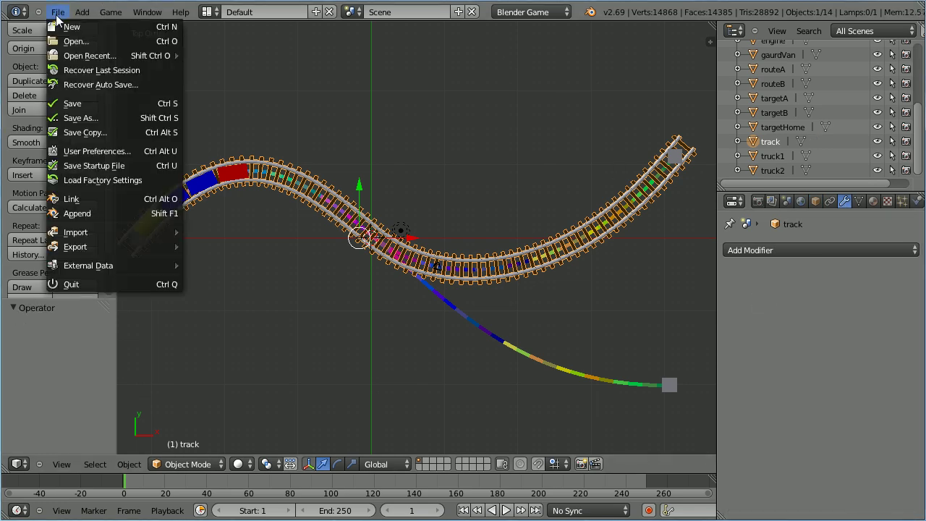
pyautogui.click(134, 213)
pyautogui.click(217, 144)
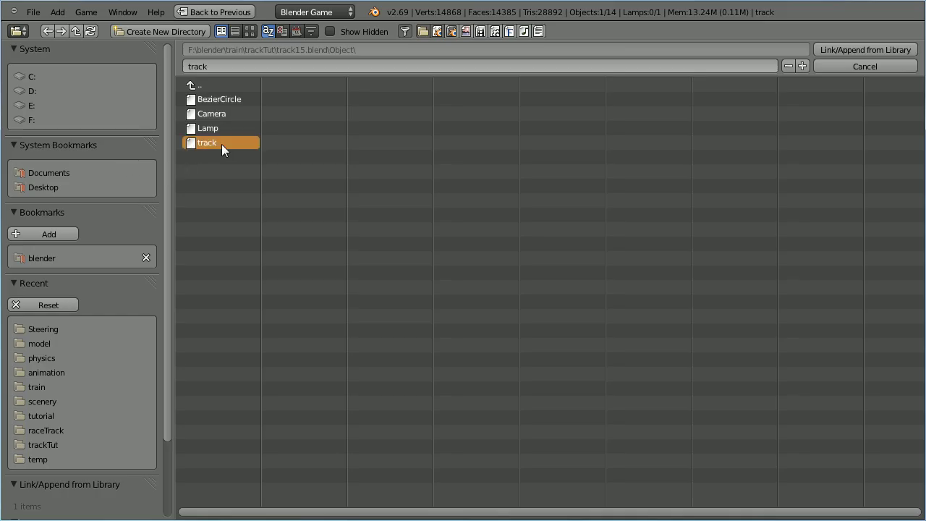
pyautogui.click(897, 52)
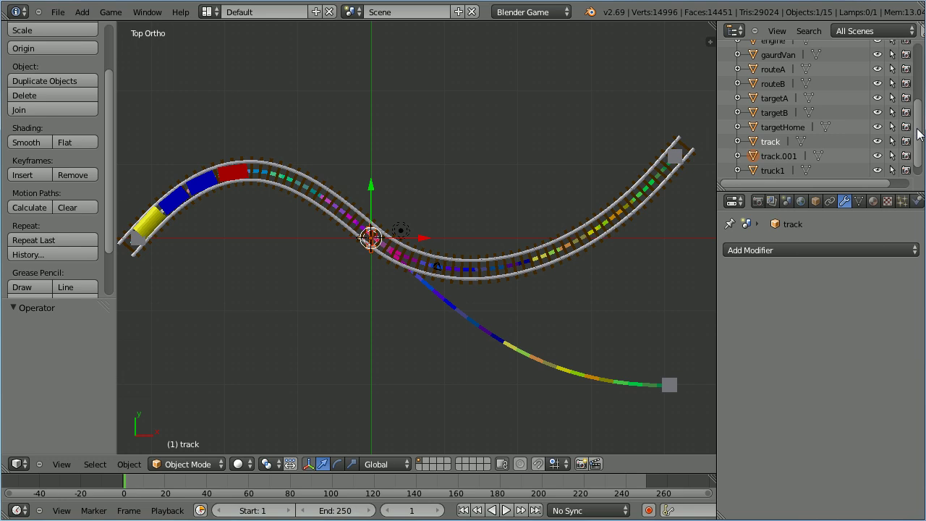
# Add an Array modifier with Merge enabled to the newly appended track.001
pyautogui.scroll(-1, 833, 161)
pyautogui.click(778, 144)
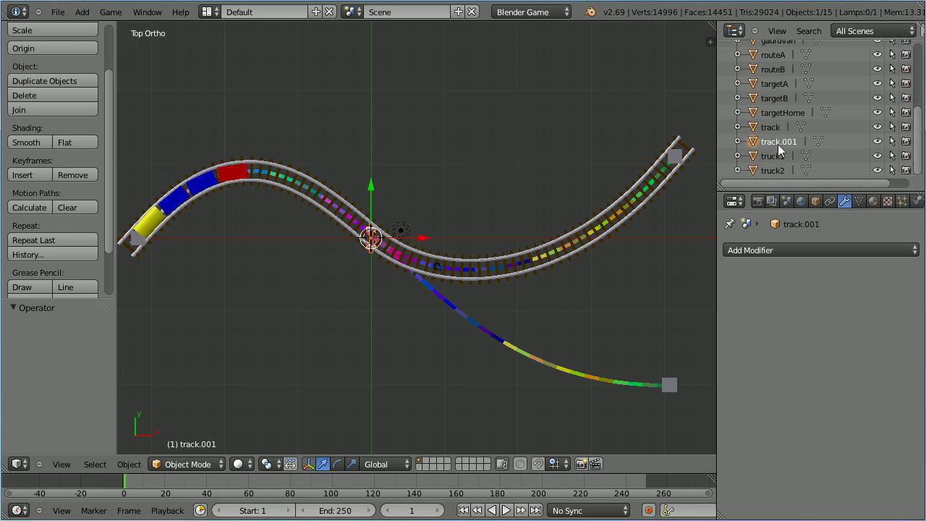
pyautogui.click(805, 248)
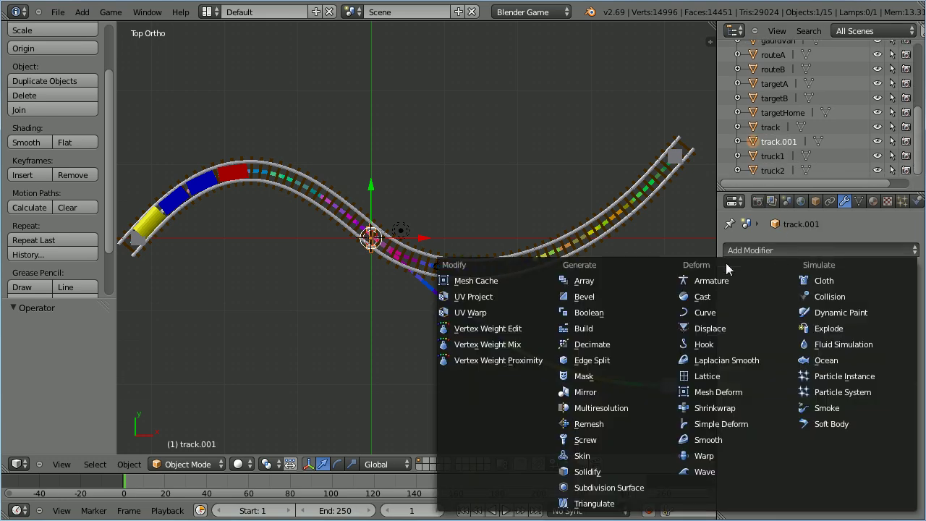
pyautogui.click(626, 278)
pyautogui.click(735, 421)
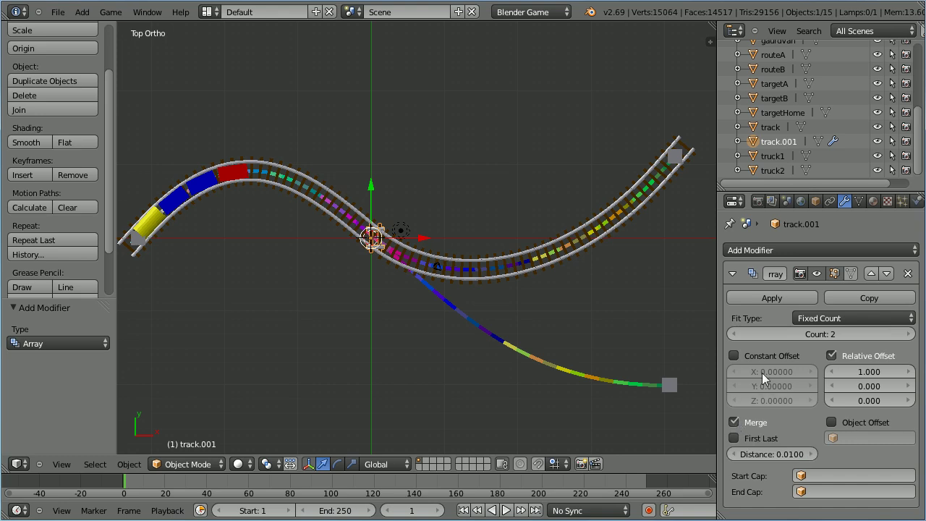
# Add a Curve modifier to track.001 with BezierCurve.001 as its deforming object
pyautogui.click(839, 248)
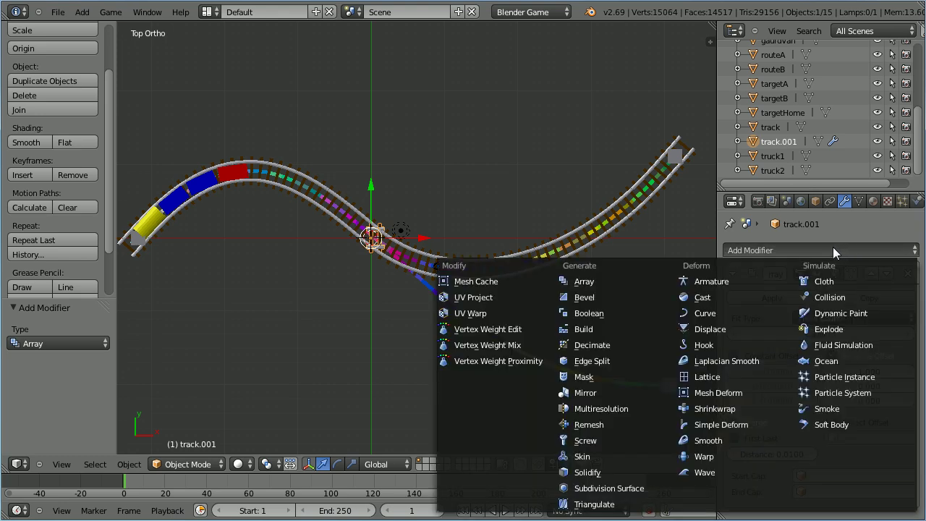
pyautogui.click(739, 315)
pyautogui.scroll(-5, 915, 358)
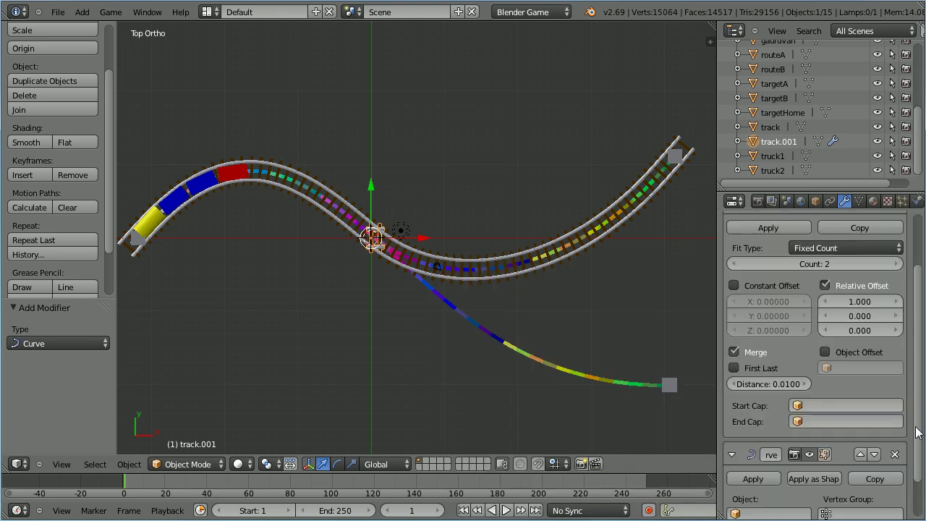
pyautogui.click(776, 464)
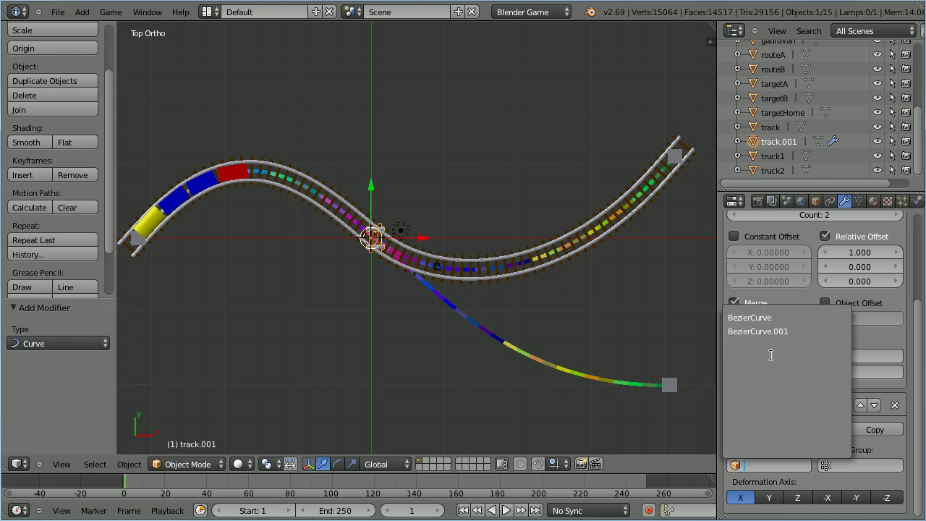
pyautogui.click(781, 331)
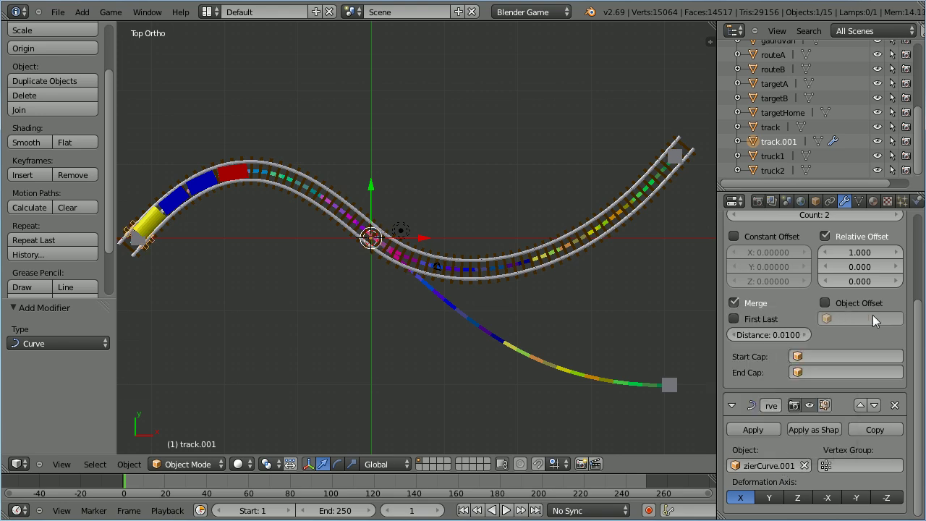
# Set the X location of track.001 to 40
pyautogui.click(816, 202)
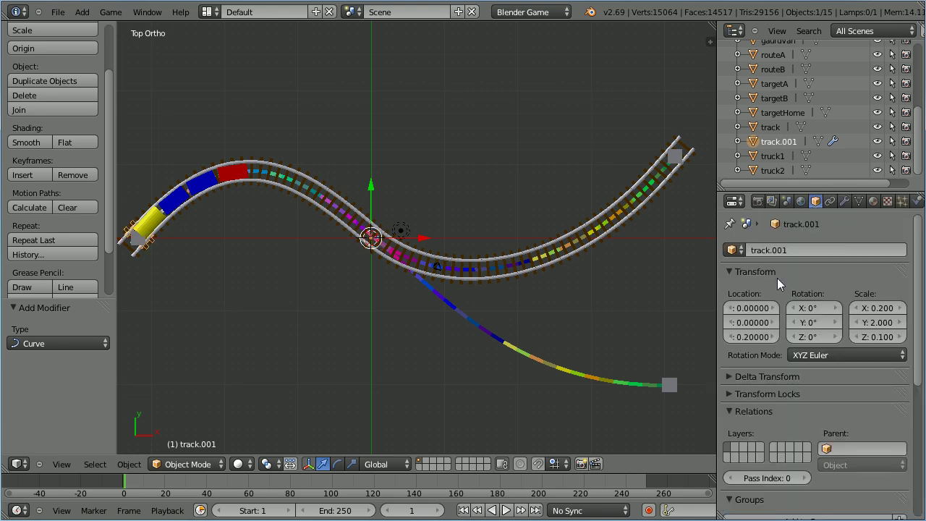
pyautogui.click(748, 307)
pyautogui.write('4')
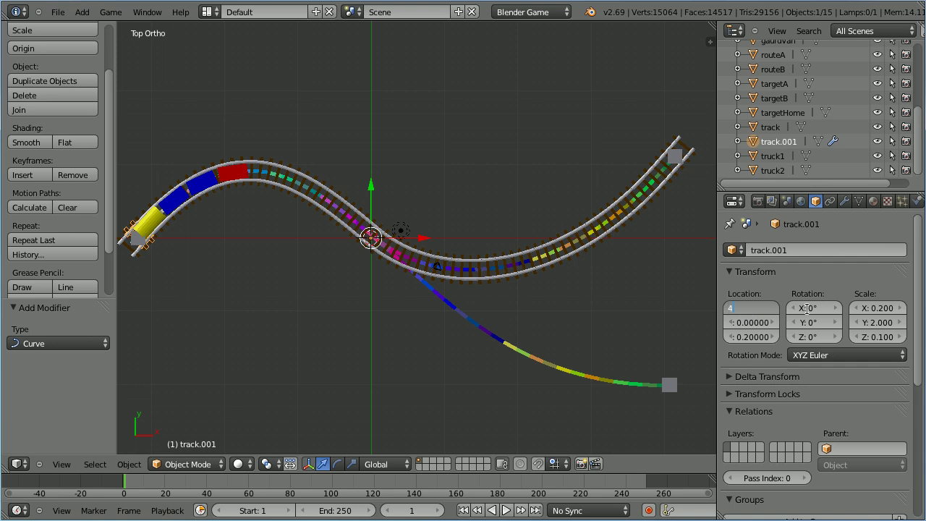
pyautogui.write('0')
pyautogui.press('Return')
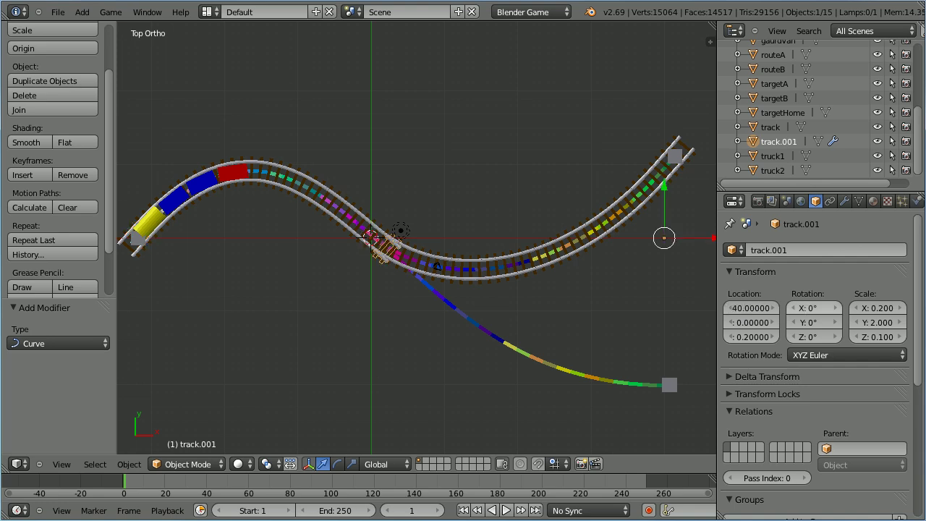
# Set the Array count of track.001 to 40 and apply both its Array and Curve modifiers
pyautogui.click(844, 202)
pyautogui.scroll(3, 842, 250)
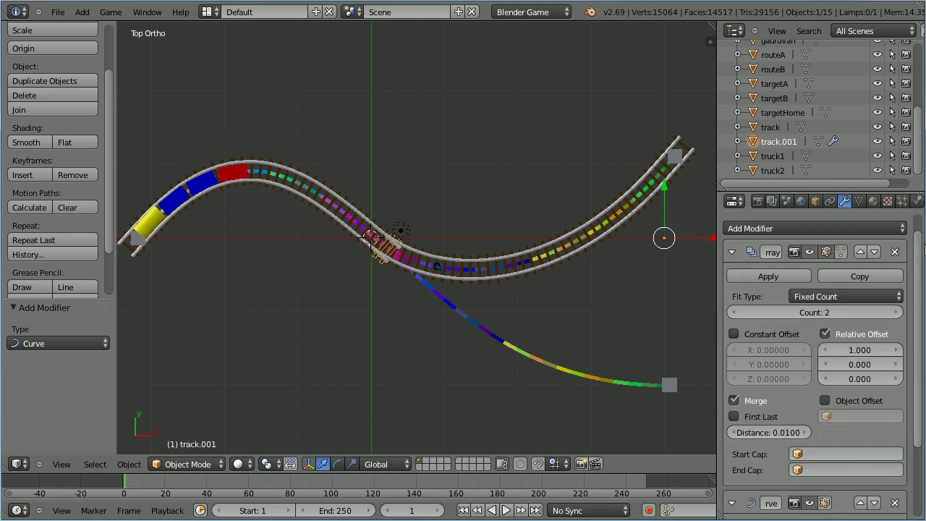
pyautogui.click(824, 332)
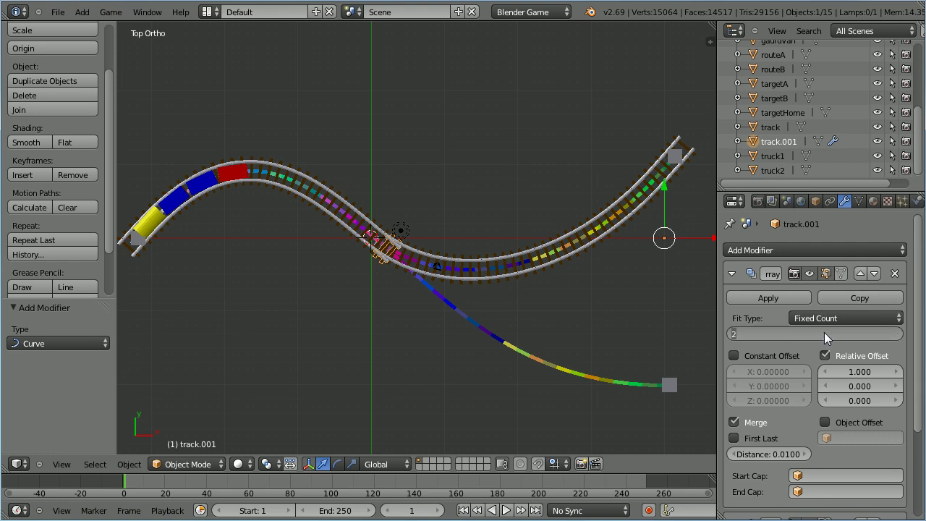
pyautogui.write('10')
pyautogui.press('Return')
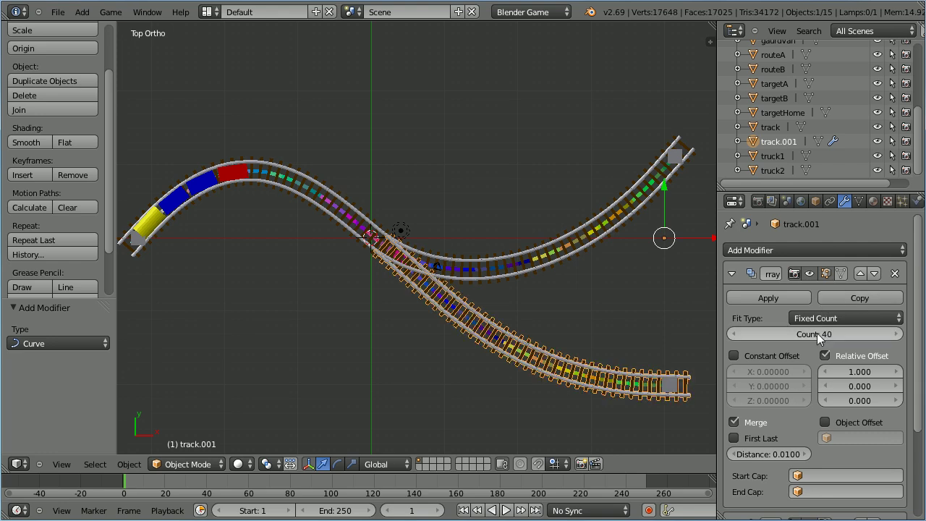
pyautogui.click(776, 296)
pyautogui.click(756, 296)
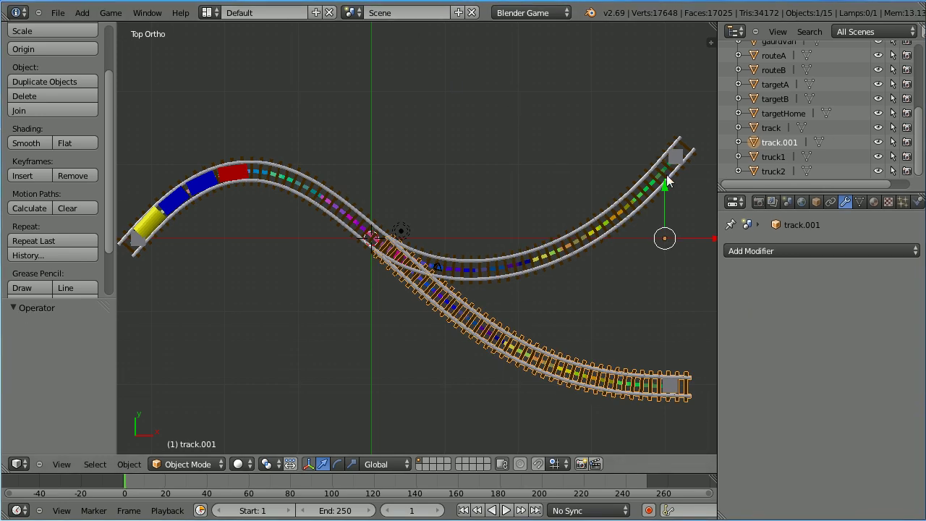
# Make targetA, targetB and targetHome invisible in their physics settings
pyautogui.rightClick(678, 160)
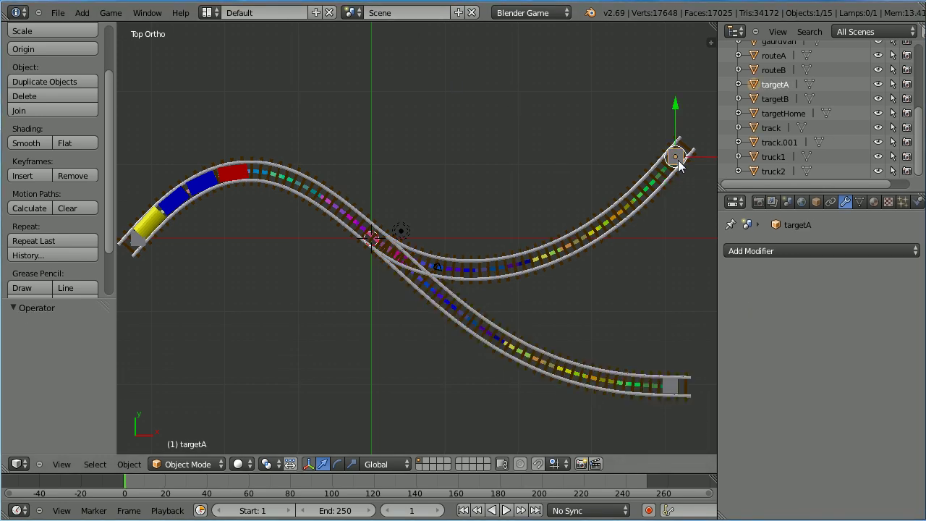
pyautogui.click(919, 202)
pyautogui.click(838, 326)
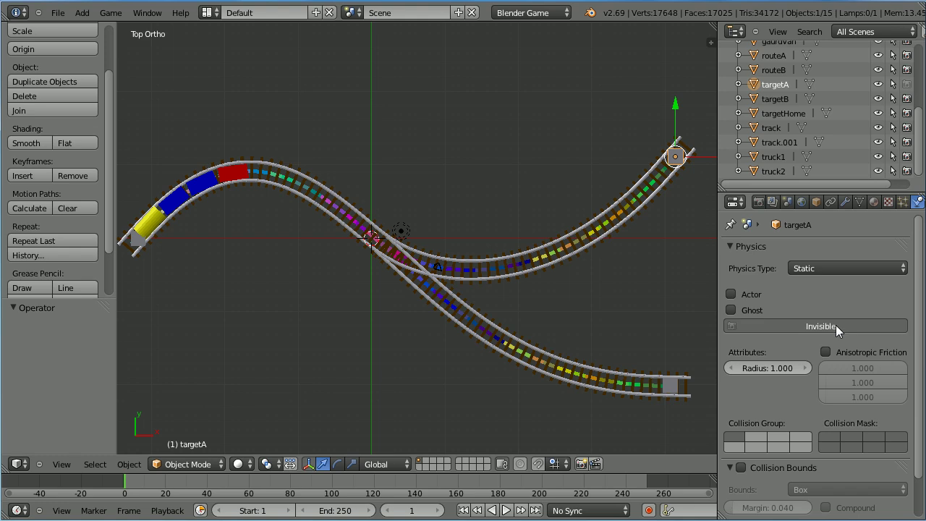
pyautogui.rightClick(680, 387)
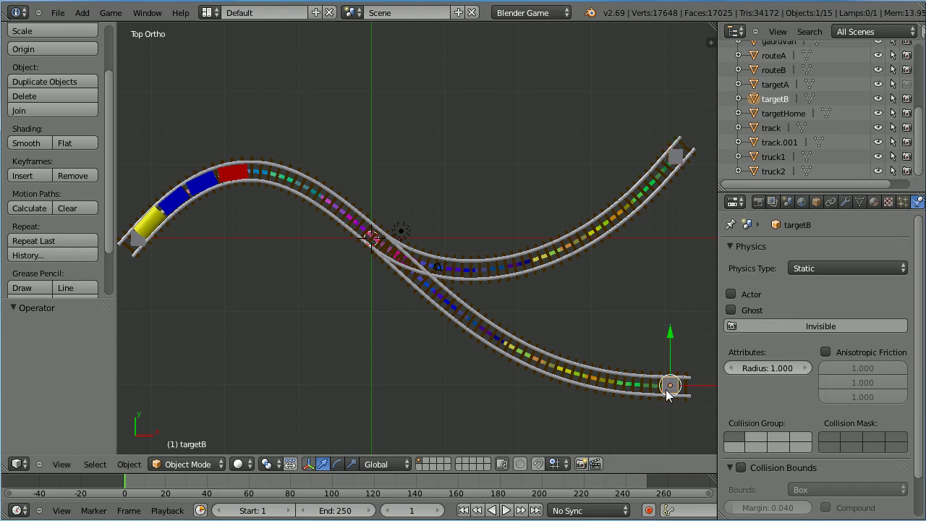
pyautogui.click(780, 327)
pyautogui.rightClick(138, 241)
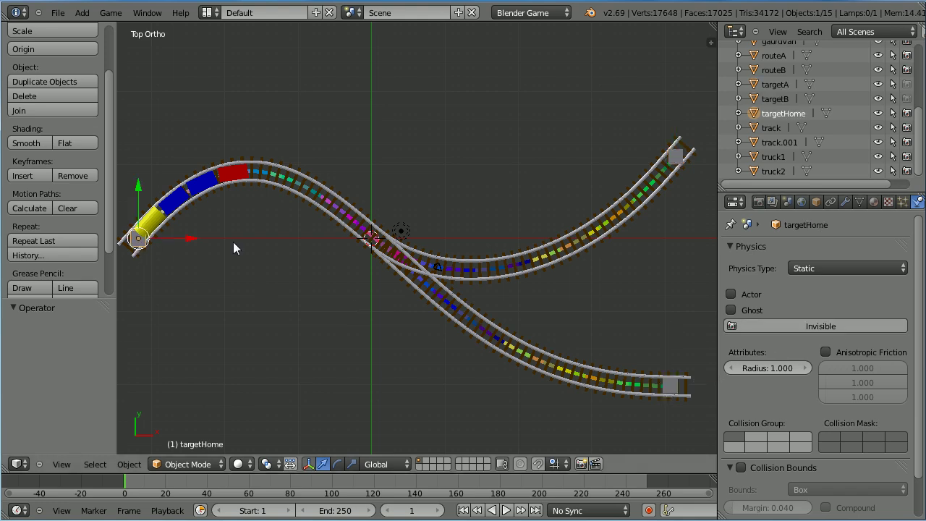
pyautogui.click(778, 329)
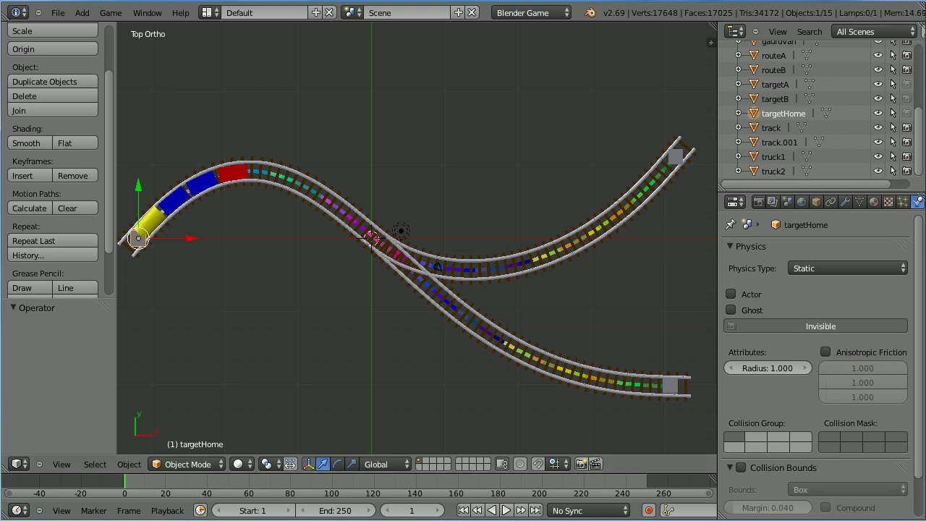
# Set the red engine's Z location to 1.9 to raise it onto the track
pyautogui.moveTo(425, 348); pyautogui.dragTo(398, 242, button='middle')
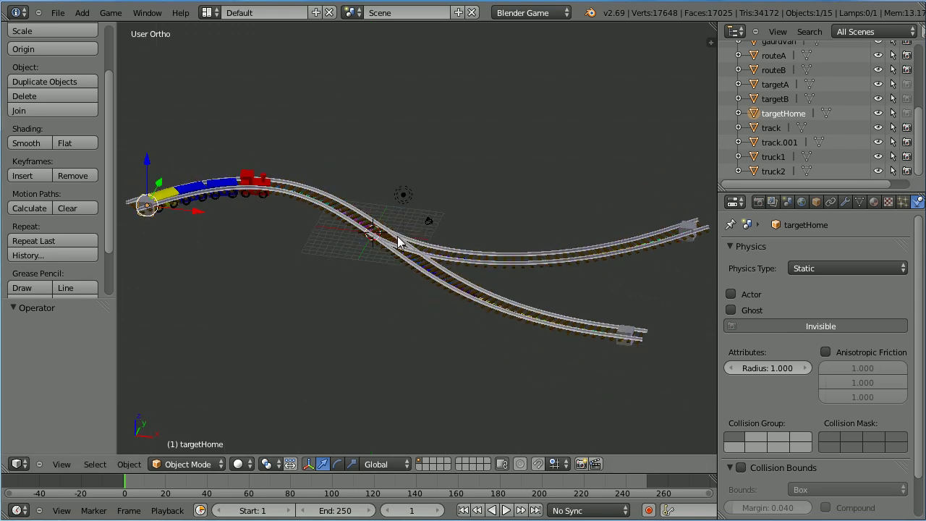
pyautogui.rightClick(256, 185)
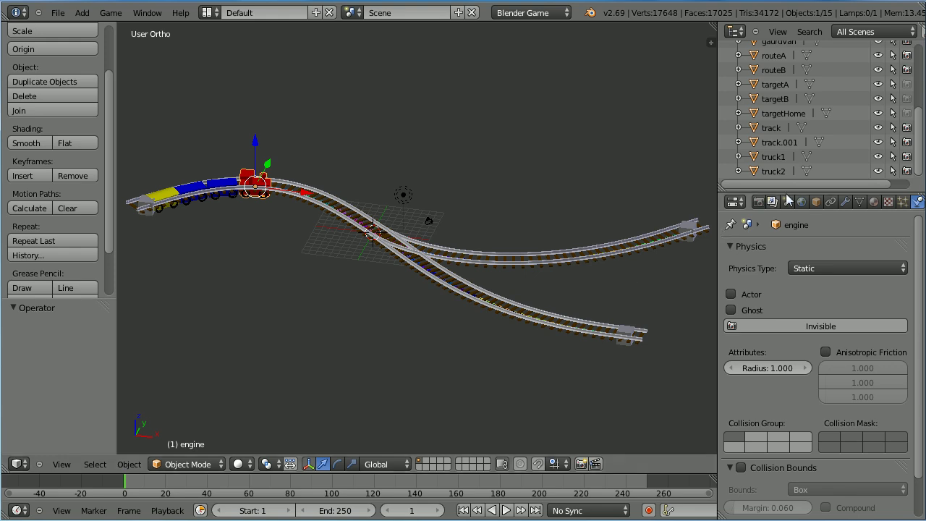
pyautogui.click(816, 202)
pyautogui.click(754, 338)
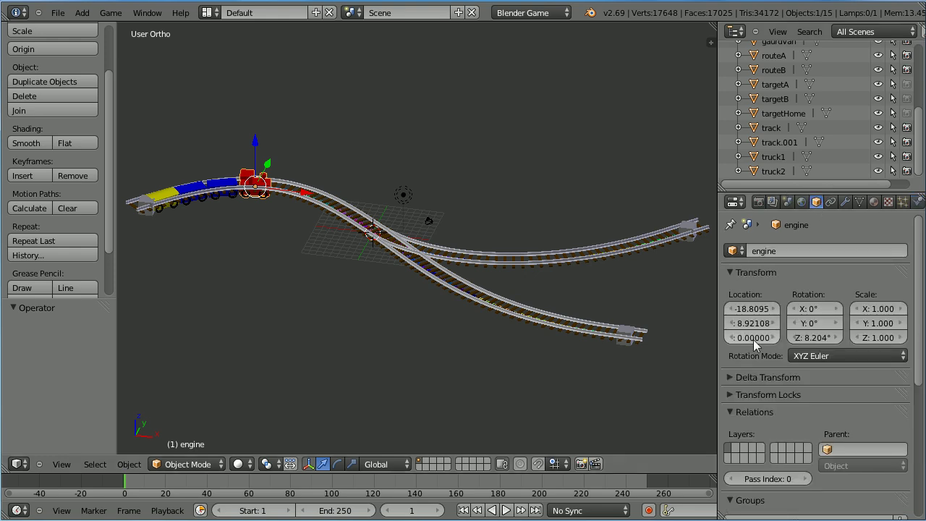
pyautogui.write('1.9')
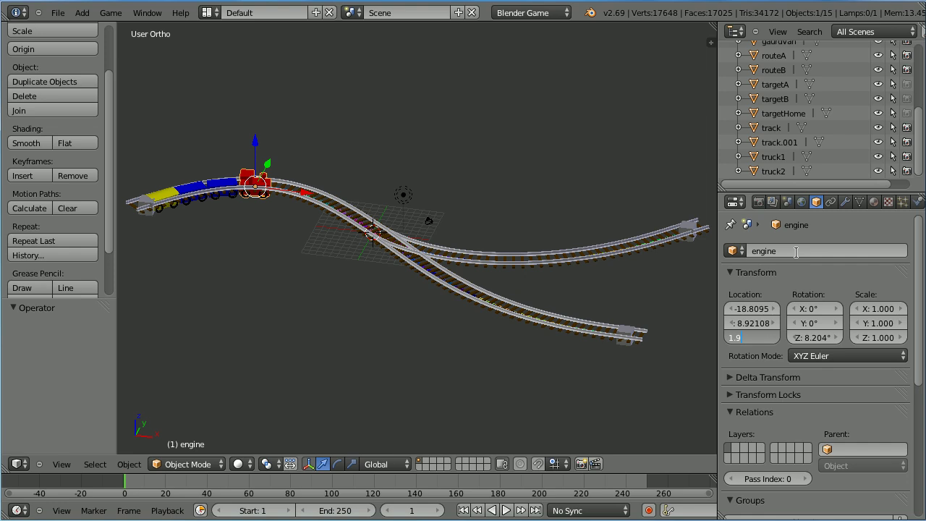
pyautogui.press('Return')
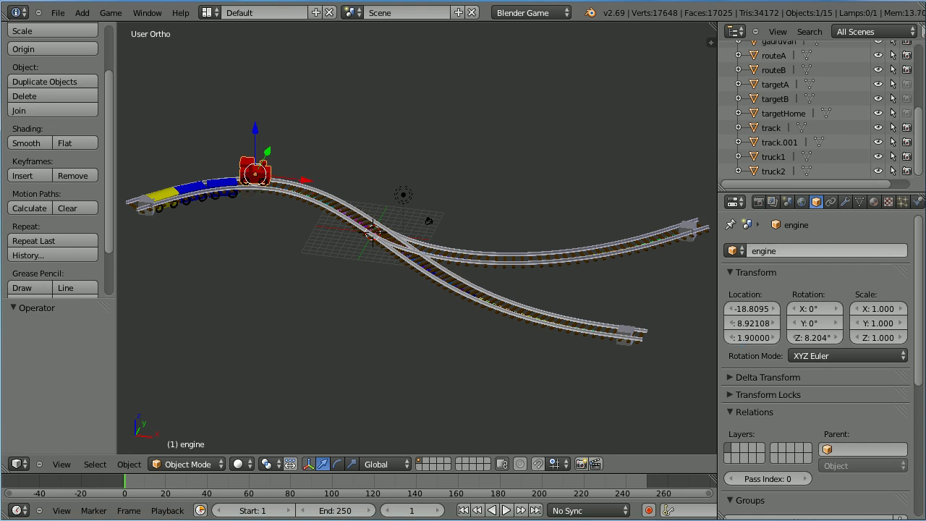
# Set the Z location of targetA to 1.9
pyautogui.rightClick(685, 228)
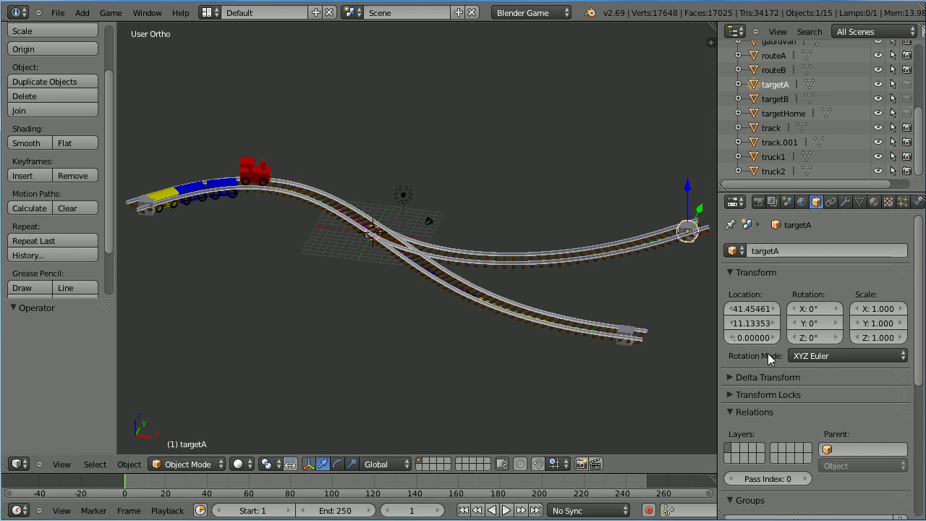
pyautogui.click(746, 338)
pyautogui.write('1')
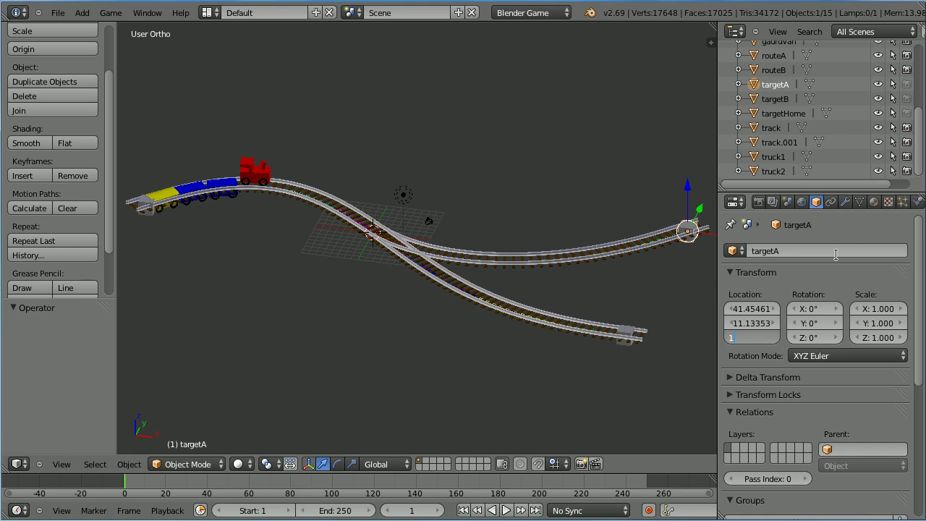
pyautogui.write('.9')
pyautogui.press('Return')
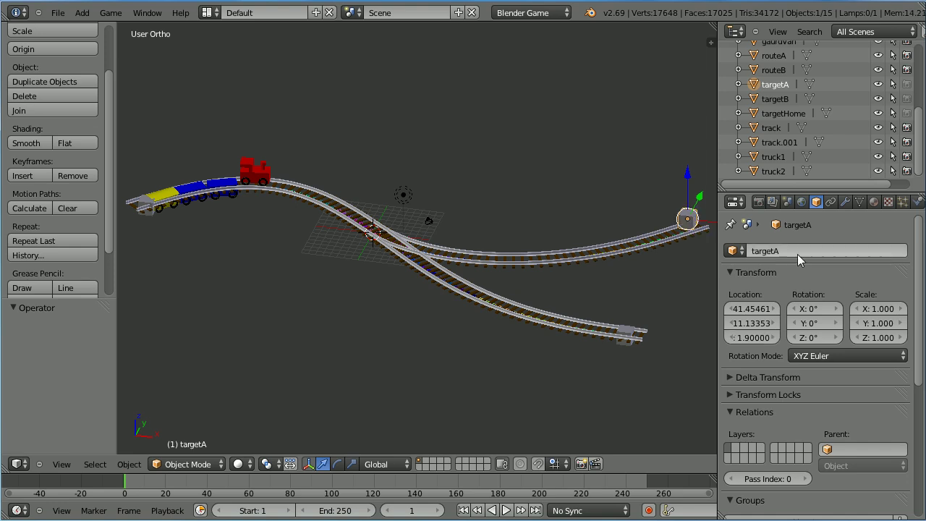
# Set the Z location of routeB and routeA to 1.9
pyautogui.click(775, 69)
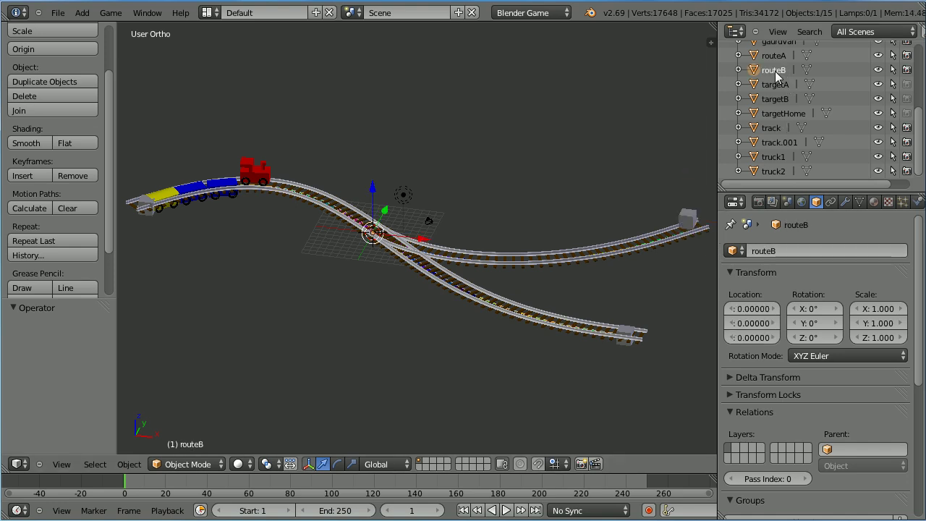
pyautogui.click(752, 338)
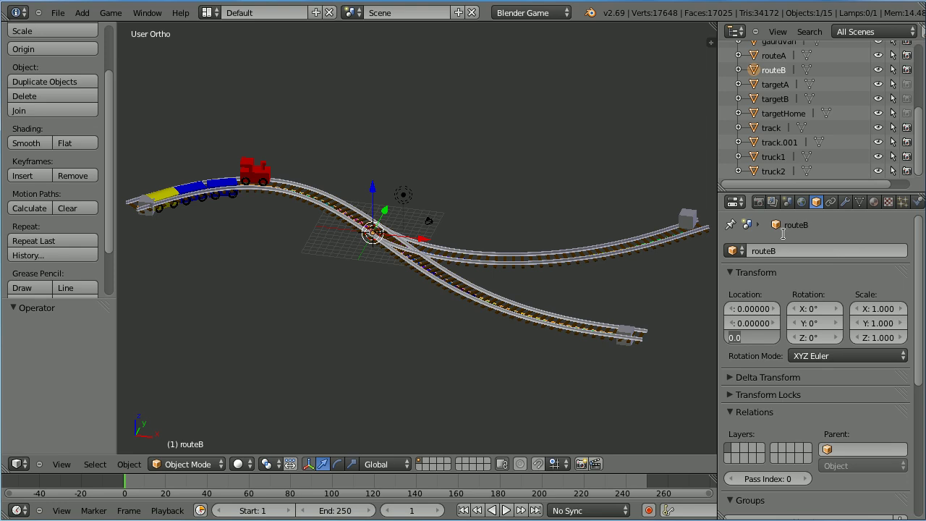
pyautogui.write('1.9')
pyautogui.press('Return')
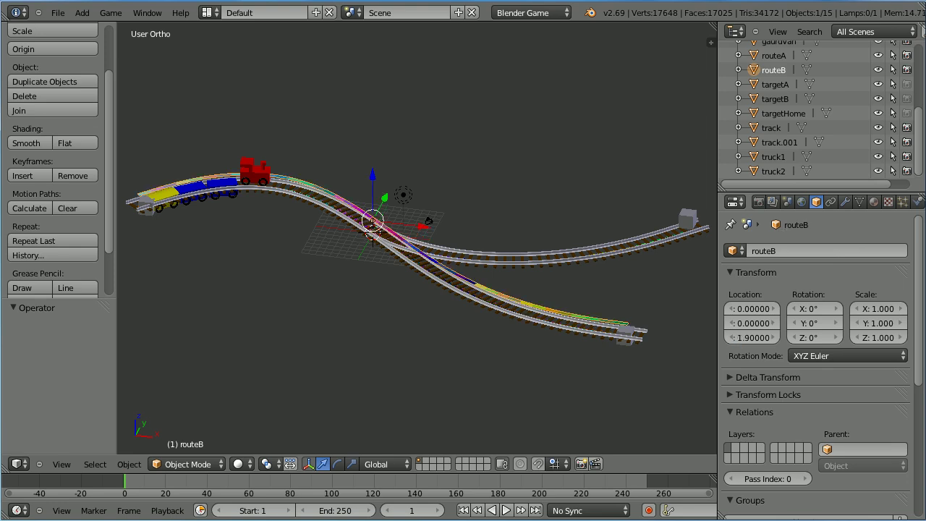
pyautogui.rightClick(289, 198)
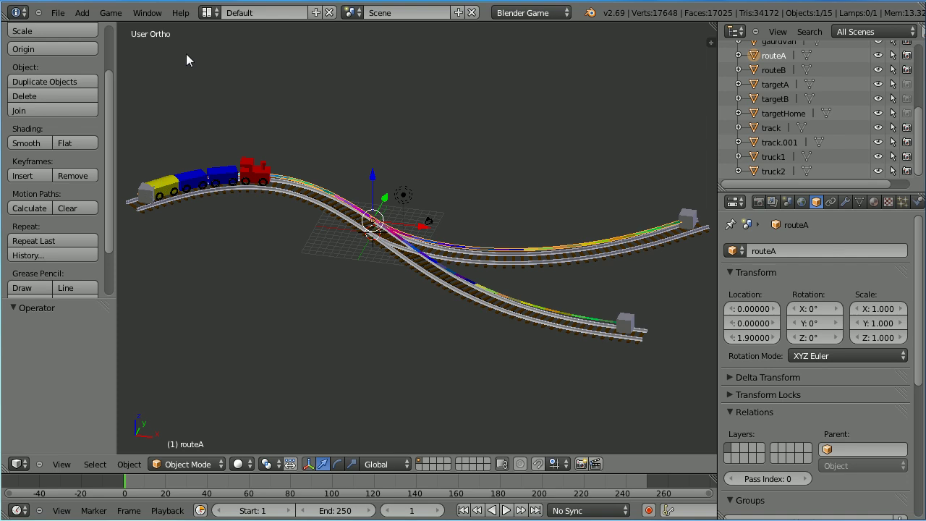
# Switch to the Game Logic layout and set the facing axis of the engine's backA steering actuator to -X
pyautogui.click(206, 14)
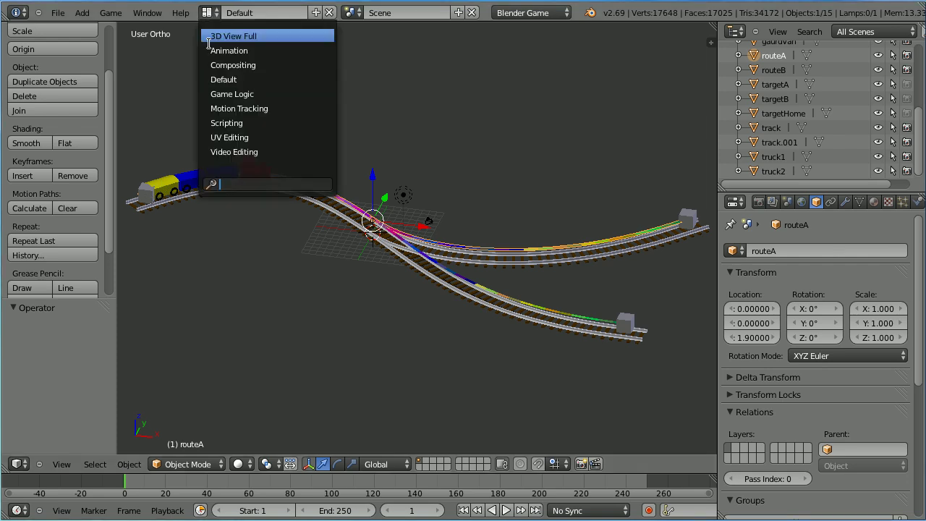
pyautogui.click(274, 93)
pyautogui.rightClick(213, 70)
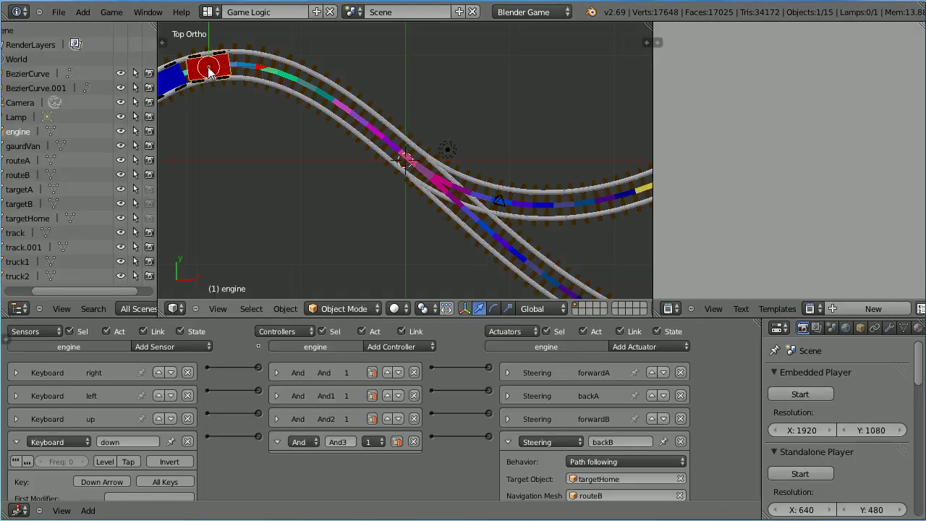
pyautogui.click(507, 395)
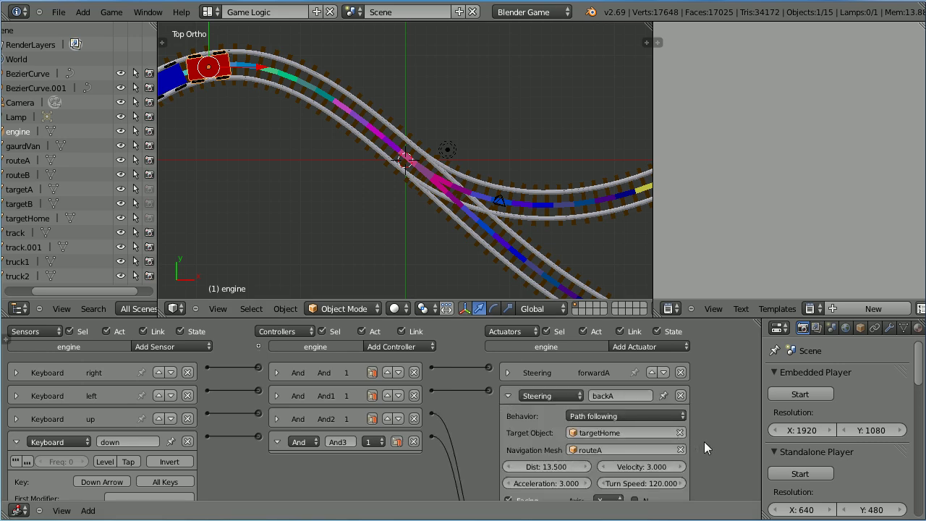
pyautogui.scroll(-2, 704, 442)
pyautogui.click(602, 443)
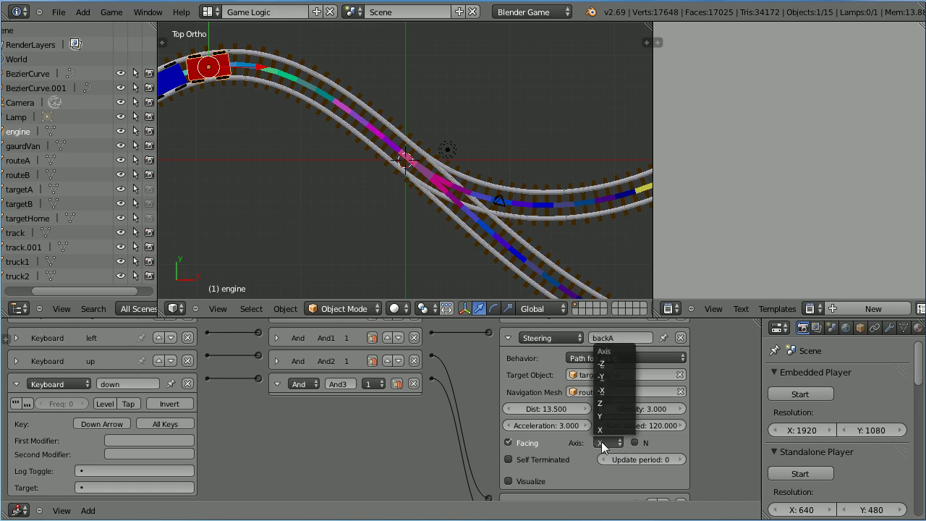
pyautogui.click(624, 391)
# Set the facing axis of the engine's backB steering actuator to -X
pyautogui.scroll(-6, 718, 399)
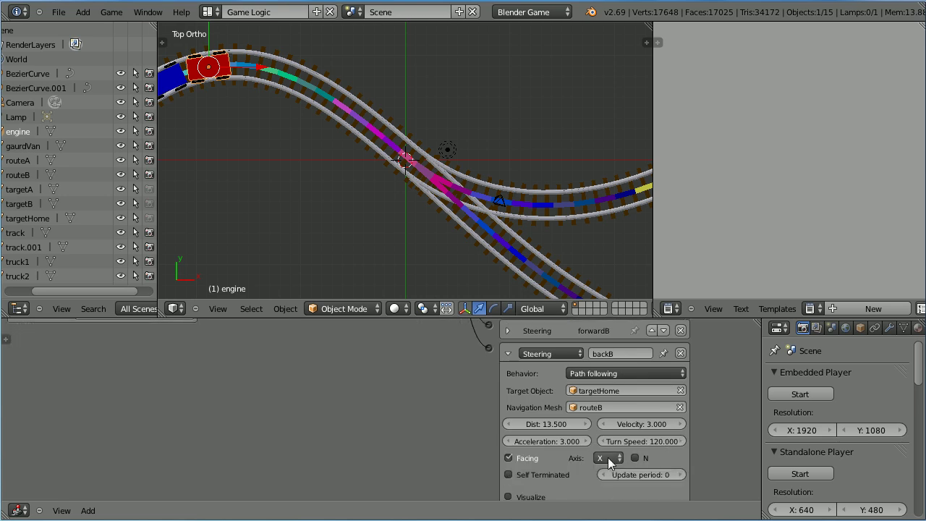
pyautogui.click(608, 457)
pyautogui.click(605, 412)
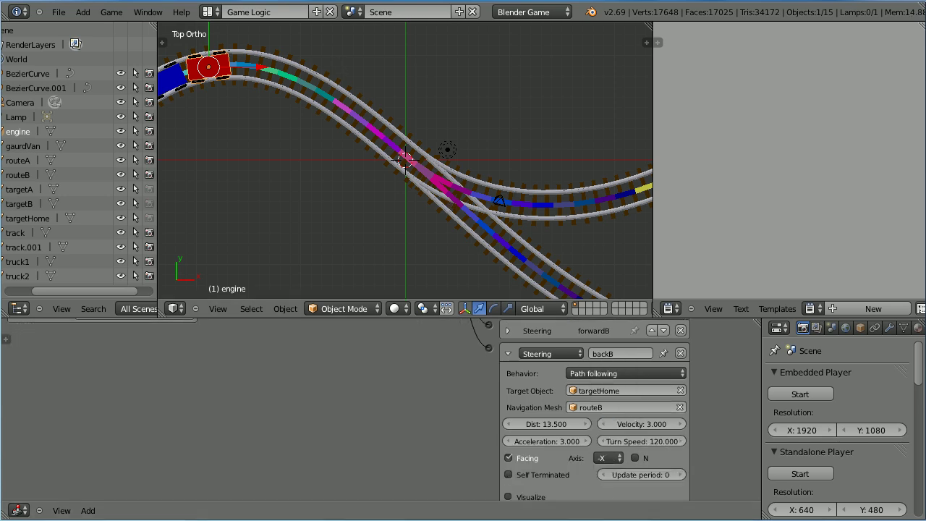
# Enable Self Terminated on the engine's steering actuators and turn off Visualize for forwardA
pyautogui.click(516, 475)
pyautogui.click(511, 335)
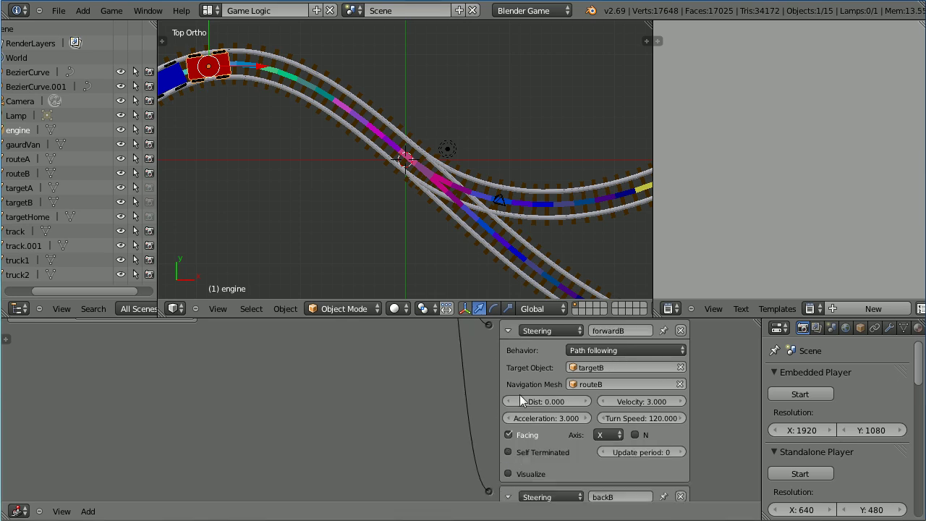
pyautogui.scroll(5, 524, 435)
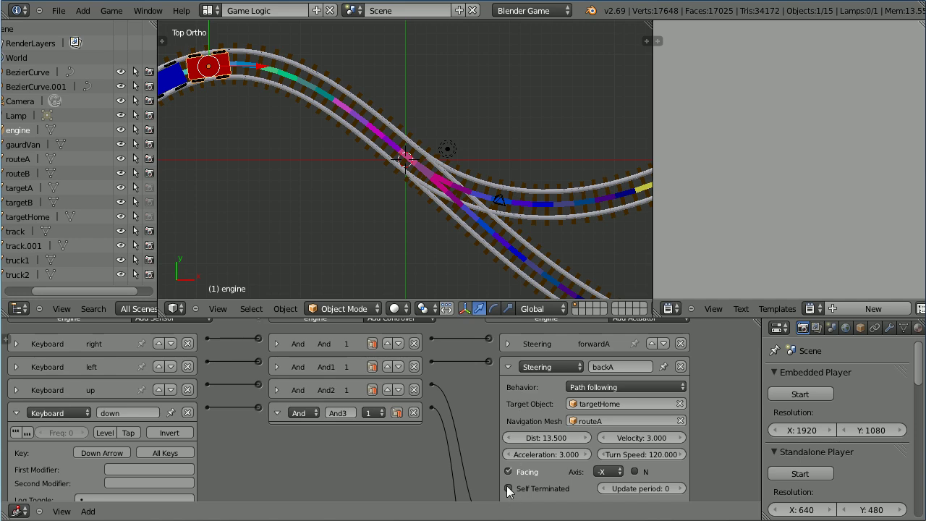
pyautogui.click(509, 339)
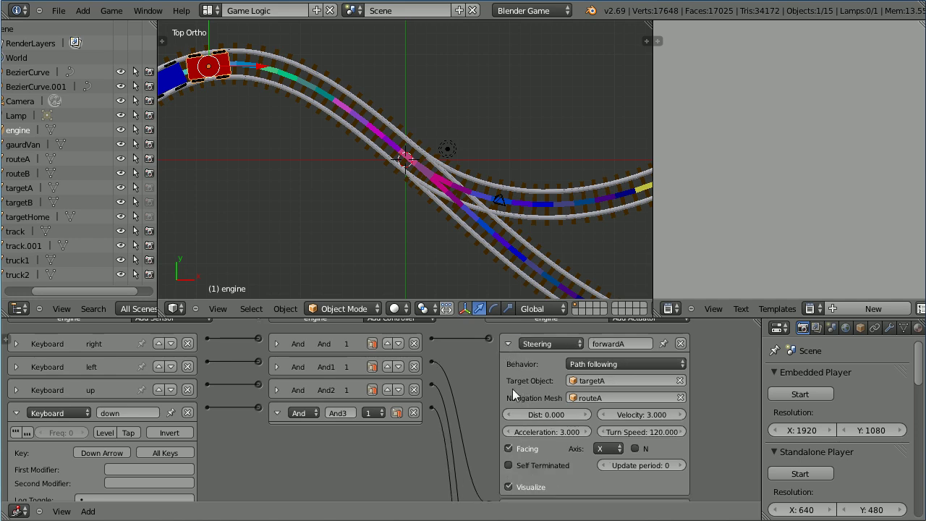
pyautogui.click(509, 465)
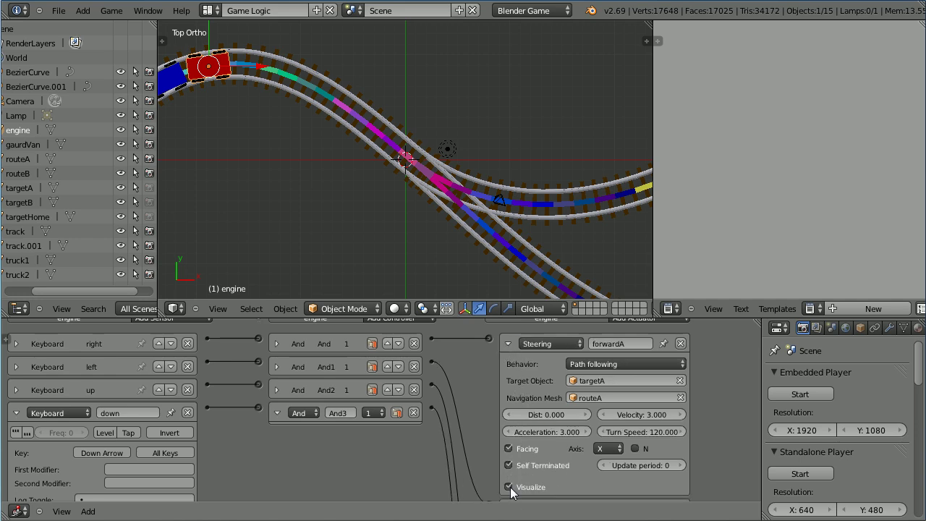
pyautogui.click(510, 486)
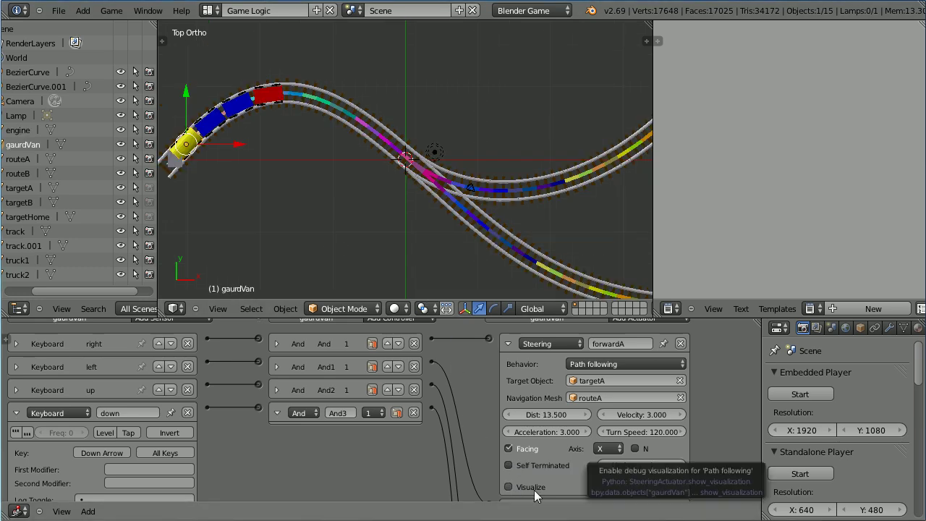
# Return to the Default layout and start the game in the embedded player to test the train
pyautogui.click(208, 10)
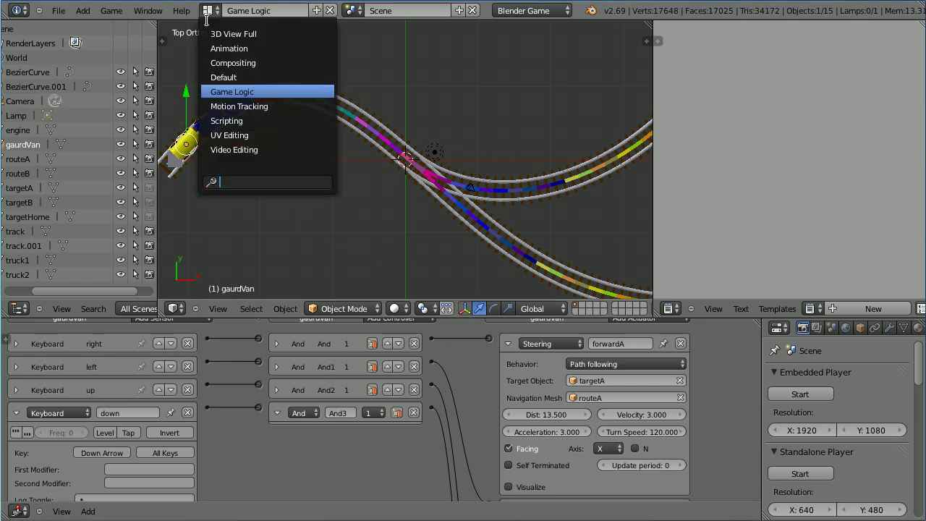
pyautogui.click(286, 77)
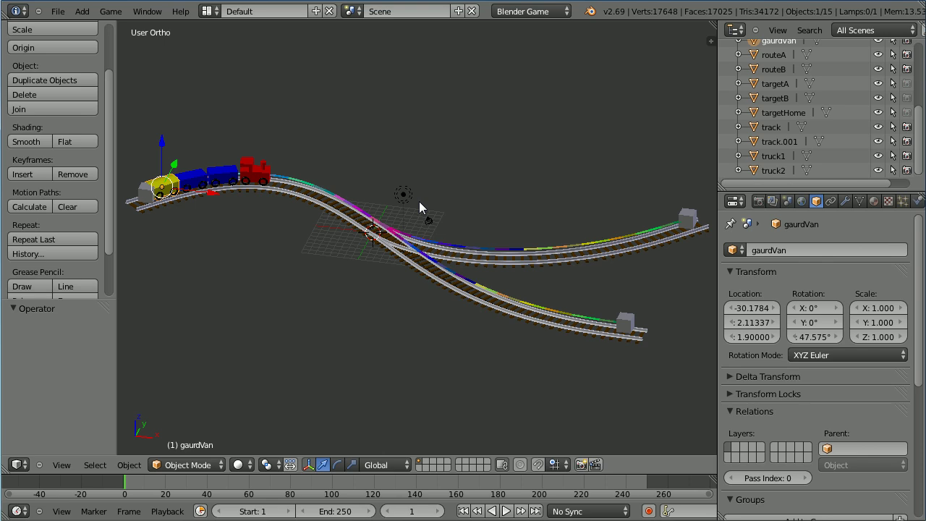
pyautogui.click(759, 201)
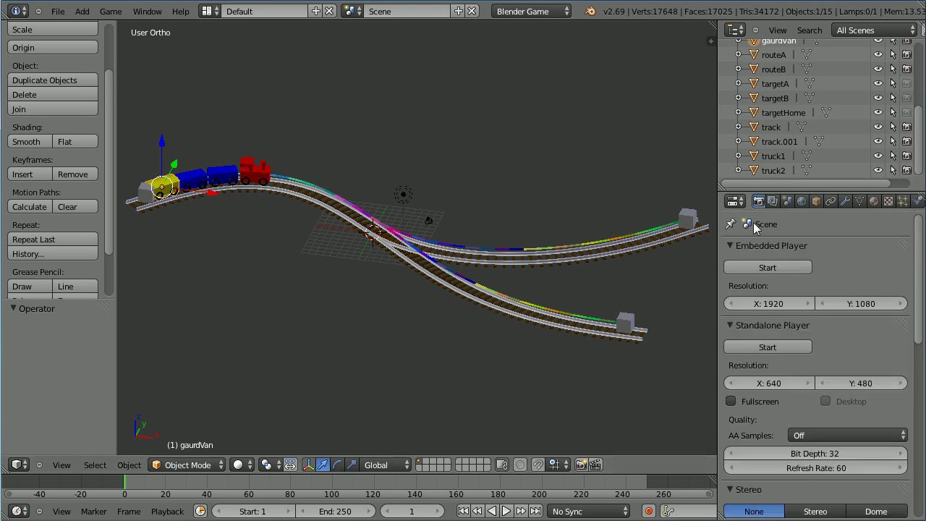
pyautogui.click(749, 265)
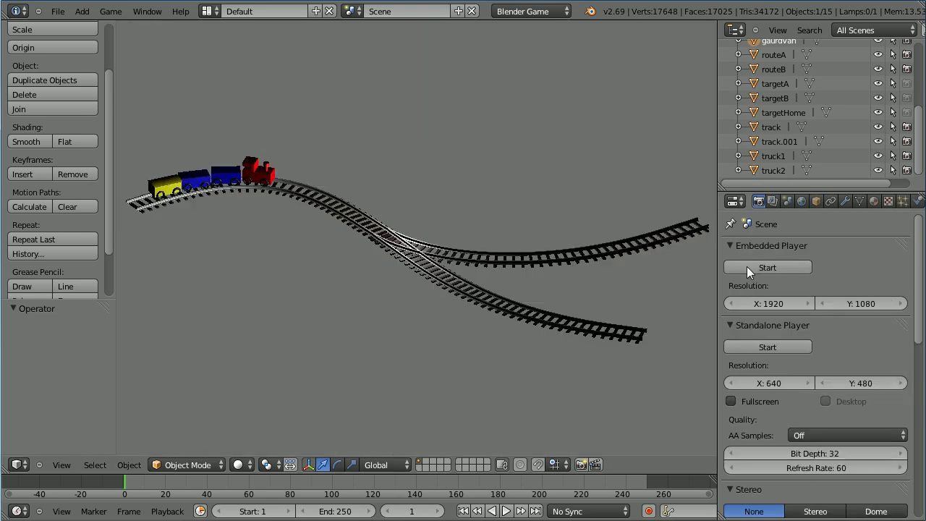